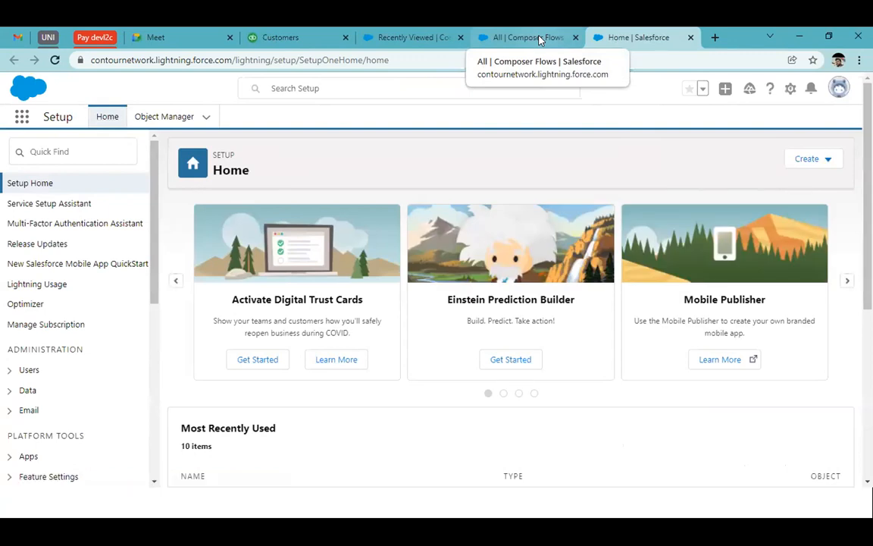
# Step: Search Setup for "muleso" and open the MuleSoft Composer setup page
pyautogui.click(79, 149)
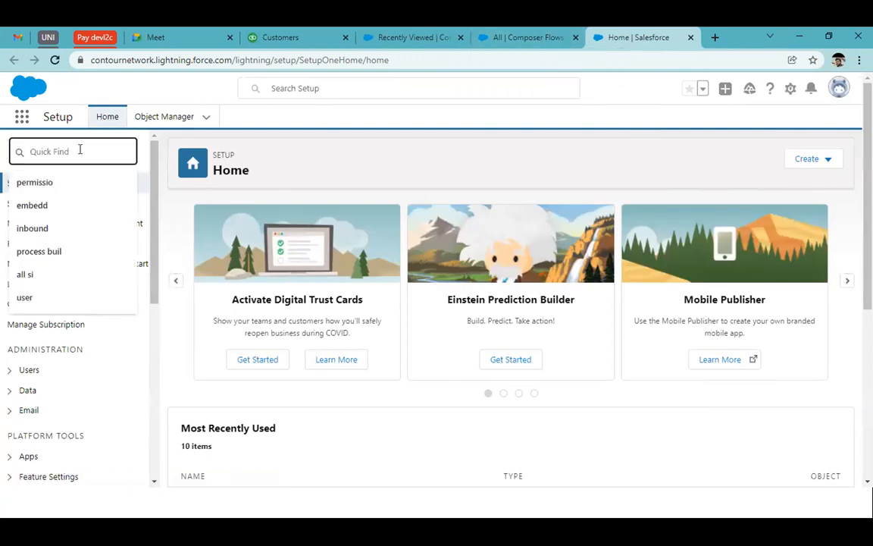
pyautogui.write('muleso')
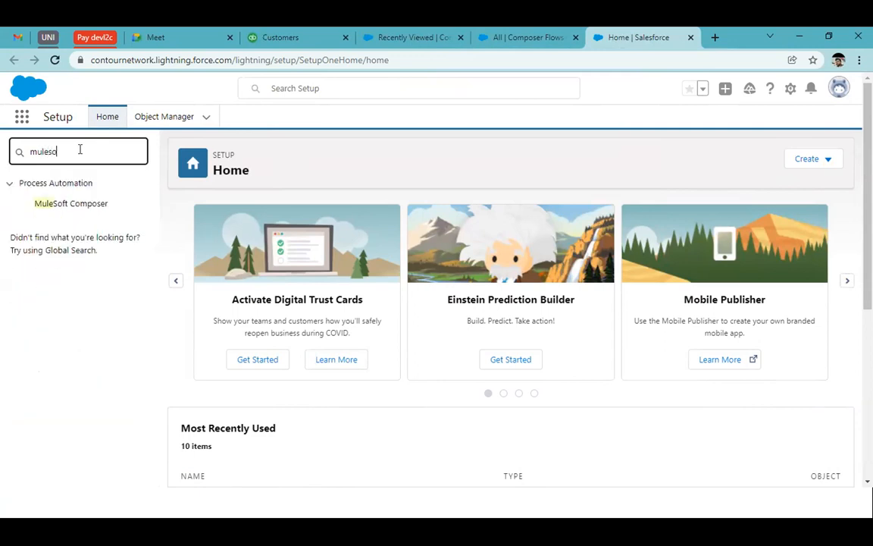
pyautogui.click(47, 208)
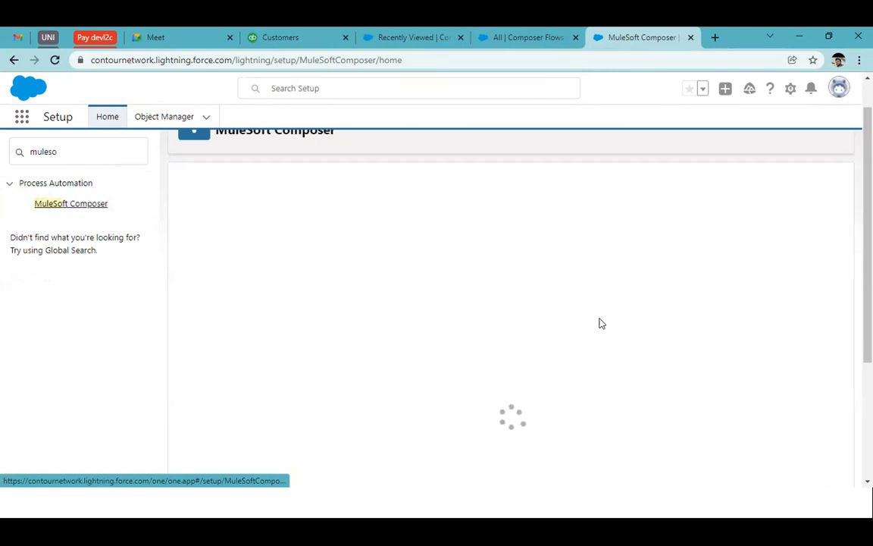
pyautogui.click(562, 32)
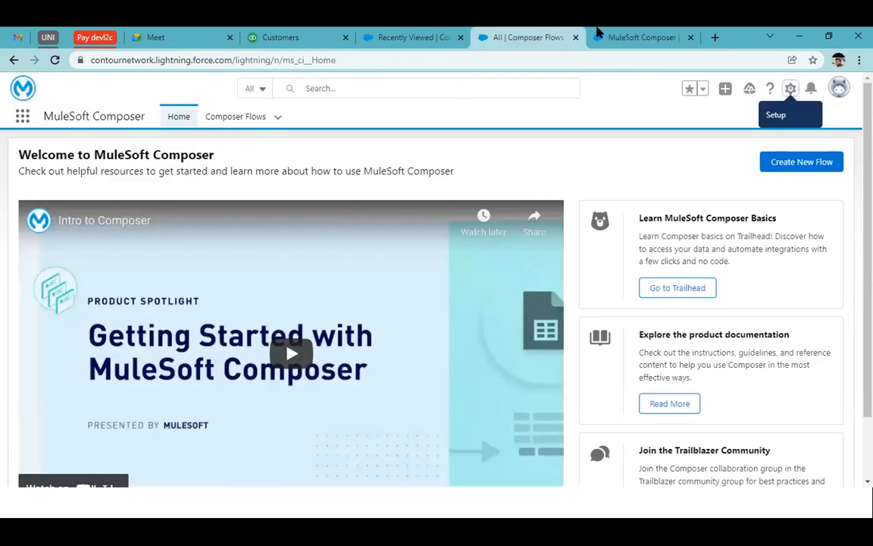
pyautogui.click(670, 32)
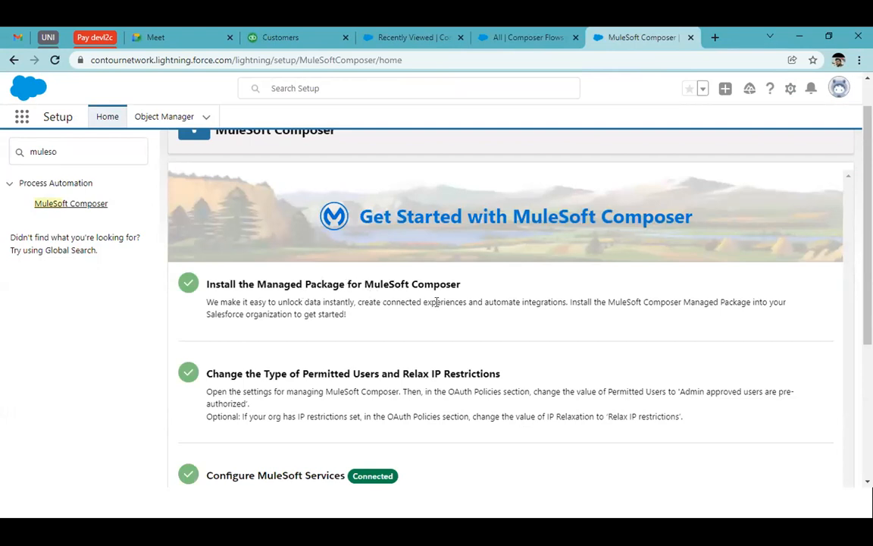
# Step: Review the Get Started with MuleSoft Composer checklist from package installation to launching Composer
pyautogui.scroll(-1, 506, 344)
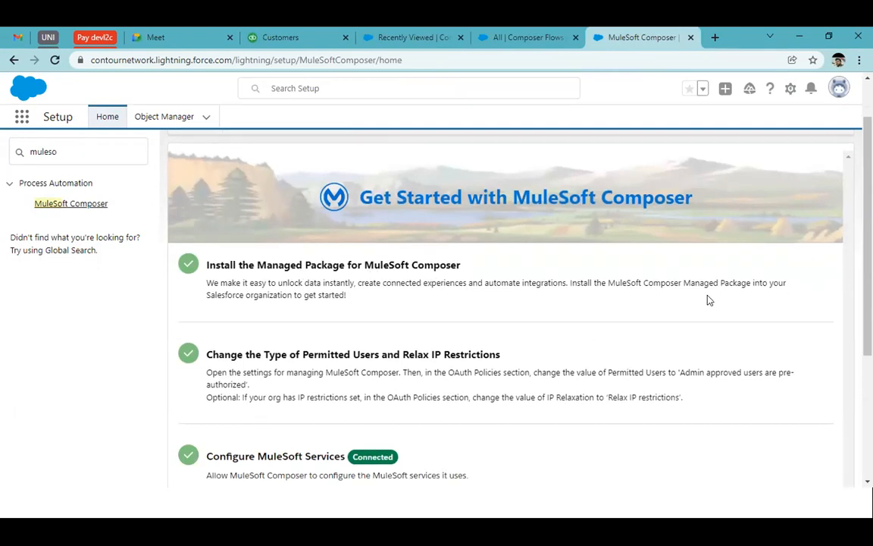
pyautogui.scroll(3, 526, 278)
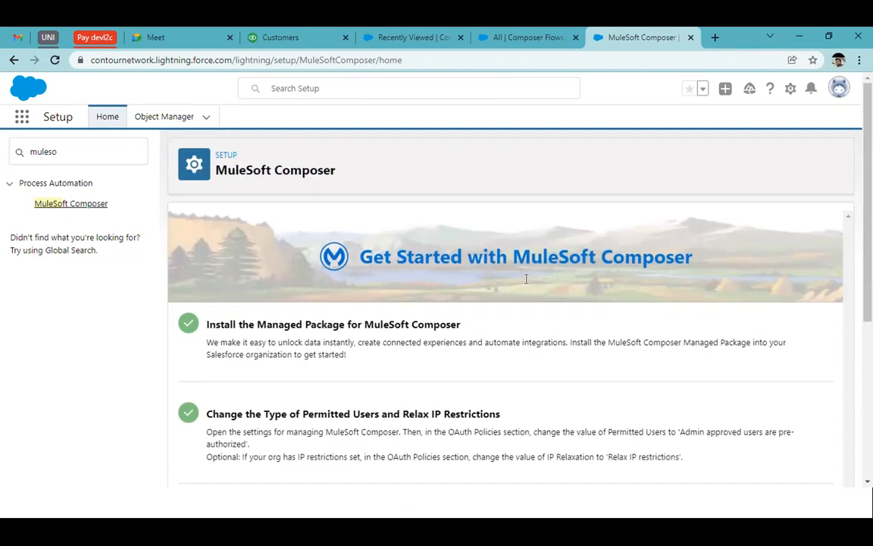
pyautogui.scroll(-3, 523, 331)
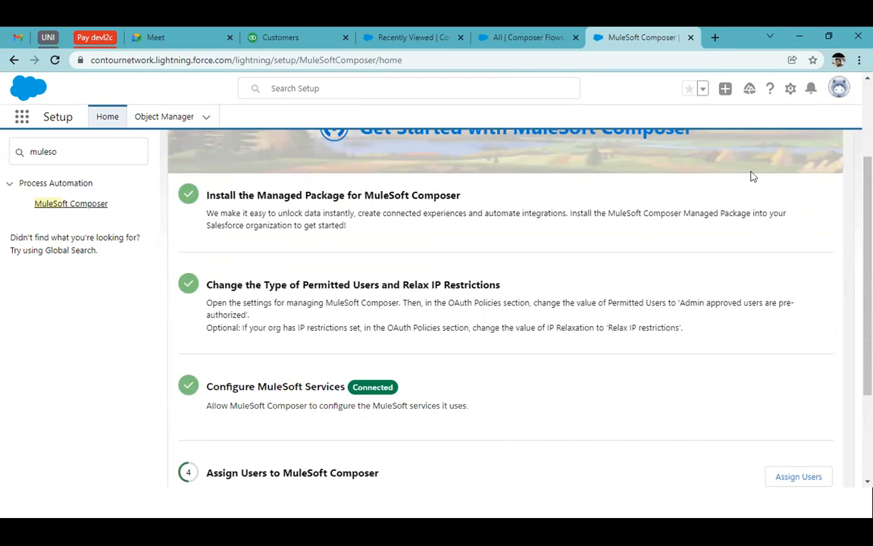
pyautogui.scroll(-1, 690, 296)
pyautogui.scroll(-2, 690, 297)
pyautogui.scroll(2, 687, 304)
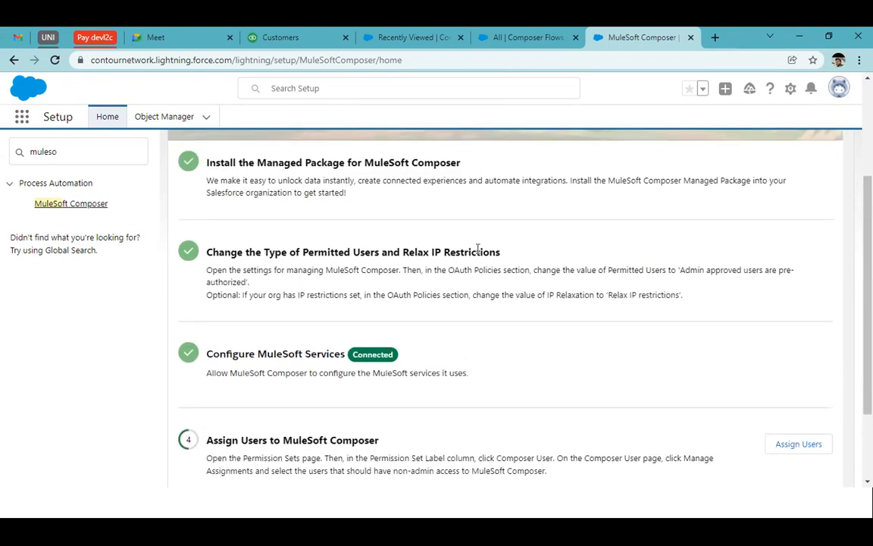
# Step: Examine the checklist's instructions on permitted users, IP relaxation, MuleSoft services, user assignment and launch
pyautogui.moveTo(403, 251); pyautogui.dragTo(480, 250)
pyautogui.moveTo(119, 150); pyautogui.dragTo(4, 161)
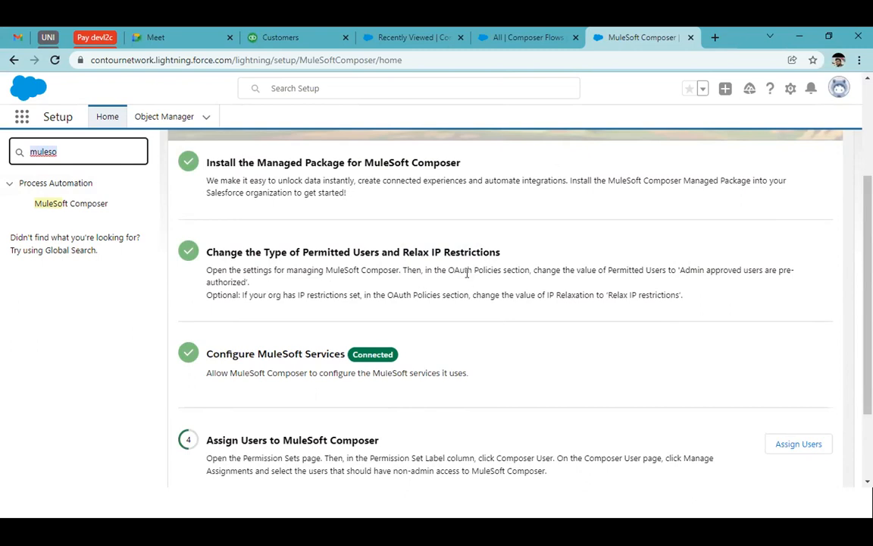
pyautogui.moveTo(677, 270); pyautogui.dragTo(757, 266)
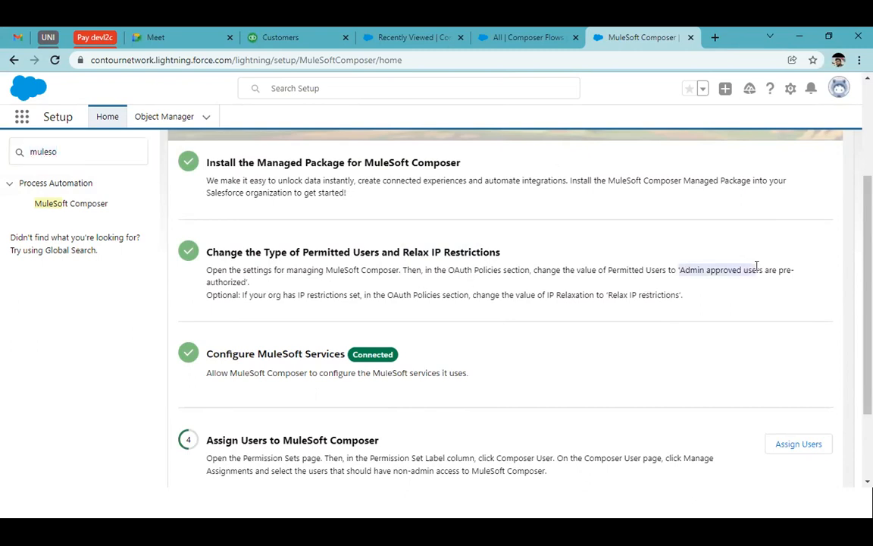
pyautogui.scroll(-1, 678, 378)
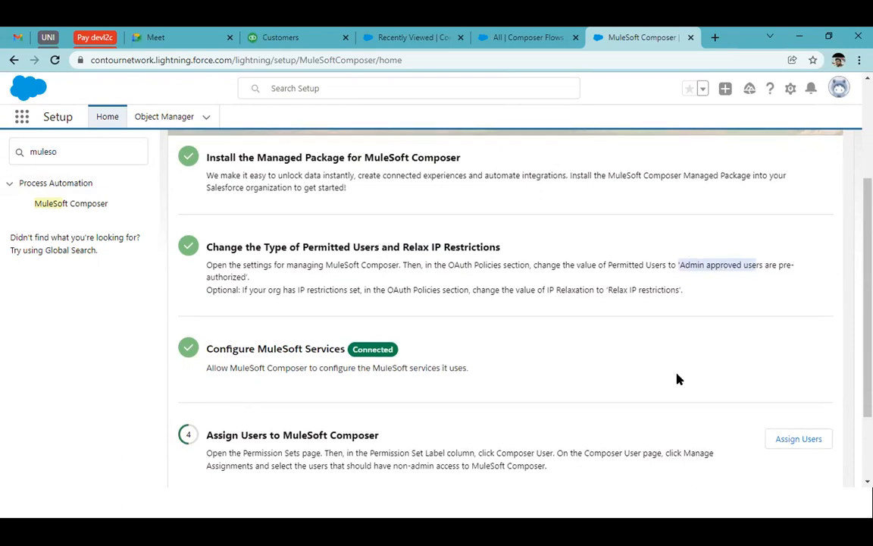
pyautogui.doubleClick(573, 241)
pyautogui.doubleClick(615, 236)
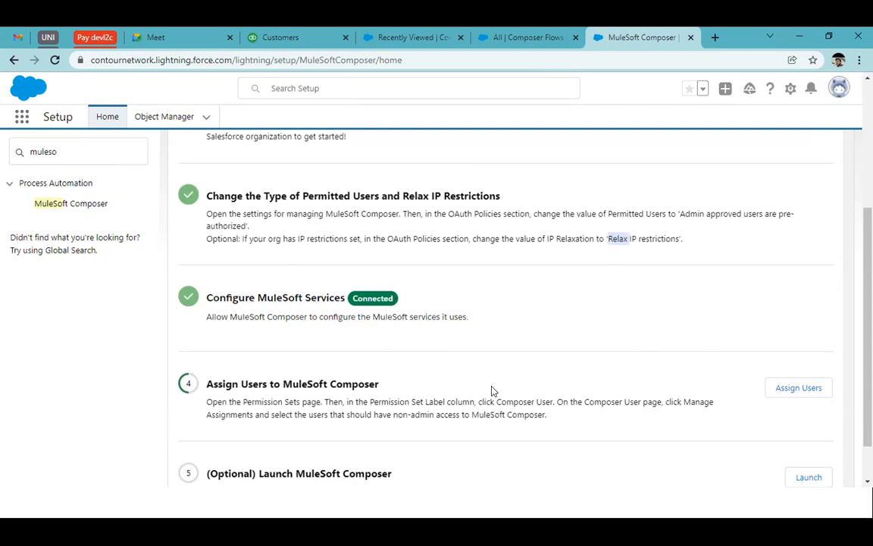
pyautogui.scroll(-1, 492, 390)
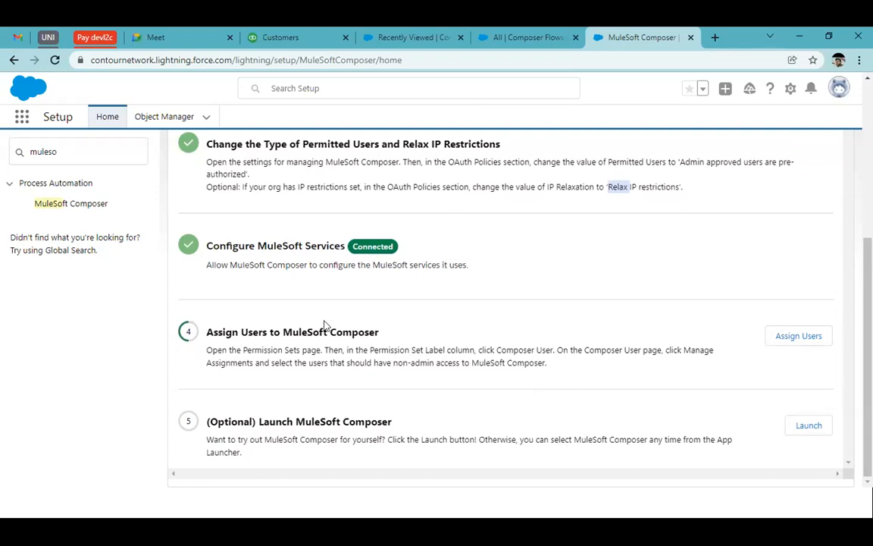
pyautogui.scroll(4, 326, 326)
pyautogui.scroll(-3, 545, 334)
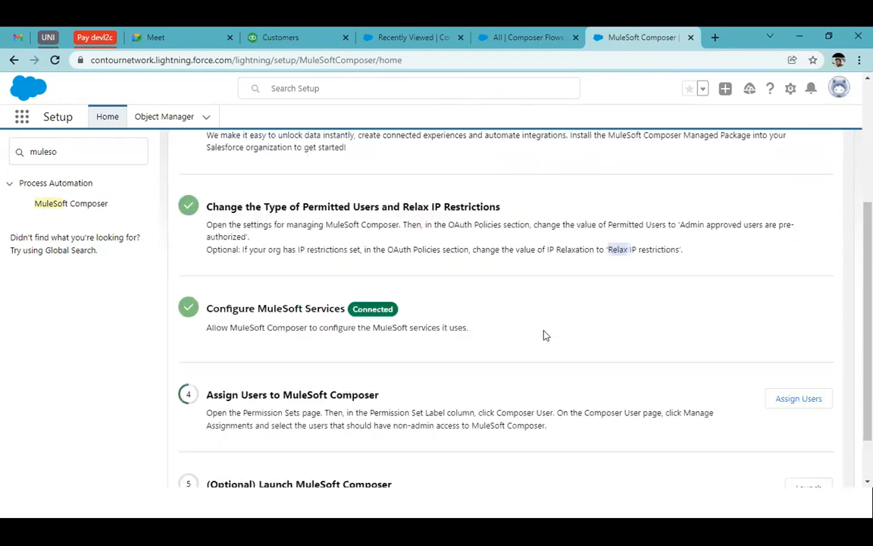
# Step: Switch to the MuleSoft Composer home page and review its Trailhead, product documentation and Trailblazer Community resources
pyautogui.click(535, 32)
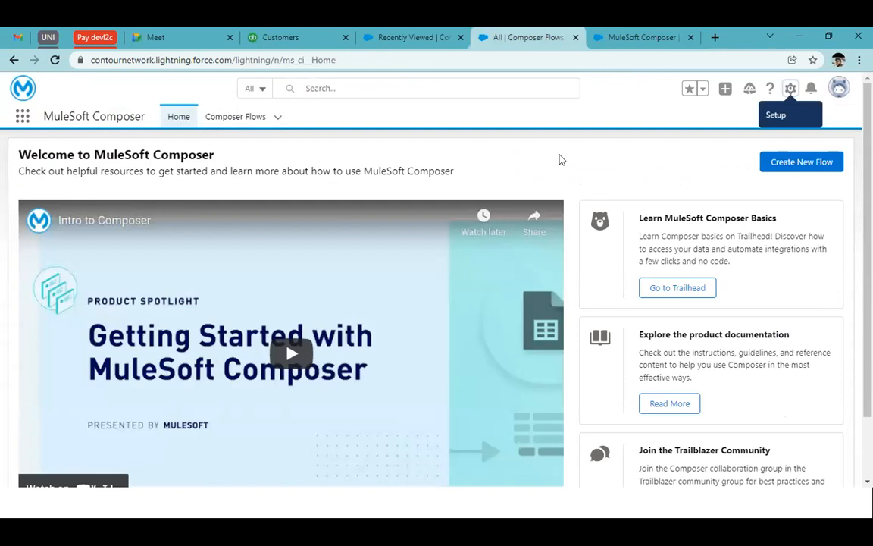
pyautogui.scroll(-1, 584, 252)
pyautogui.scroll(1, 585, 253)
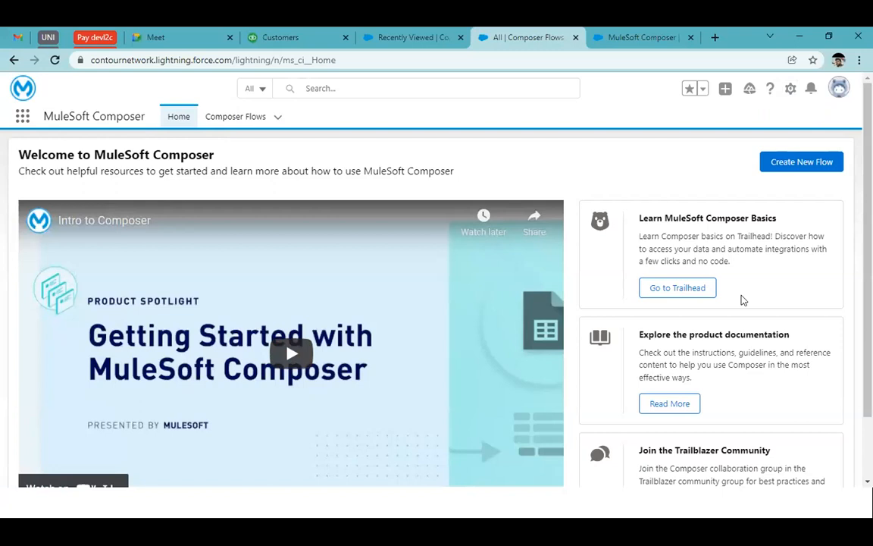
pyautogui.scroll(-1, 742, 295)
pyautogui.scroll(-1, 743, 295)
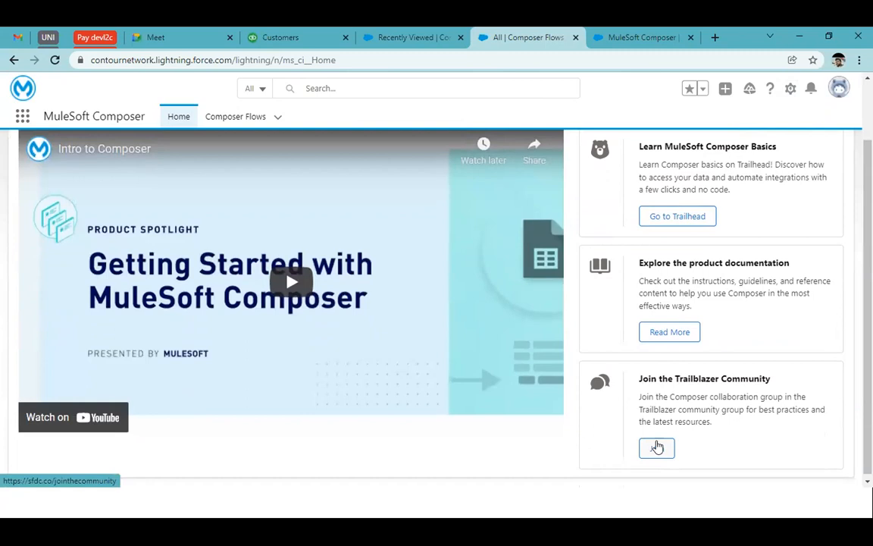
pyautogui.scroll(3, 657, 446)
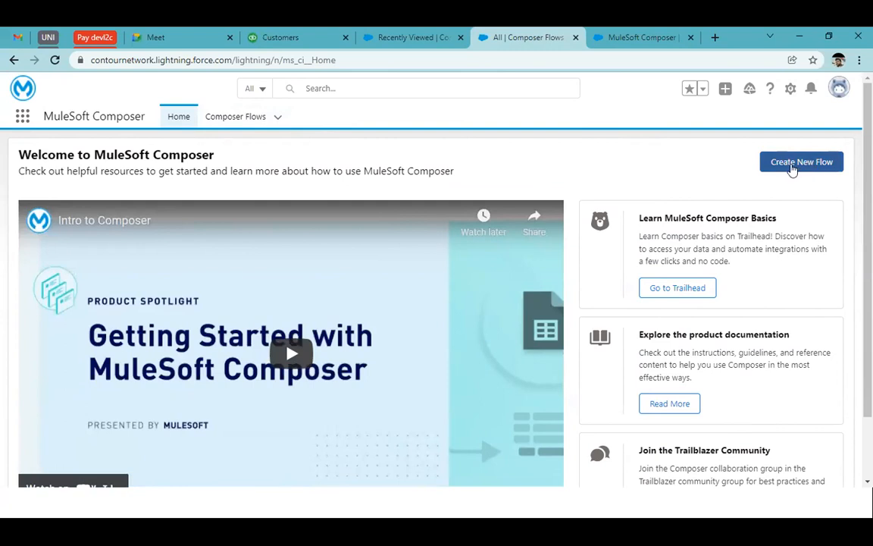
# Step: Create a new flow from the Composer Flows list and choose Salesforce as the system that triggers it
pyautogui.click(235, 116)
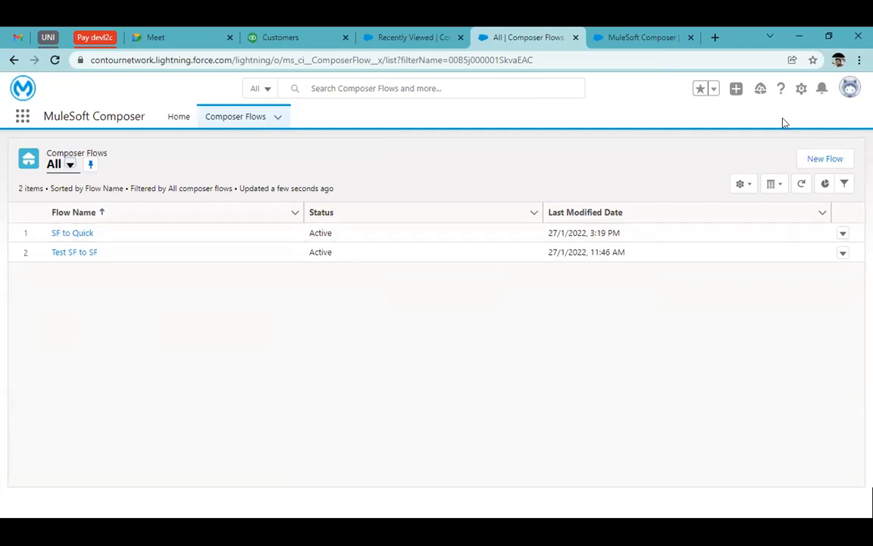
pyautogui.click(819, 160)
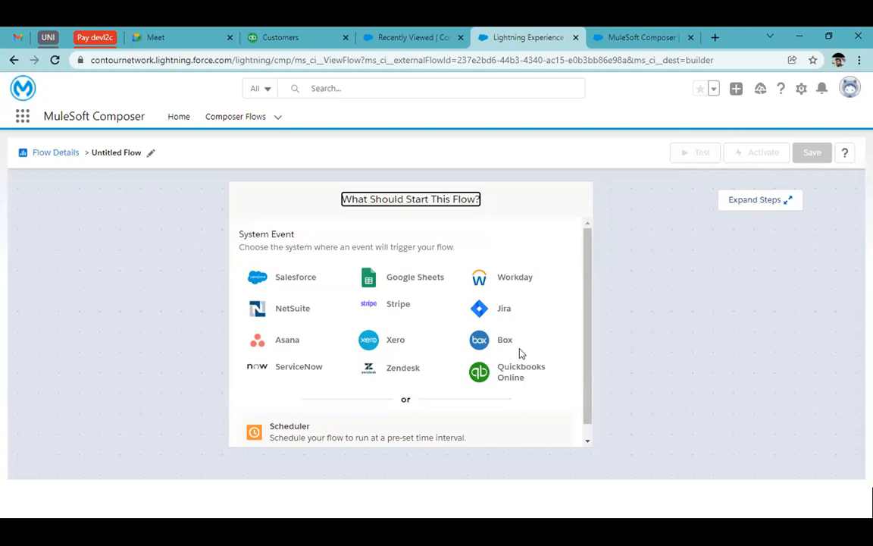
pyautogui.scroll(-1, 521, 353)
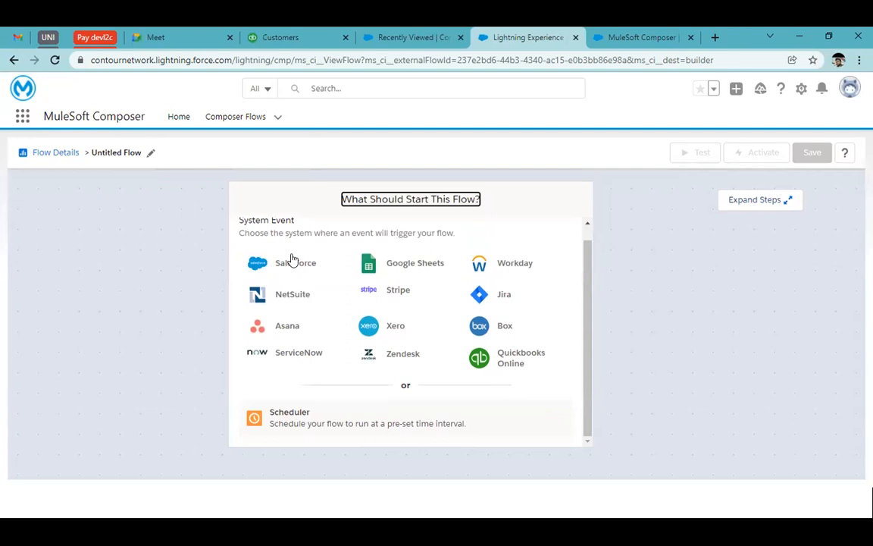
pyautogui.scroll(1, 331, 298)
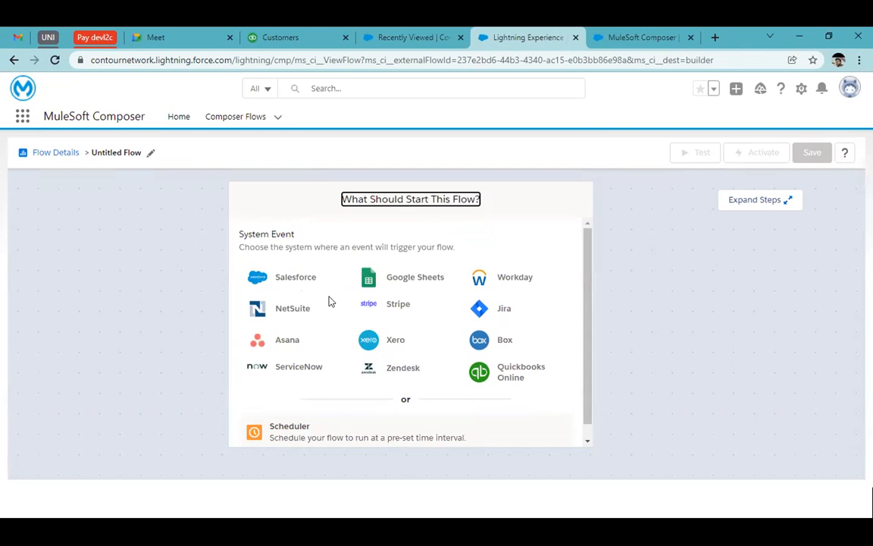
pyautogui.click(276, 278)
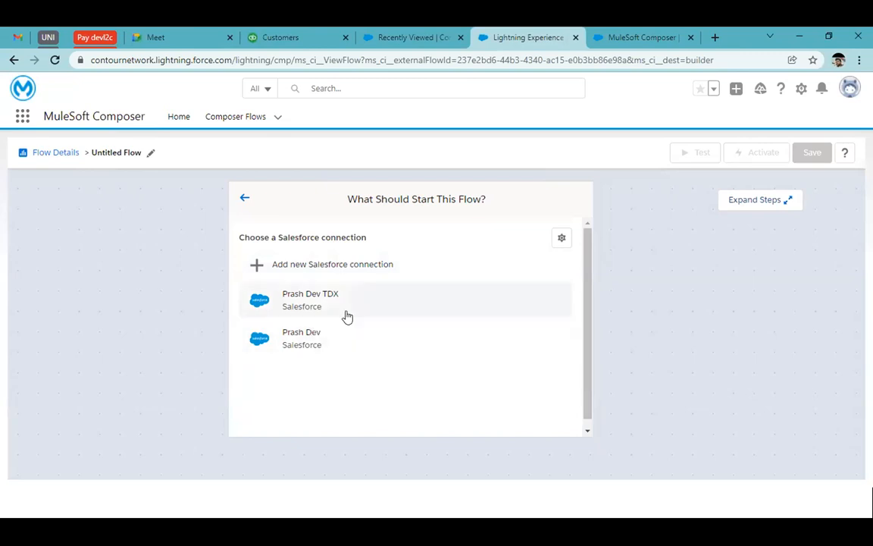
pyautogui.click(347, 256)
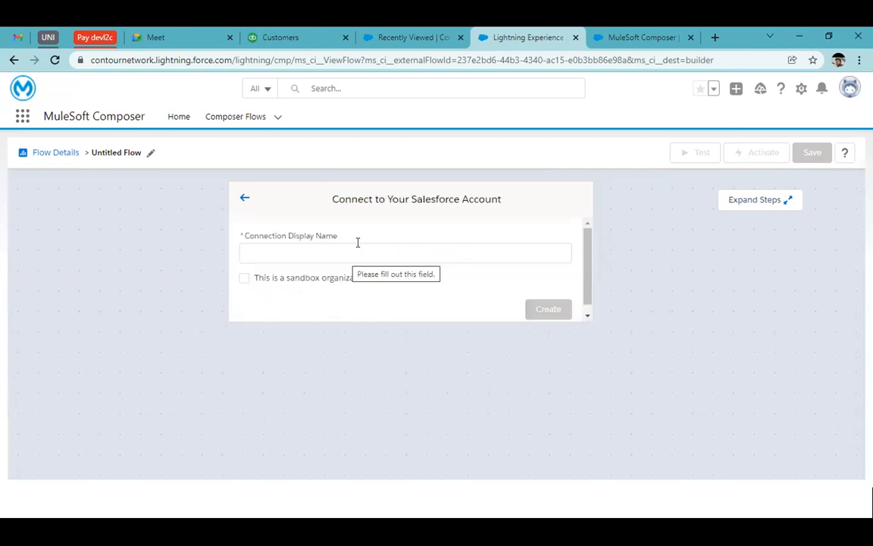
pyautogui.click(326, 251)
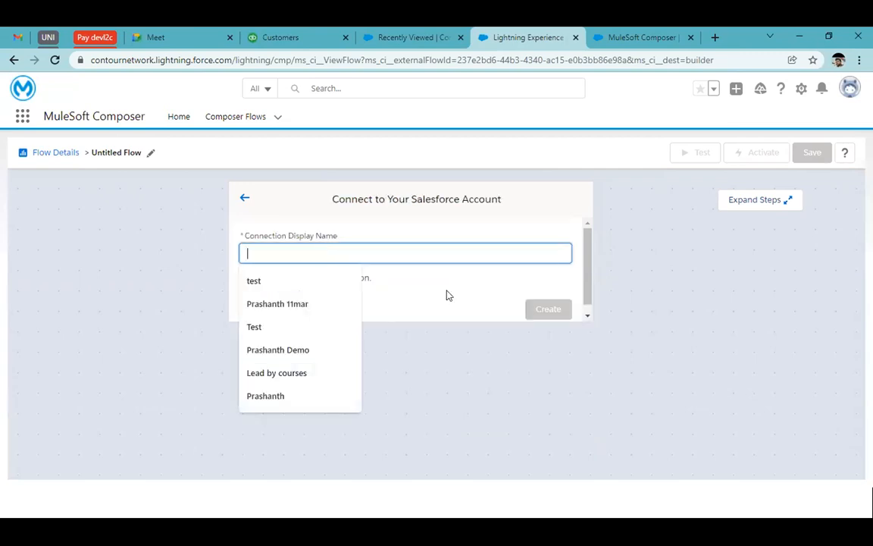
pyautogui.click(447, 292)
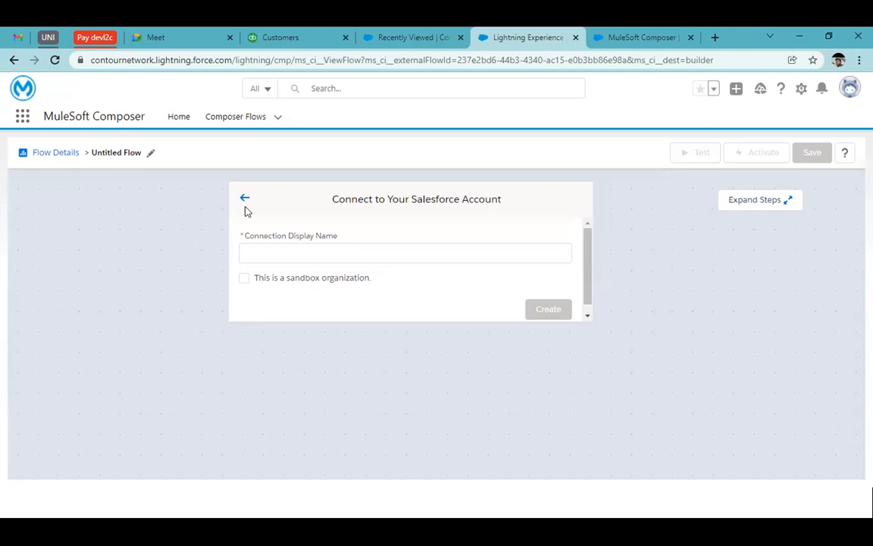
pyautogui.click(288, 248)
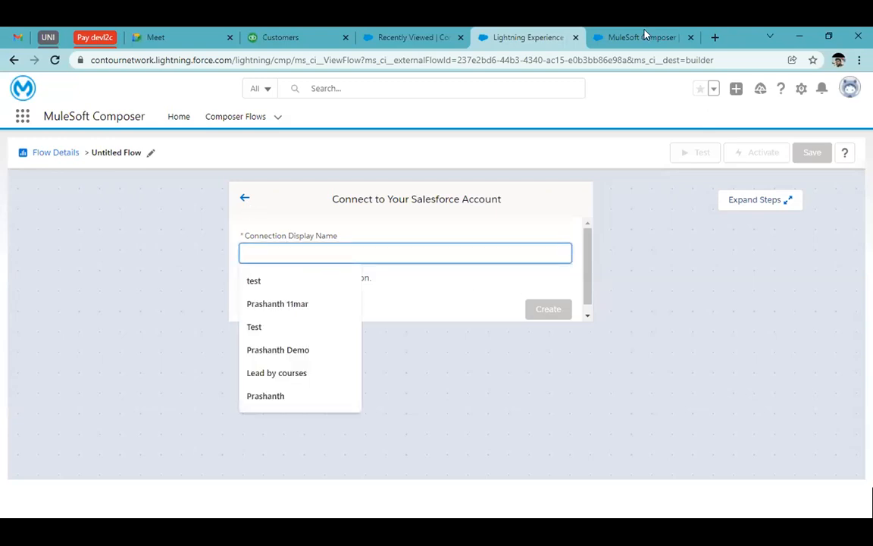
pyautogui.click(245, 198)
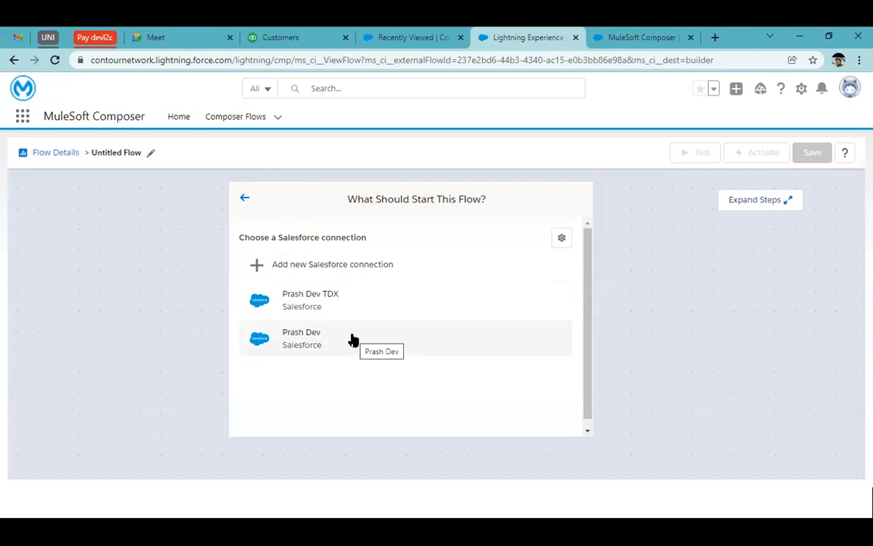
# Step: Use the existing Dev Salesforce connection without the TDX suffix and set the trigger's starting event to New record
pyautogui.click(353, 339)
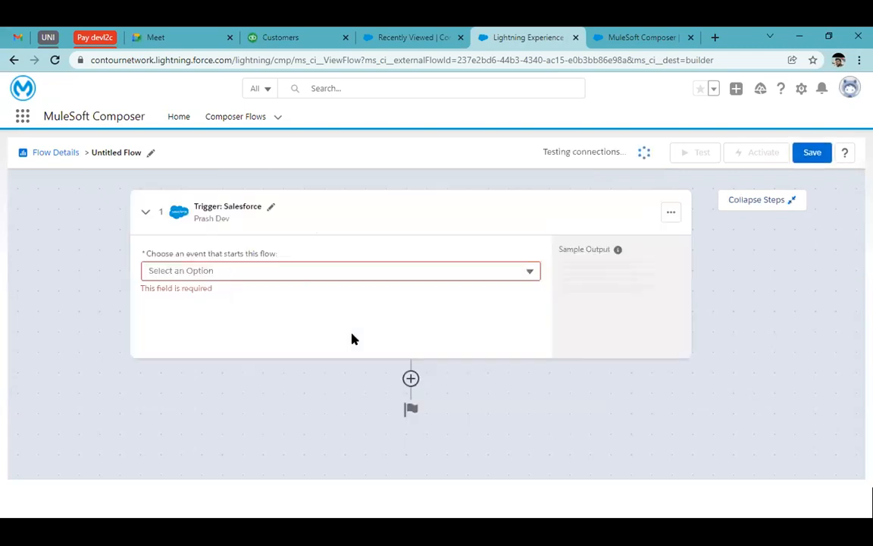
pyautogui.click(226, 270)
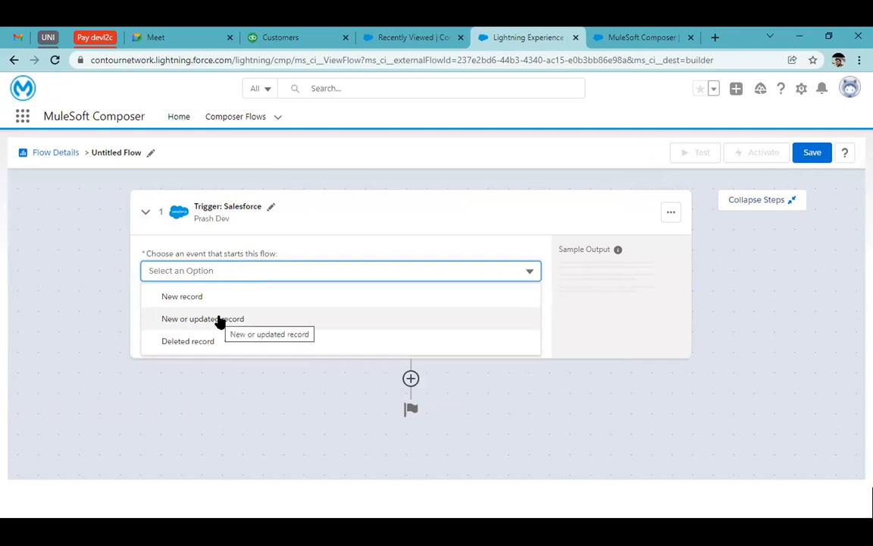
pyautogui.click(234, 302)
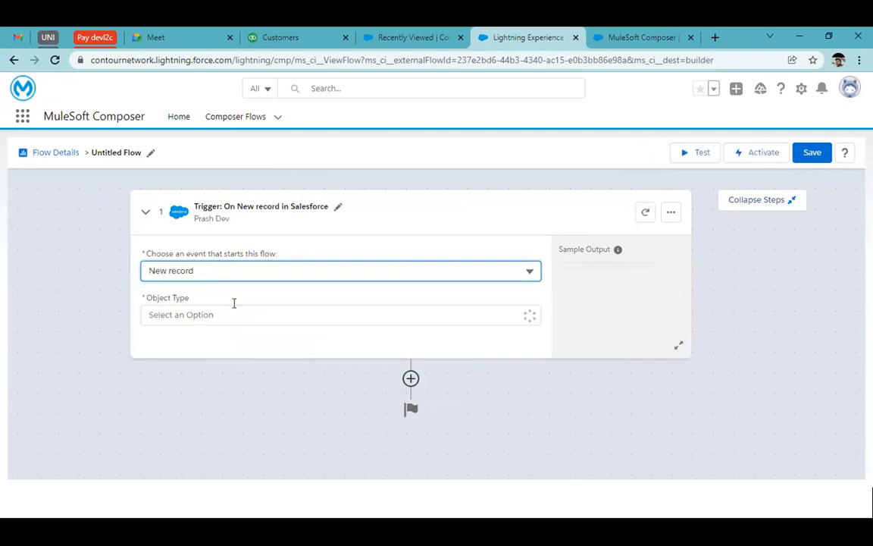
pyautogui.click(320, 269)
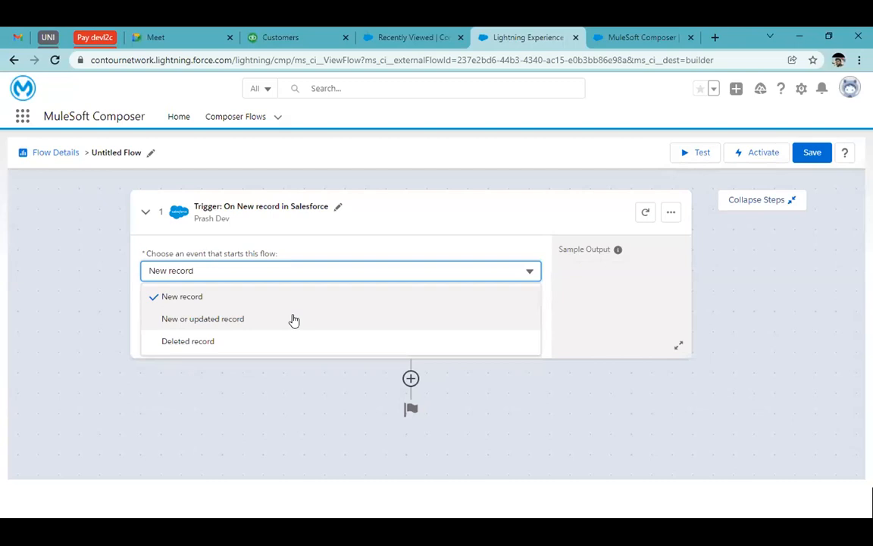
pyautogui.click(213, 294)
pyautogui.click(229, 275)
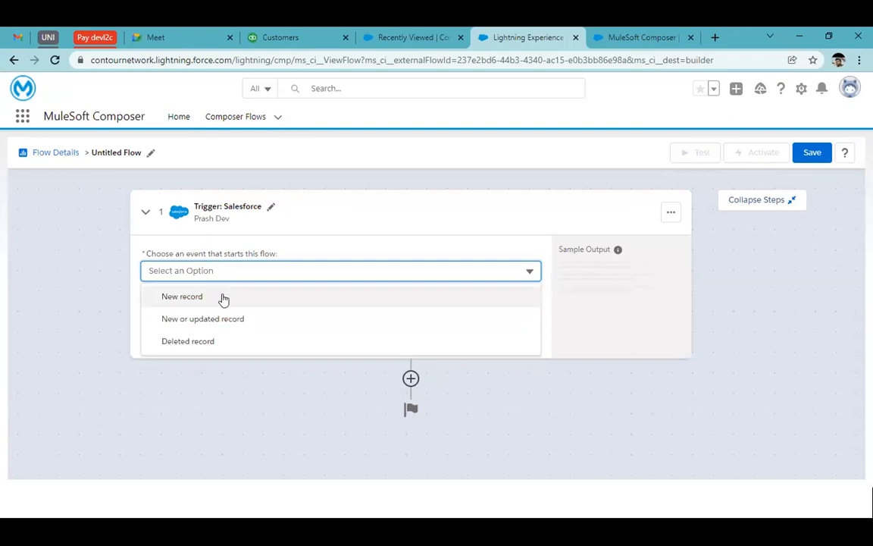
pyautogui.click(223, 298)
# Step: Set the object type of the new-record trigger to Lead
pyautogui.click(244, 318)
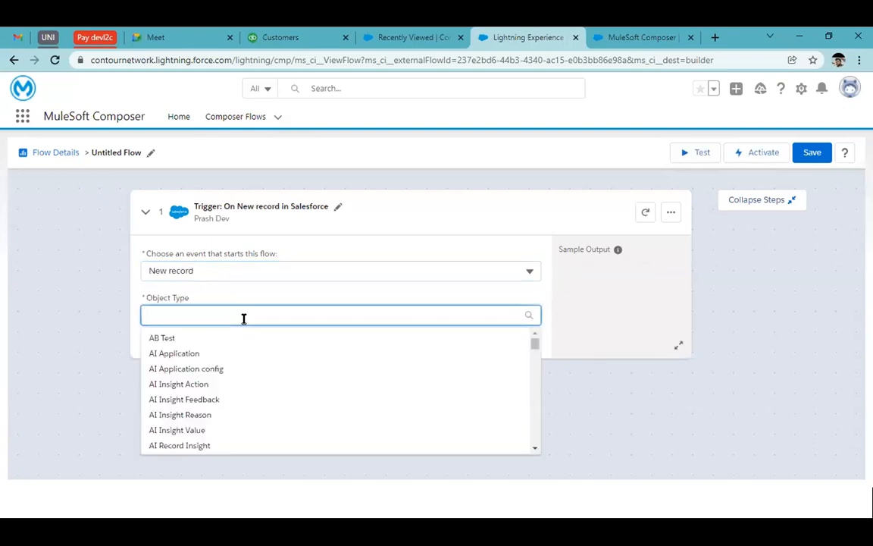
pyautogui.scroll(-3, 267, 390)
pyautogui.scroll(-1, 267, 390)
pyautogui.write('le')
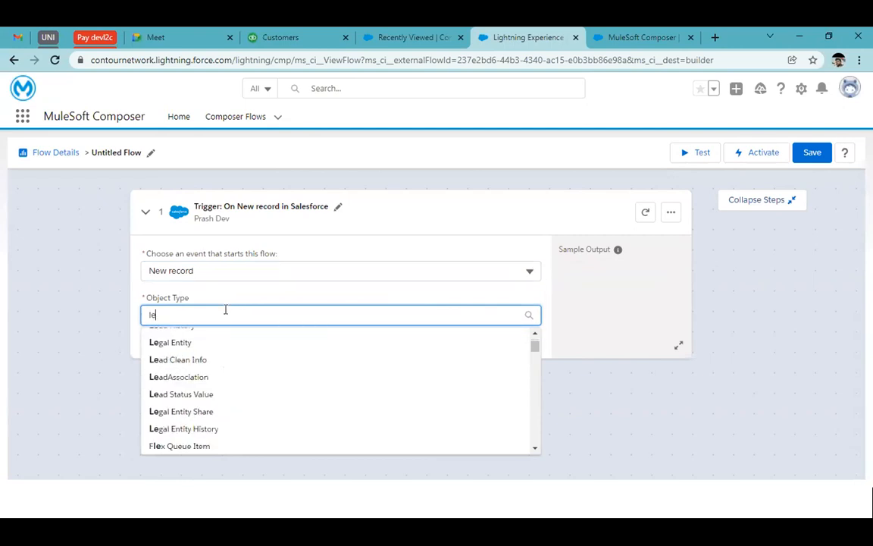
pyautogui.write('ad')
pyautogui.click(193, 340)
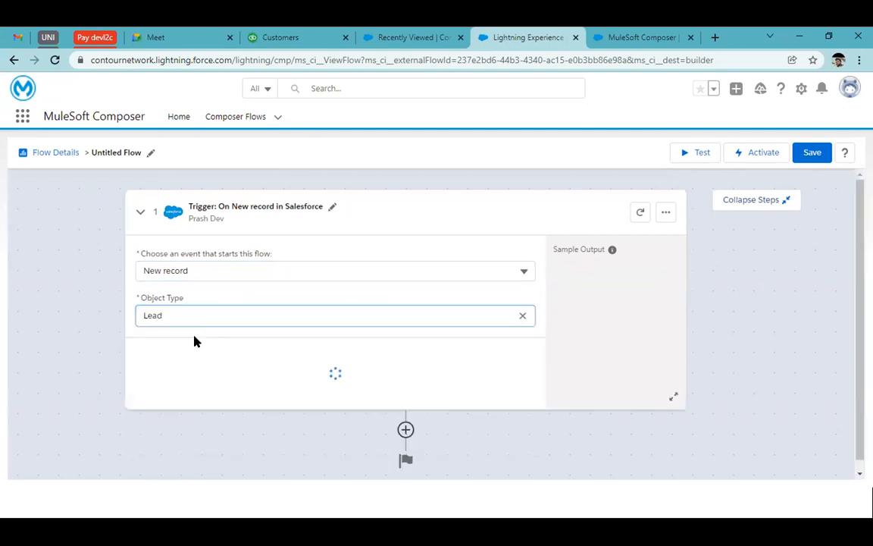
# Step: Change the trigger's object type to Contact and look through the fields in its sample output
pyautogui.click(525, 316)
pyautogui.write('contact')
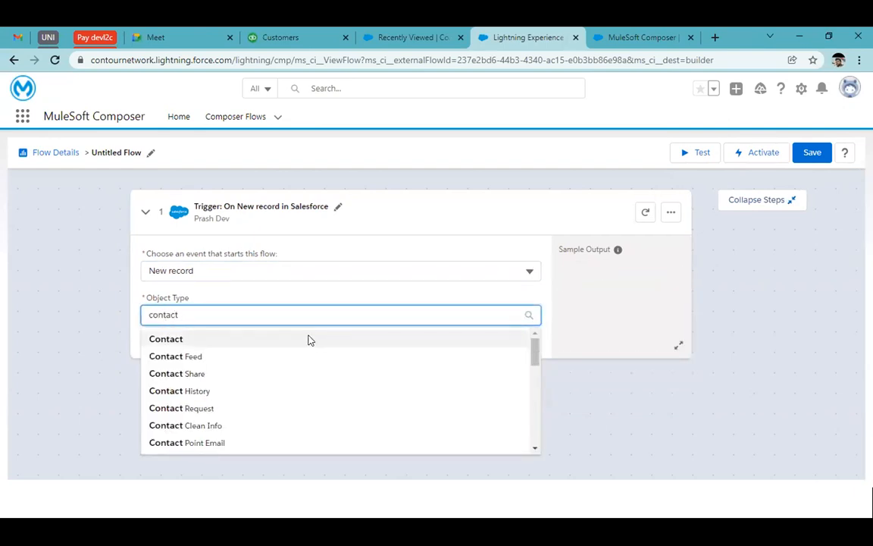
pyautogui.click(309, 340)
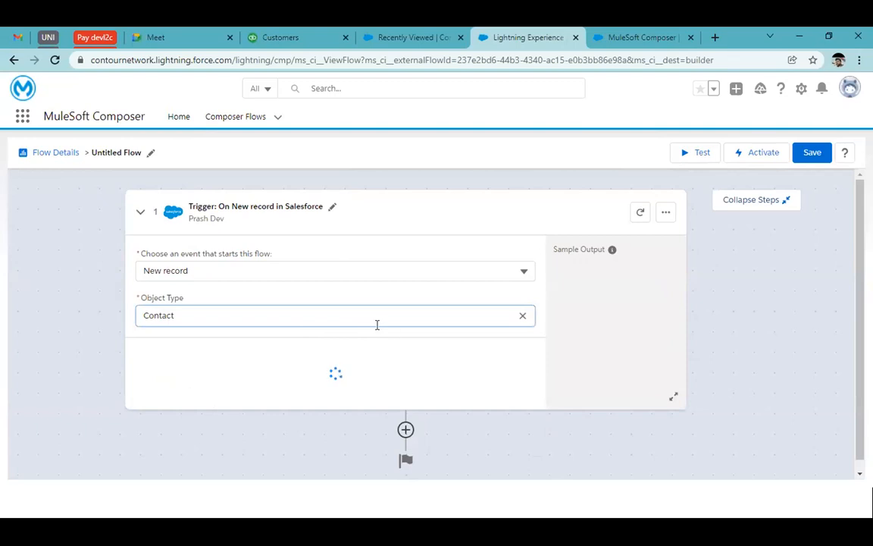
pyautogui.scroll(-1, 445, 343)
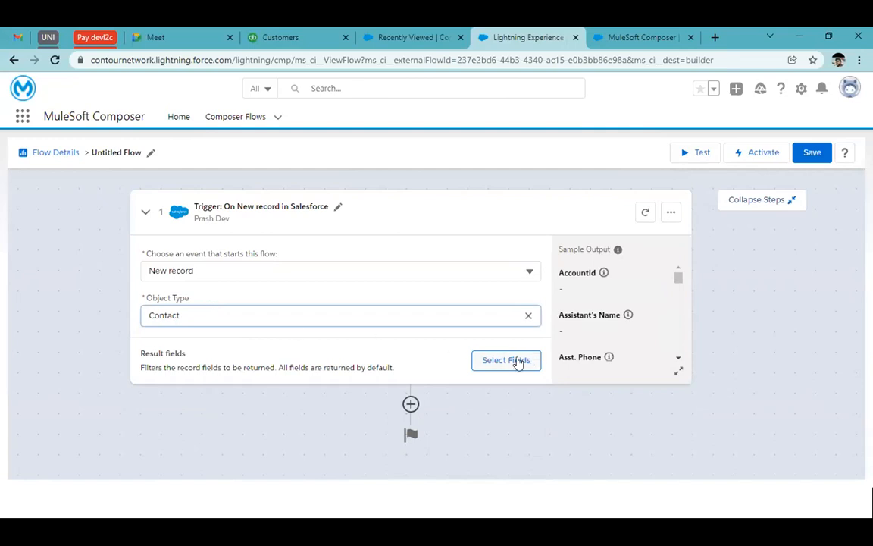
pyautogui.moveTo(560, 248); pyautogui.dragTo(611, 249)
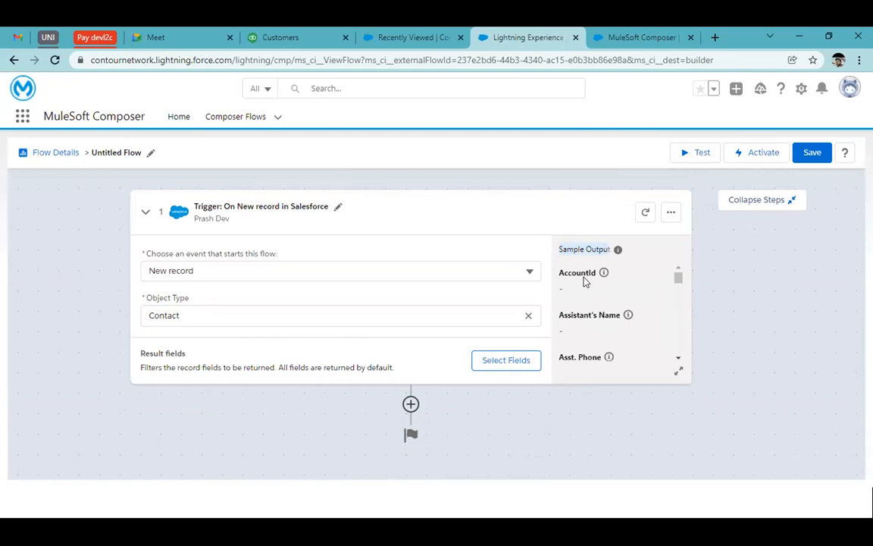
pyautogui.scroll(-10, 601, 354)
pyautogui.scroll(10, 600, 355)
pyautogui.click(589, 294)
# Step: Limit the trigger's result fields to the contact's Email and Last Name
pyautogui.click(495, 363)
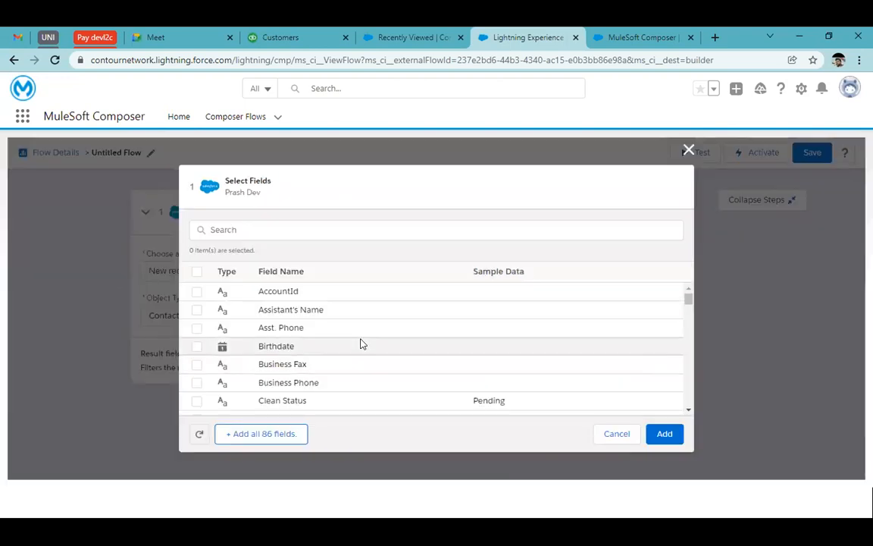
pyautogui.scroll(-1, 230, 366)
pyautogui.scroll(1, 230, 366)
pyautogui.click(263, 230)
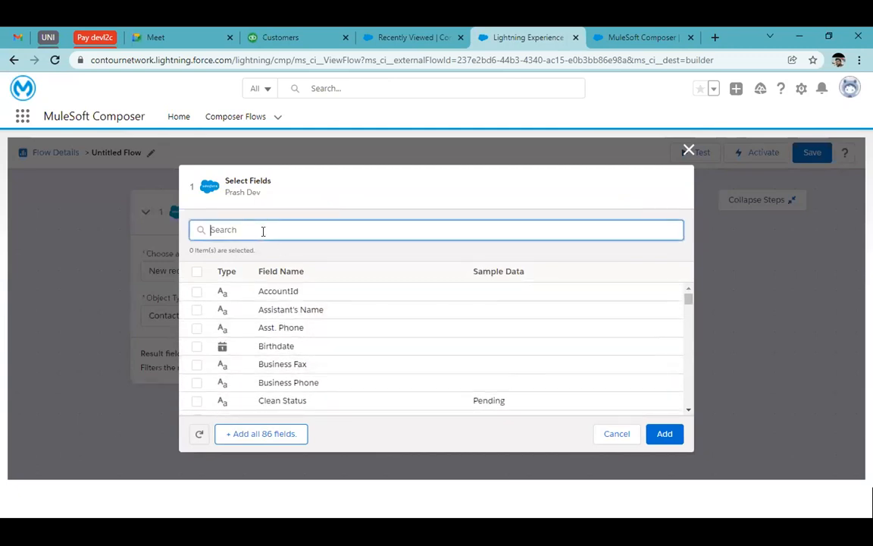
pyautogui.write('email')
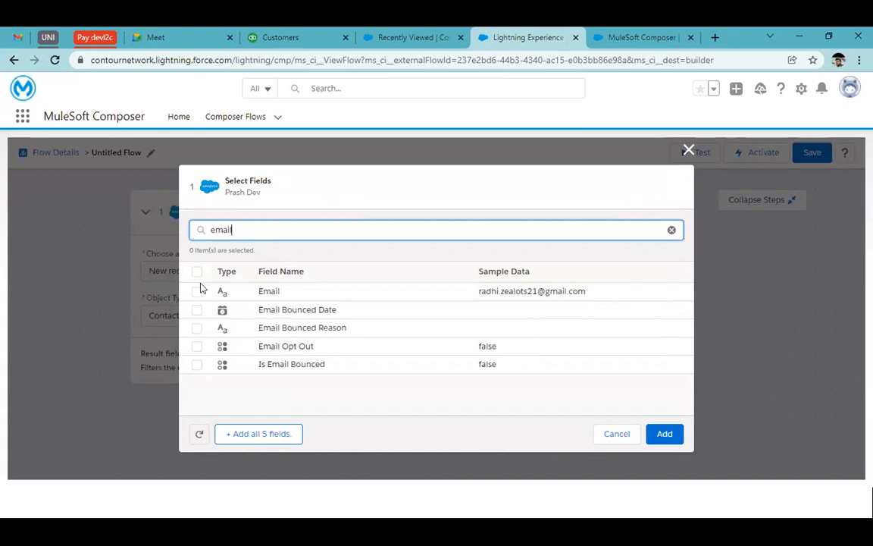
pyautogui.click(197, 292)
pyautogui.press('BackSpace')
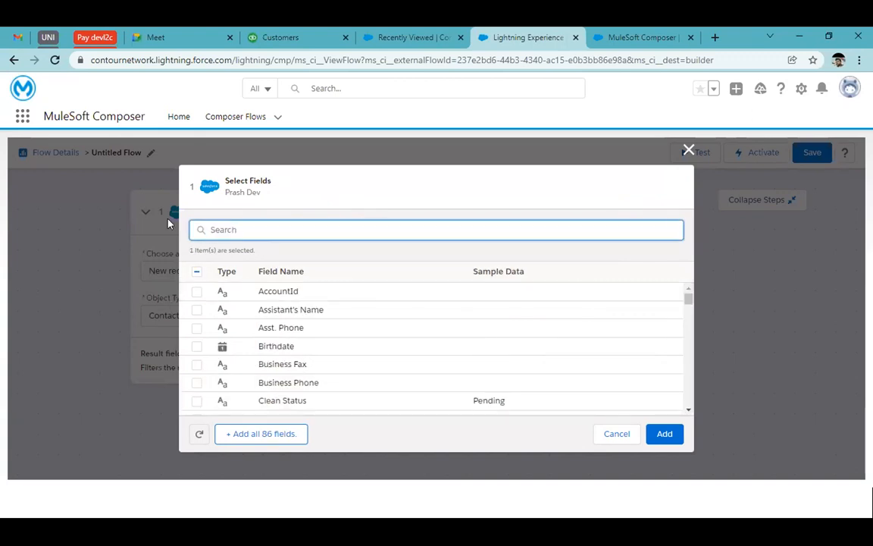
pyautogui.write('last')
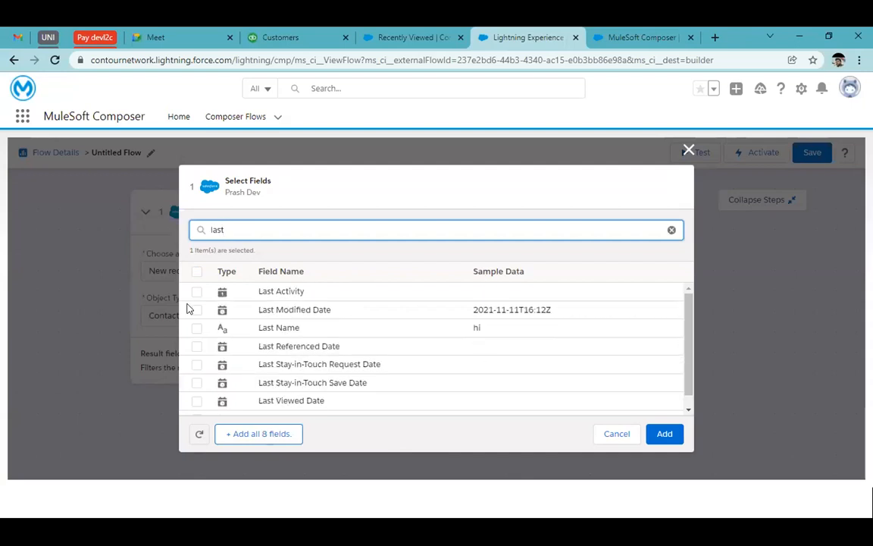
pyautogui.click(197, 328)
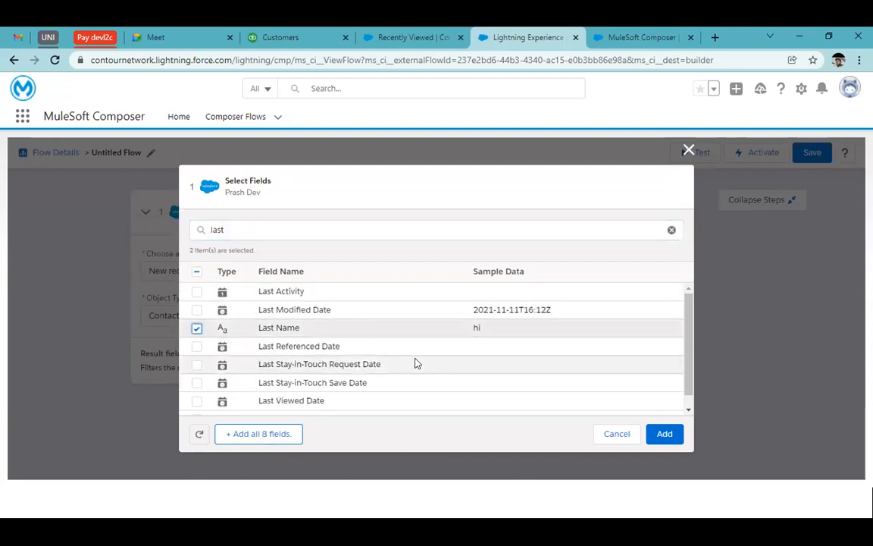
pyautogui.click(664, 433)
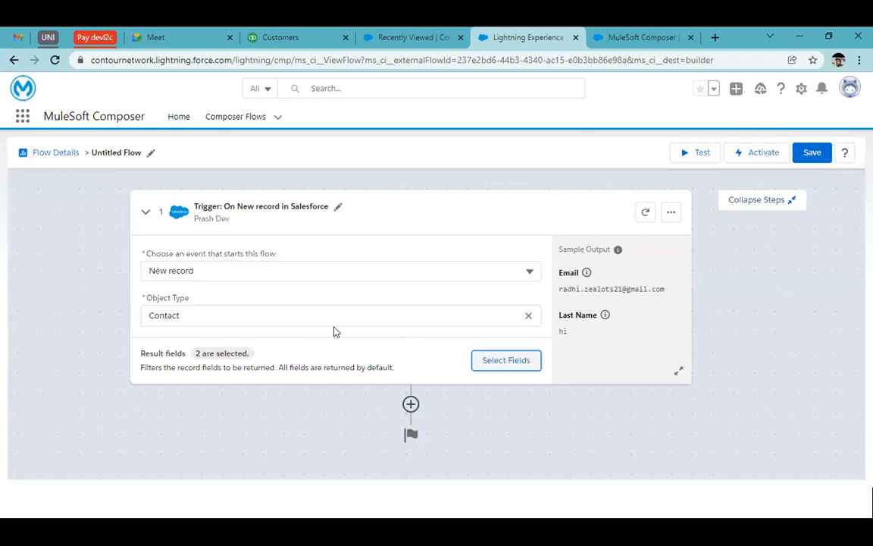
# Step: Add a Salesforce action after the trigger, using the existing Dev connection with the TDX suffix
pyautogui.click(410, 405)
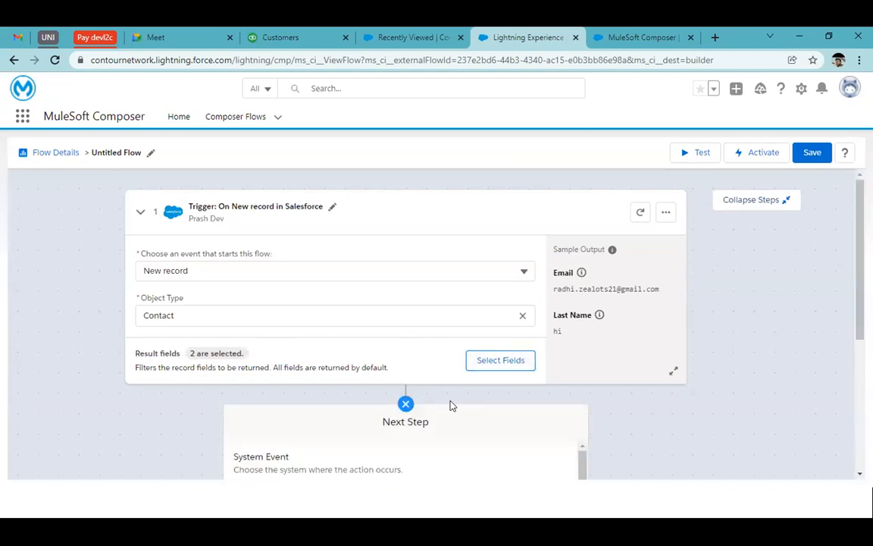
pyautogui.scroll(-2, 605, 406)
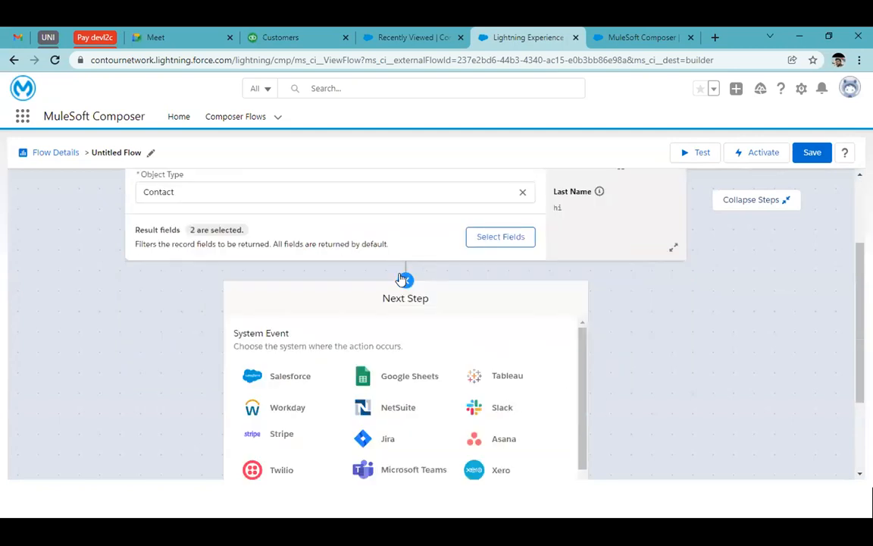
pyautogui.scroll(-1, 429, 306)
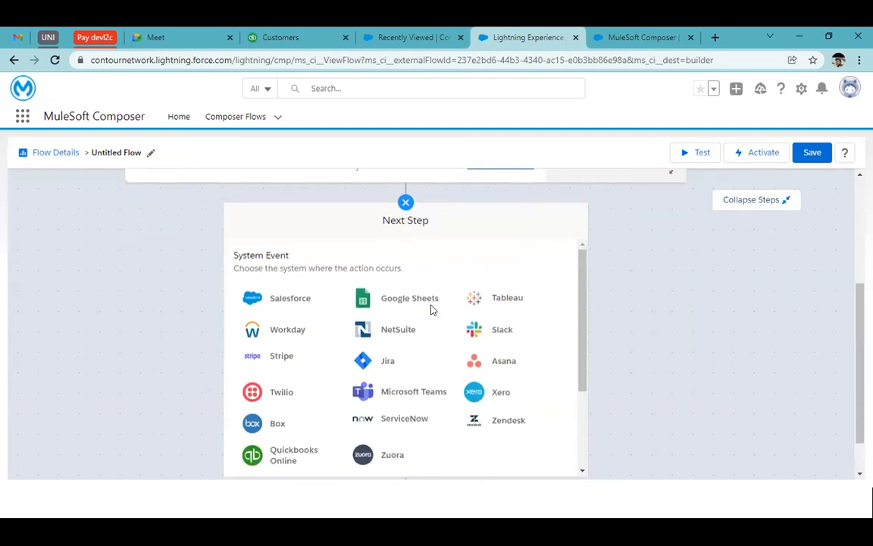
pyautogui.click(291, 305)
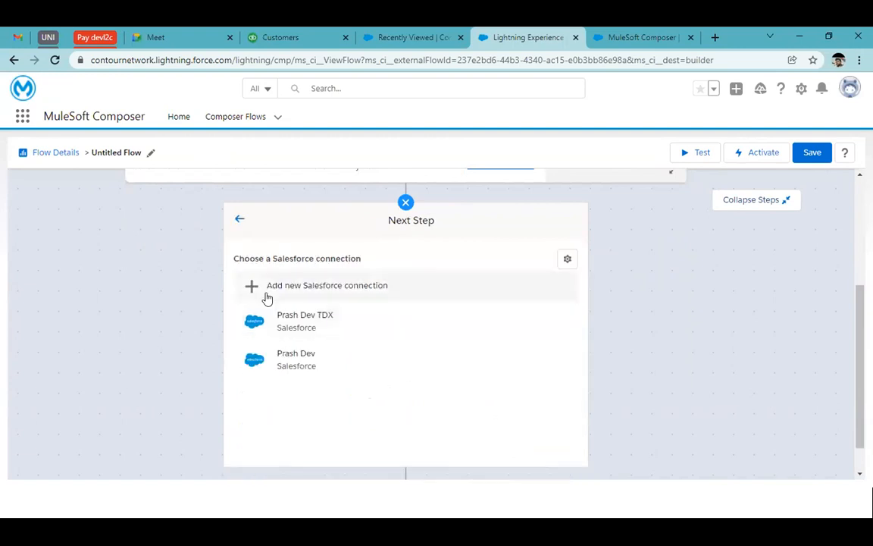
pyautogui.click(334, 318)
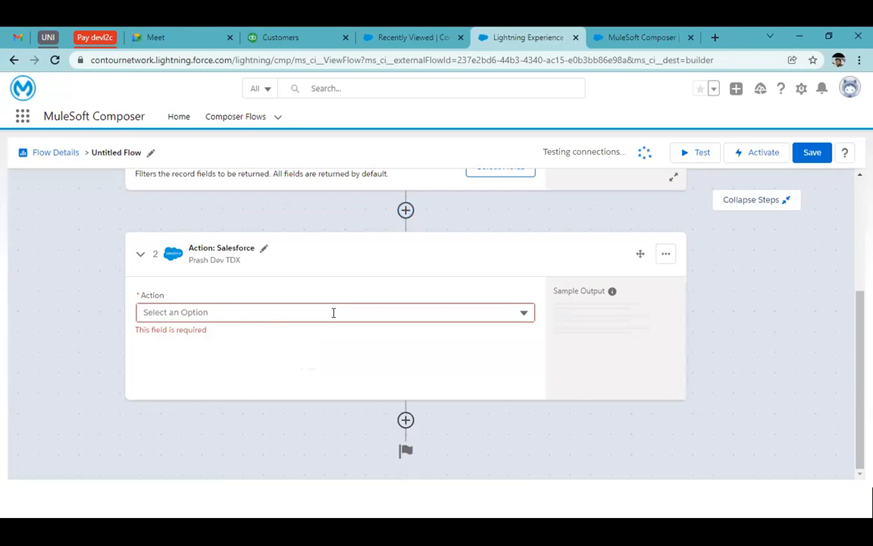
# Step: Try to switch the action to a new Salesforce sandbox connection named Test, going as far as the login window before cancelling
pyautogui.click(664, 253)
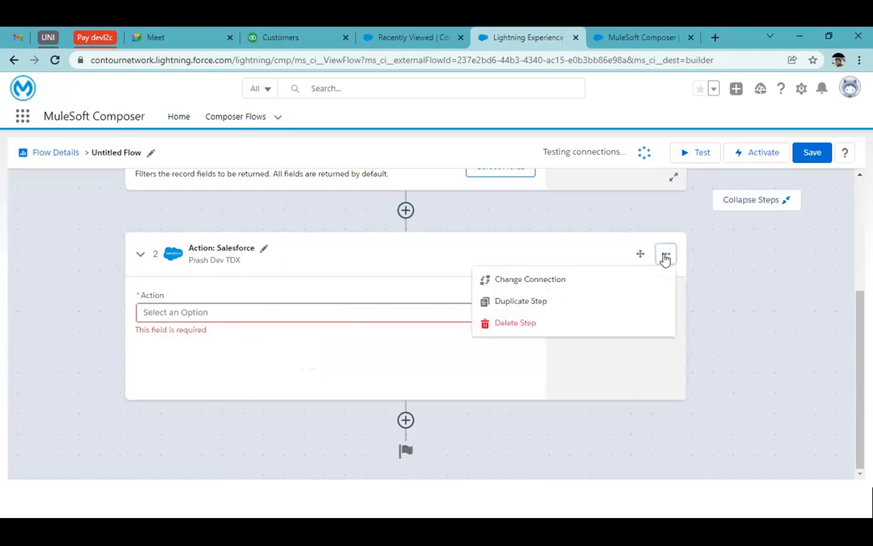
pyautogui.click(541, 283)
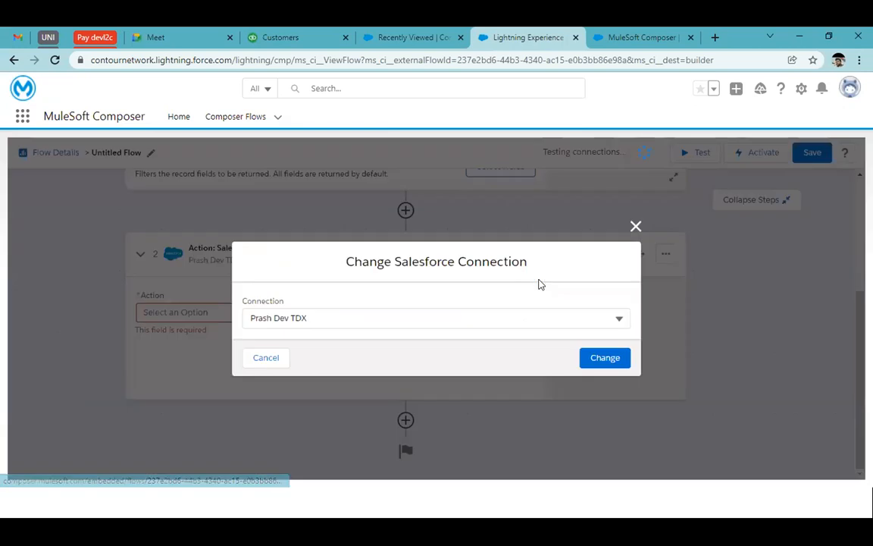
pyautogui.click(501, 314)
pyautogui.click(380, 348)
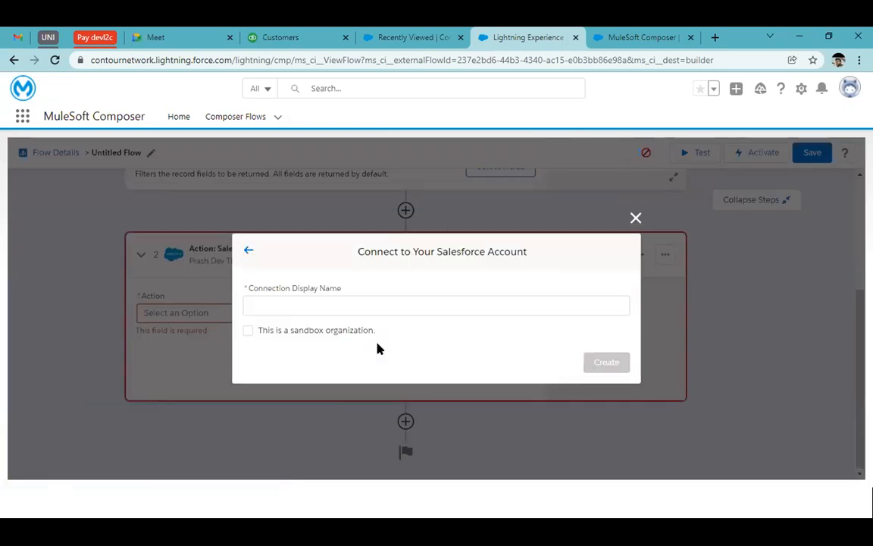
pyautogui.click(302, 306)
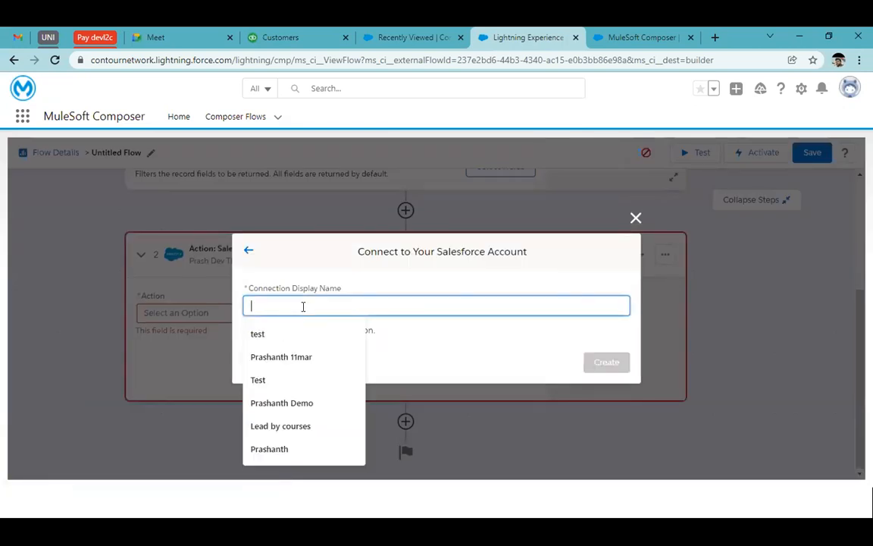
pyautogui.write('Test')
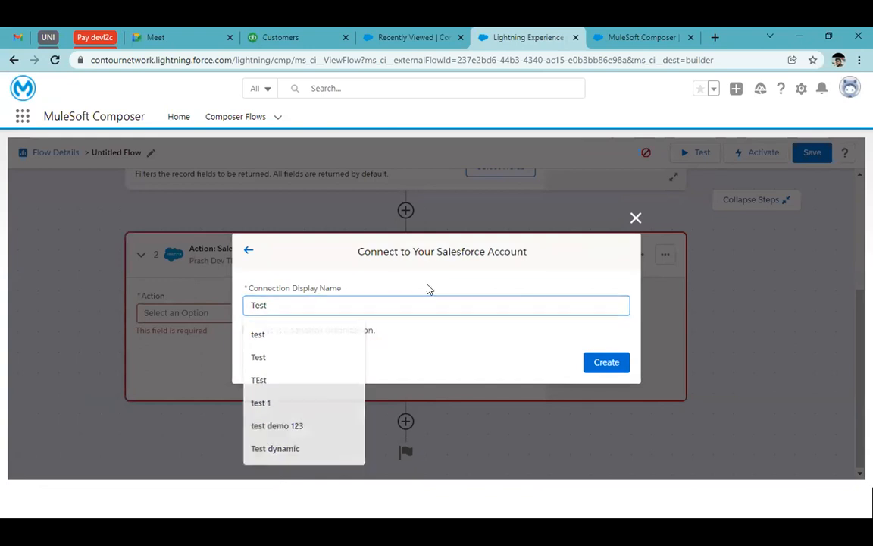
pyautogui.click(313, 332)
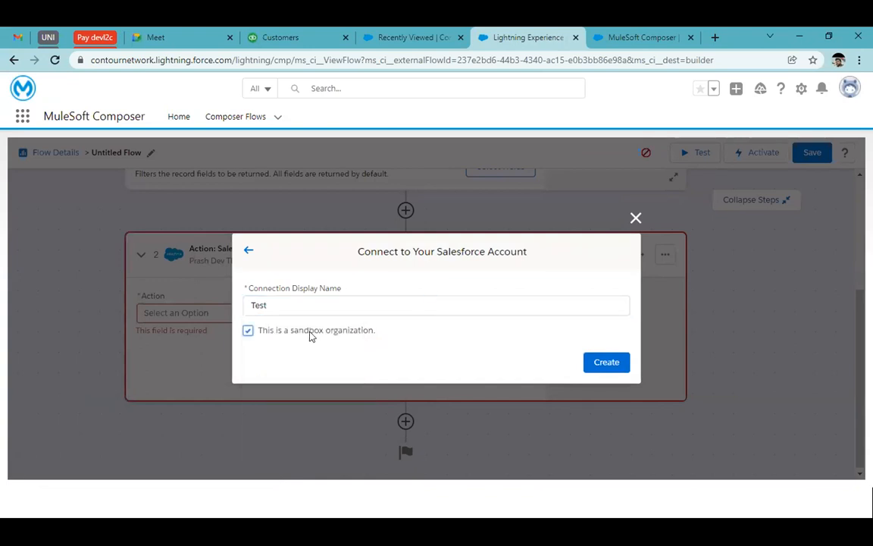
pyautogui.click(607, 363)
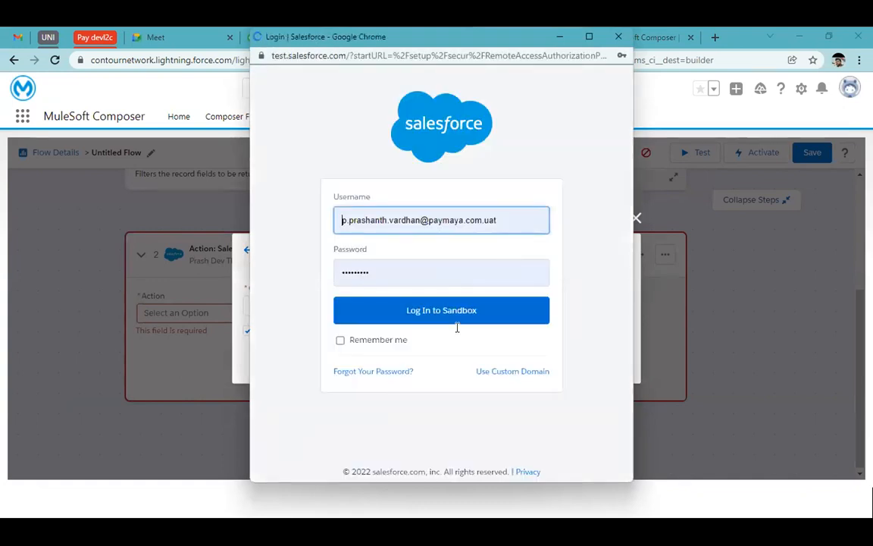
pyautogui.click(619, 36)
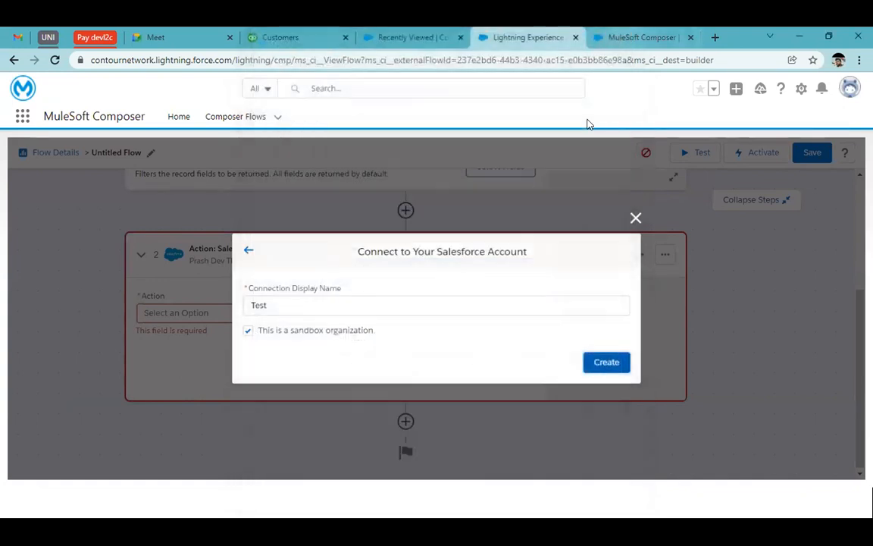
pyautogui.click(248, 251)
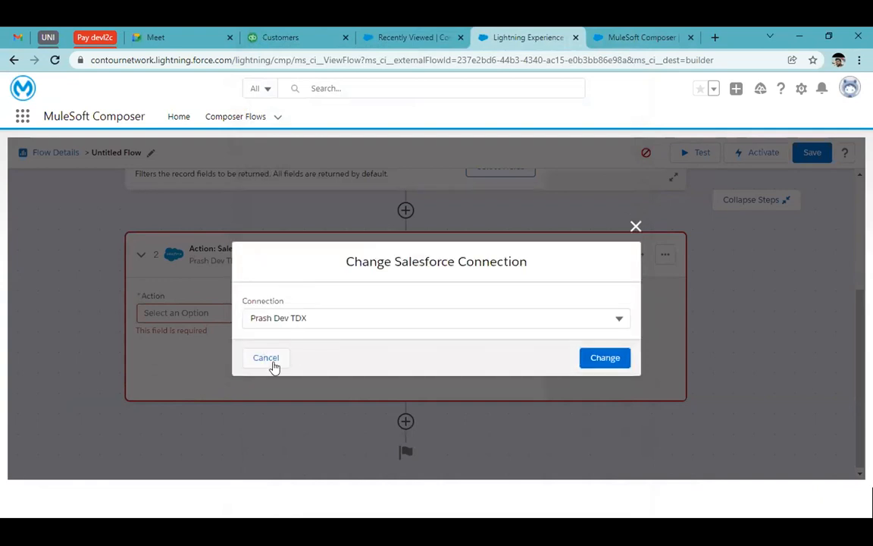
pyautogui.click(412, 319)
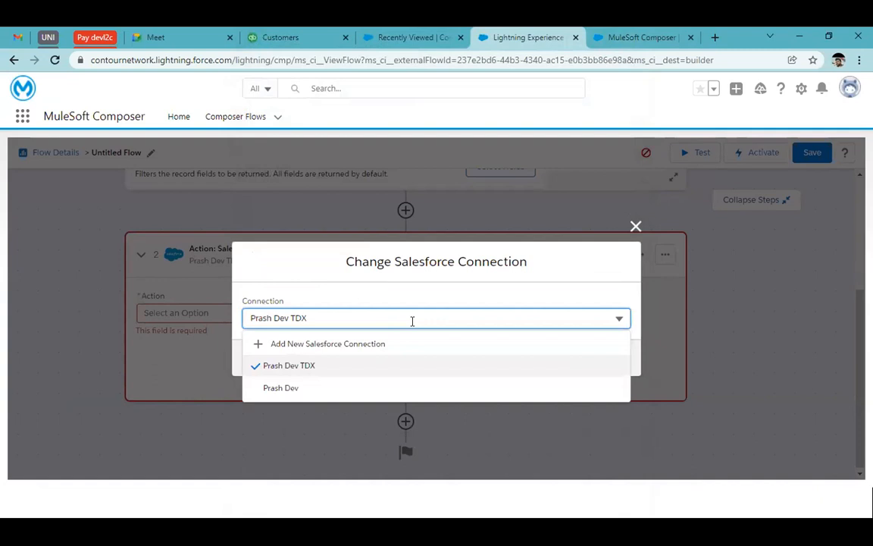
pyautogui.click(486, 295)
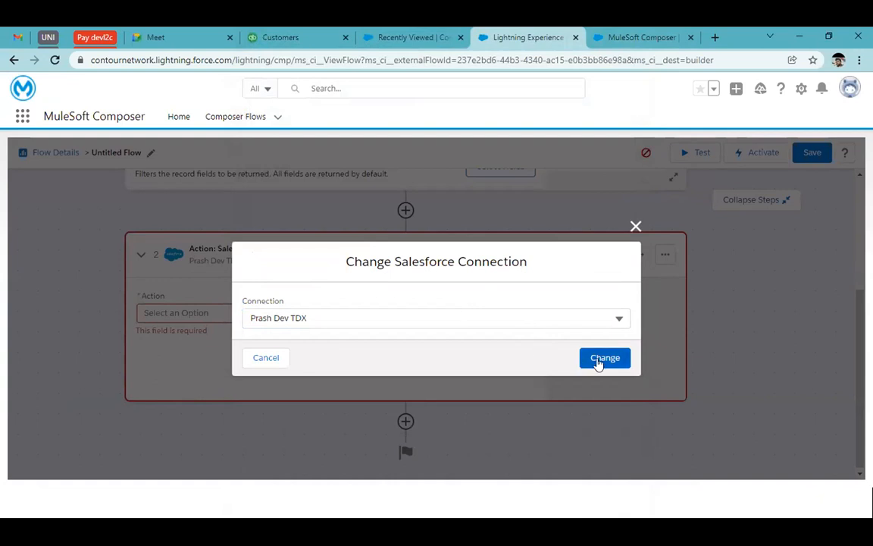
pyautogui.click(635, 226)
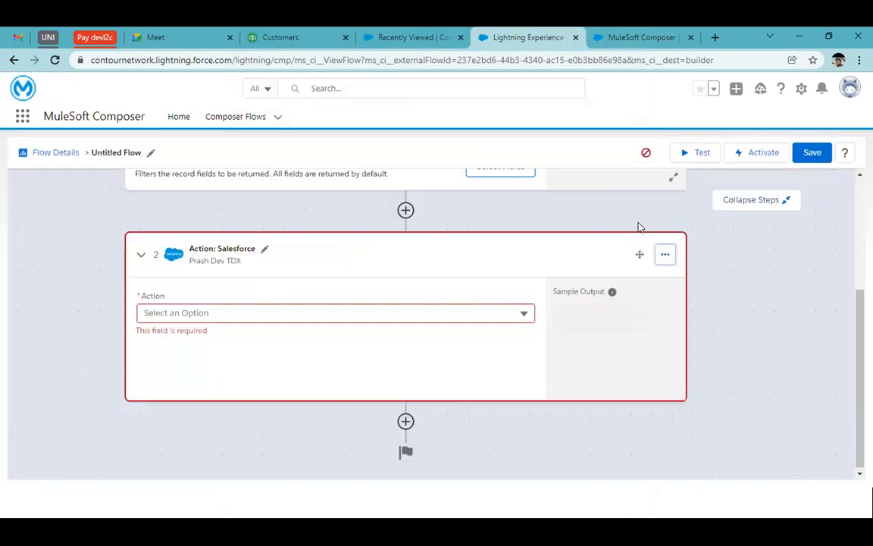
# Step: Add Birthdate to the result fields returned by the new-contact trigger
pyautogui.scroll(3, 493, 303)
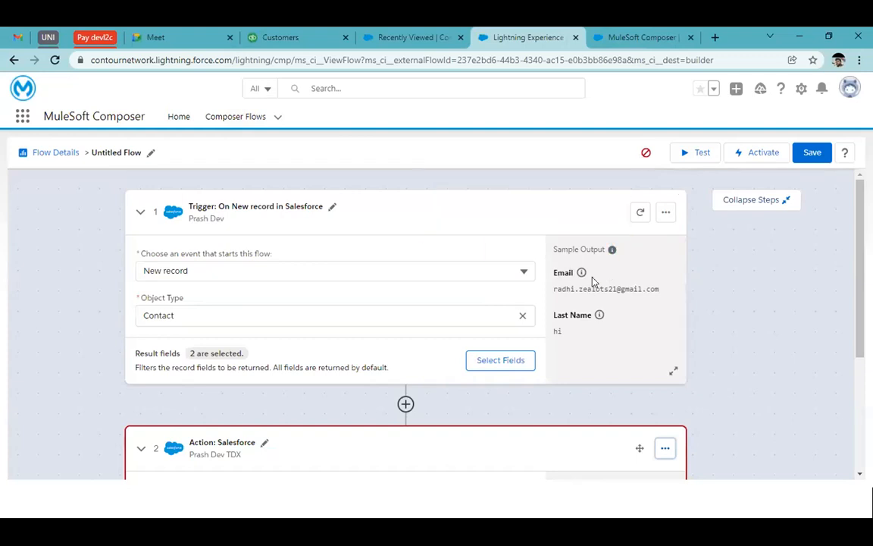
pyautogui.moveTo(554, 288); pyautogui.dragTo(647, 288)
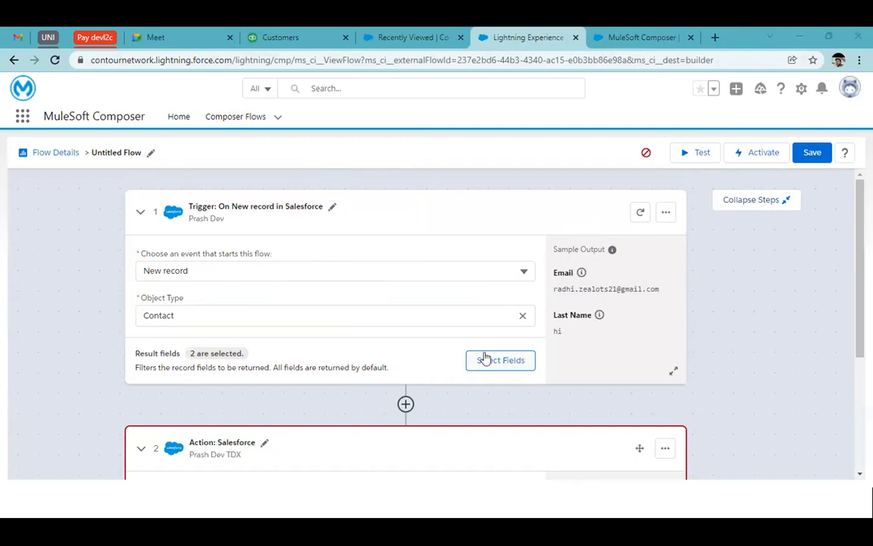
pyautogui.scroll(-3, 483, 356)
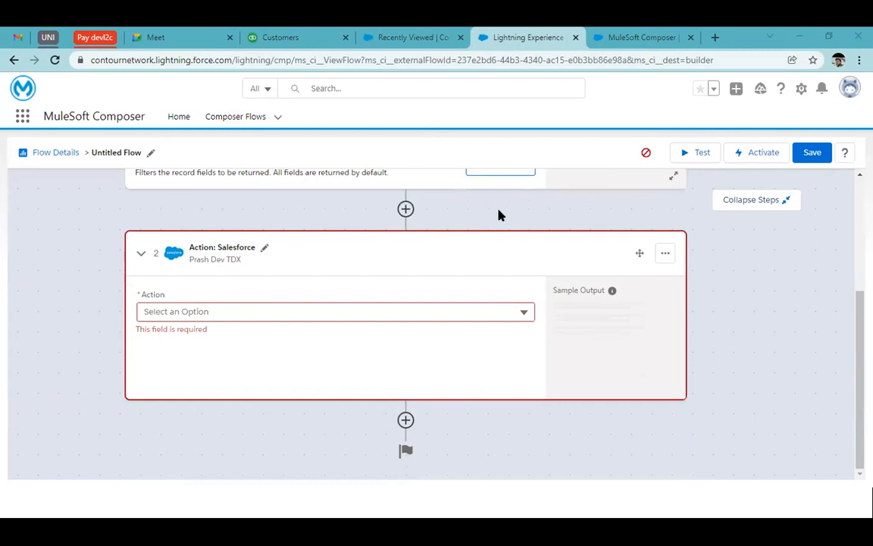
pyautogui.scroll(3, 499, 215)
pyautogui.click(510, 360)
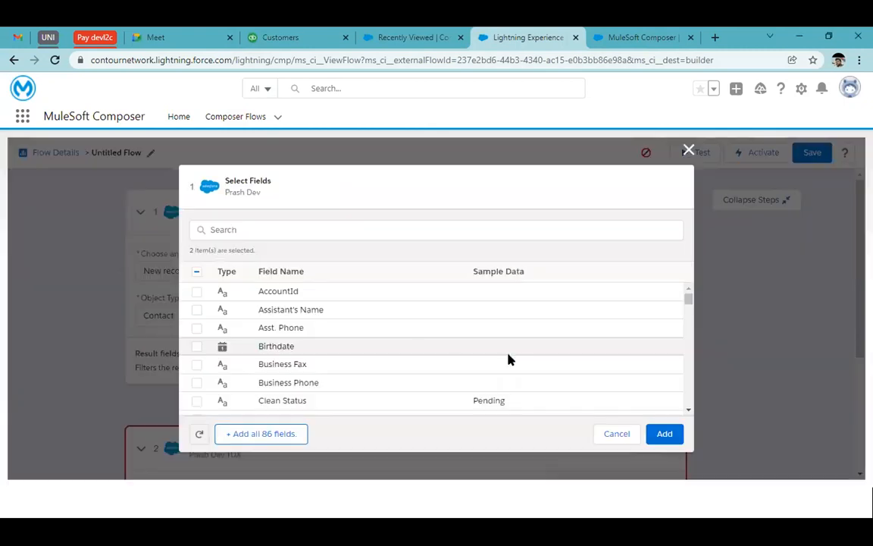
pyautogui.click(196, 346)
pyautogui.click(663, 437)
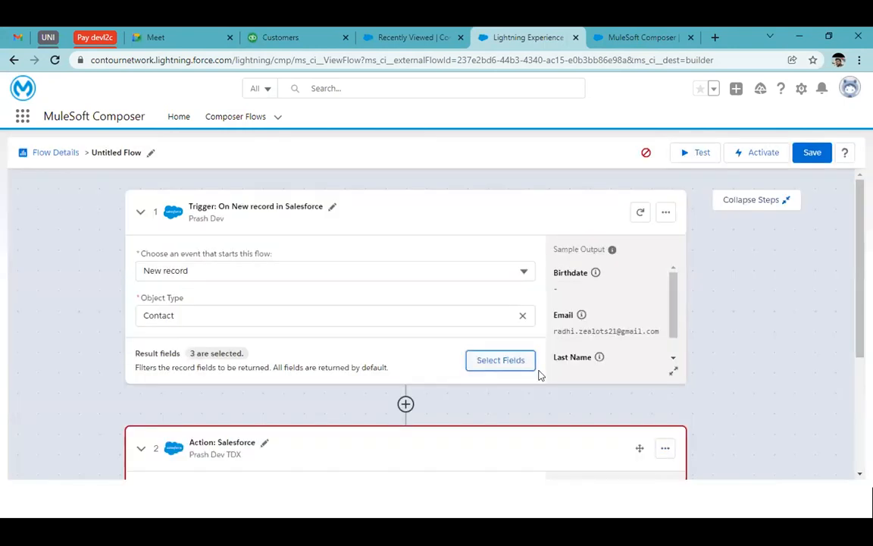
# Step: Set the Salesforce action to Create new record with Contact as the object type
pyautogui.scroll(-2, 587, 330)
pyautogui.scroll(2, 587, 330)
pyautogui.scroll(-3, 784, 397)
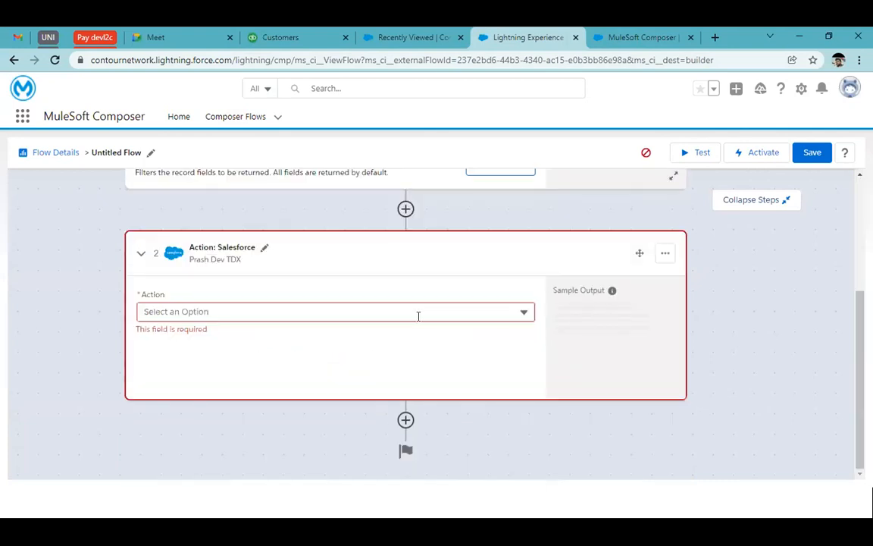
pyautogui.click(417, 311)
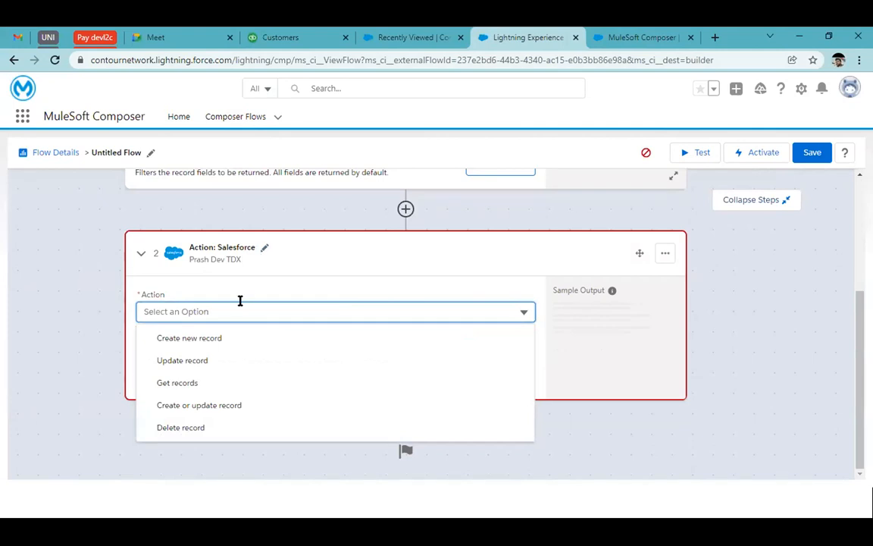
pyautogui.click(236, 343)
pyautogui.click(204, 354)
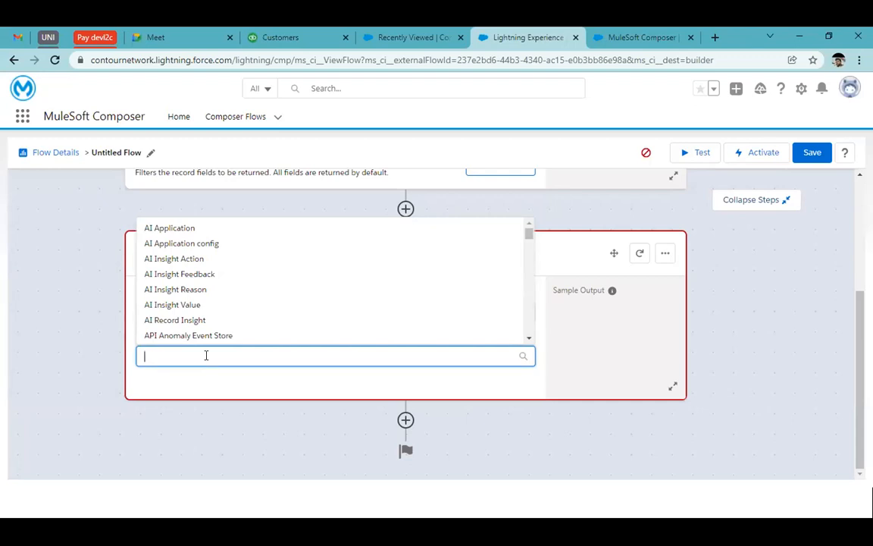
pyautogui.write('conta')
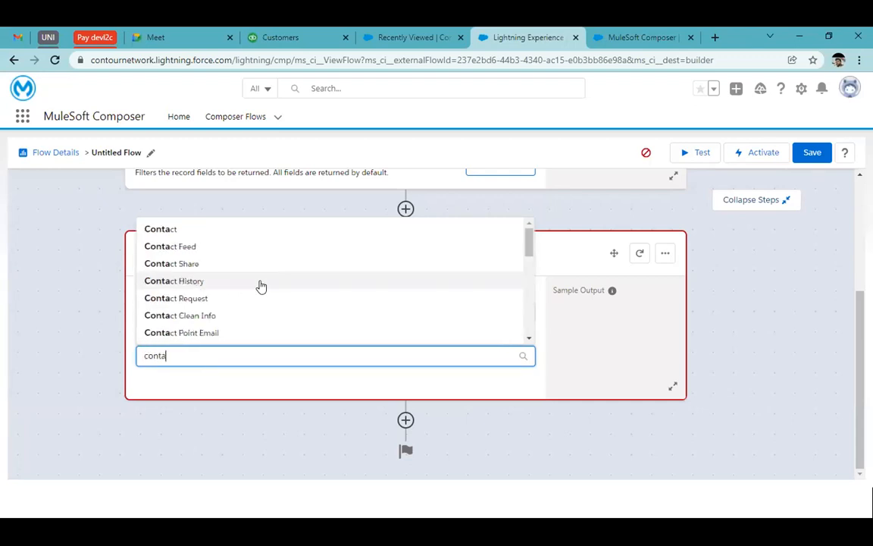
pyautogui.click(163, 229)
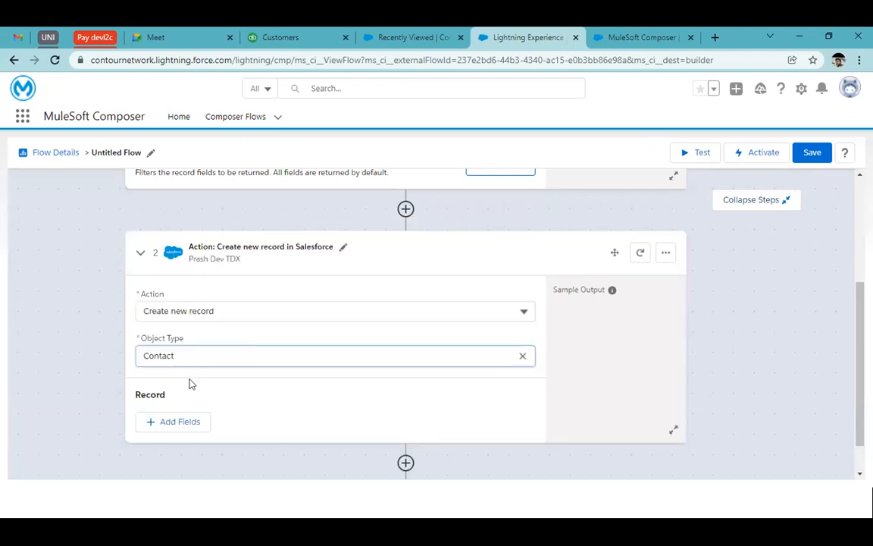
# Step: Find the Email field among the action's available record fields and select it for adding
pyautogui.click(183, 422)
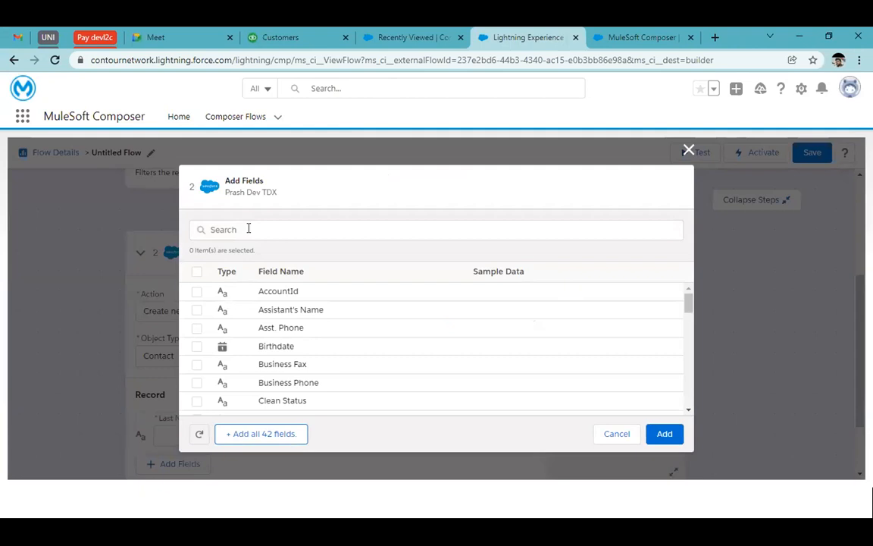
pyautogui.click(248, 229)
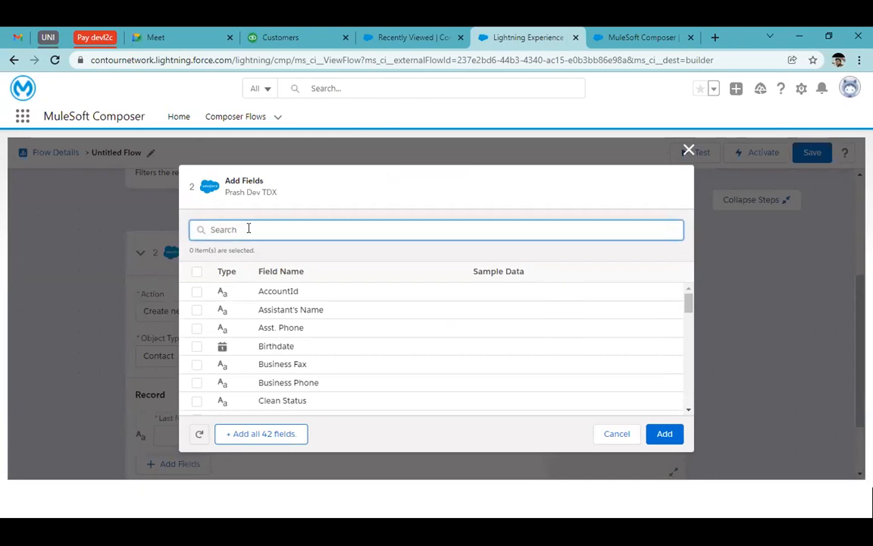
pyautogui.write('email')
pyautogui.click(196, 293)
# Step: Search the action's available record fields for a last name field
pyautogui.moveTo(258, 228); pyautogui.dragTo(182, 227)
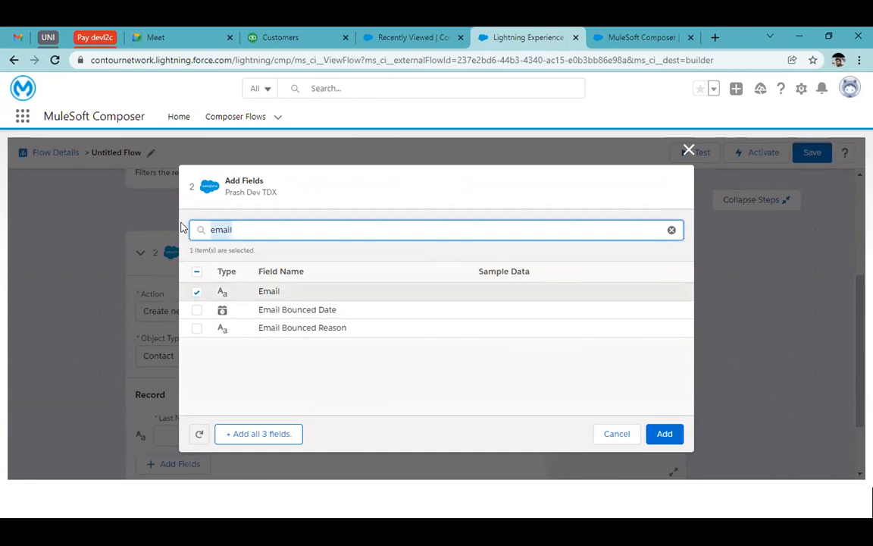
pyautogui.press('BackSpace')
pyautogui.write('last')
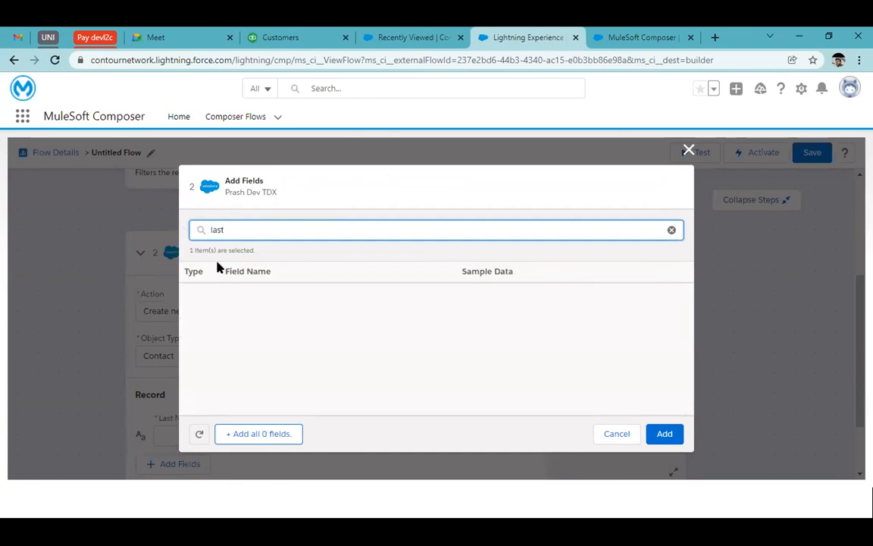
pyautogui.press('BackSpace')
pyautogui.press('BackSpace')
pyautogui.press('BackSpace')
pyautogui.press('BackSpace')
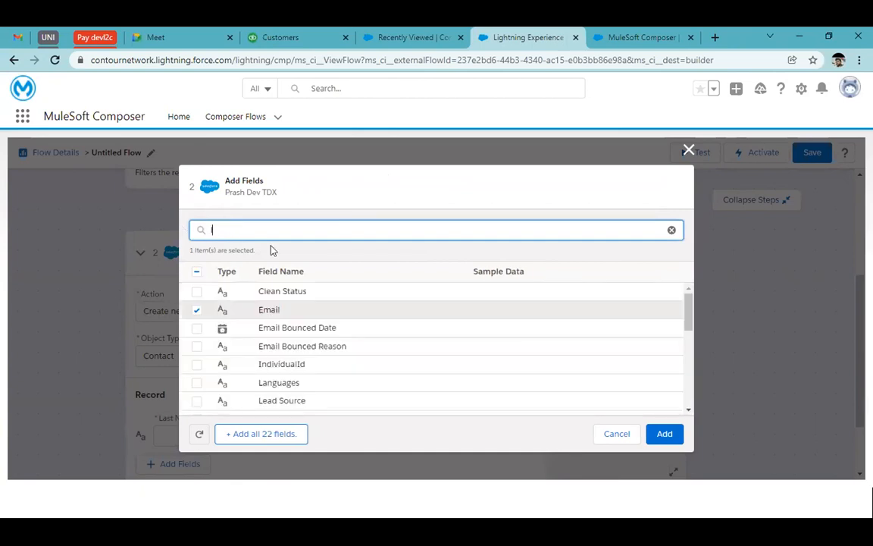
pyautogui.write('a')
pyautogui.press('BackSpace')
pyautogui.press('BackSpace')
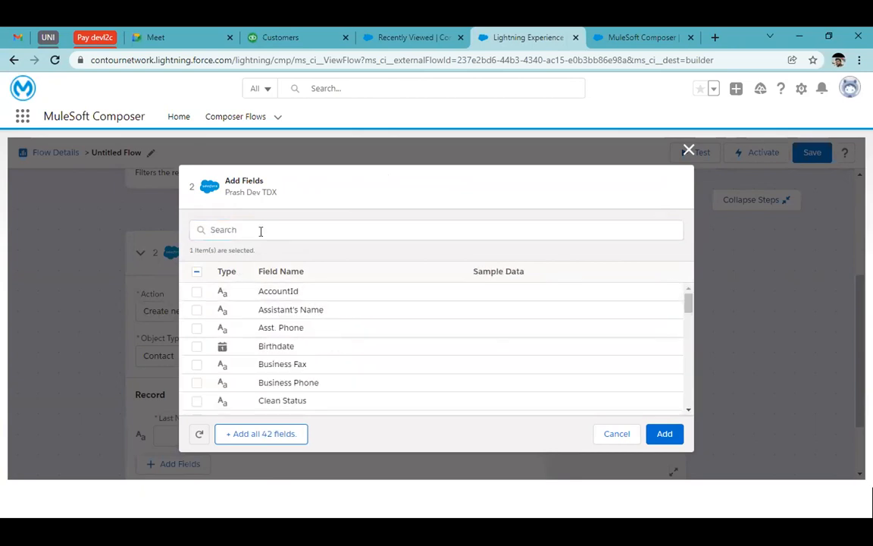
# Step: Select First Name as well and add the chosen fields to the action's contact record
pyautogui.write('fo')
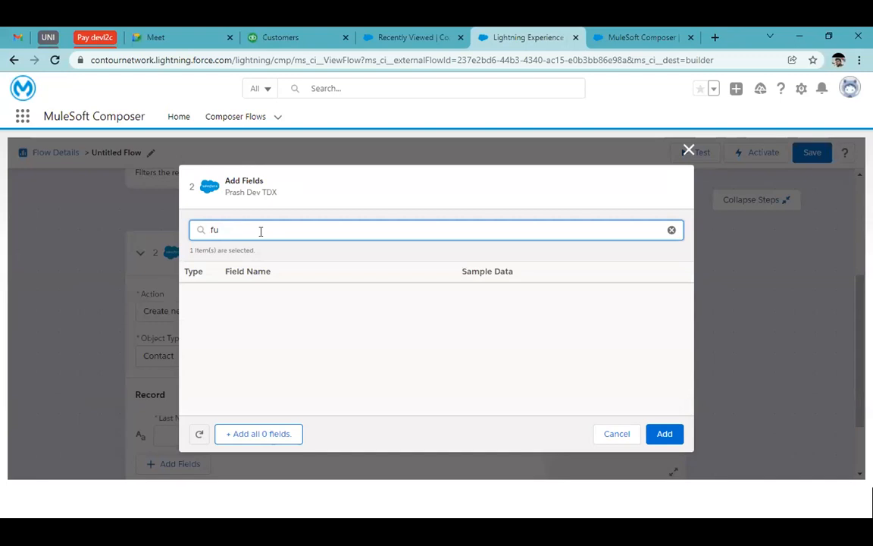
pyautogui.press('BackSpace')
pyautogui.press('BackSpace')
pyautogui.write('na')
pyautogui.click(196, 310)
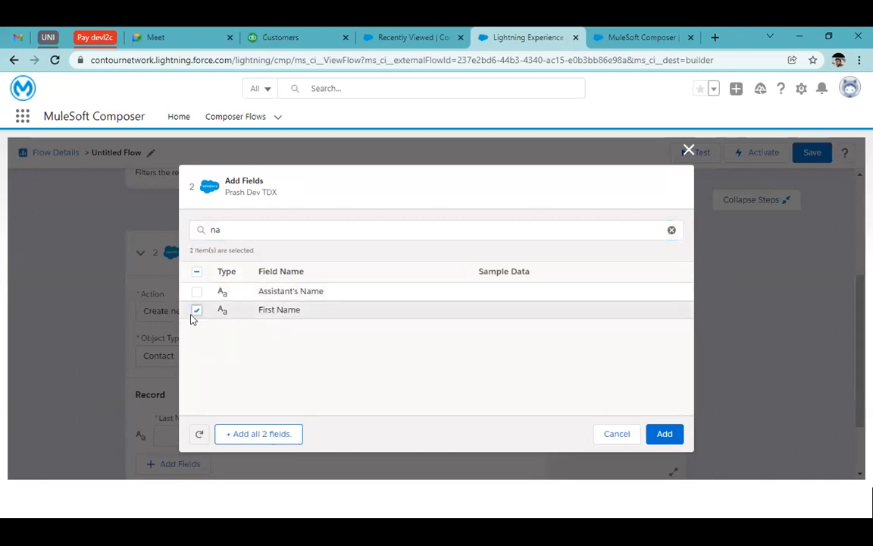
pyautogui.click(658, 433)
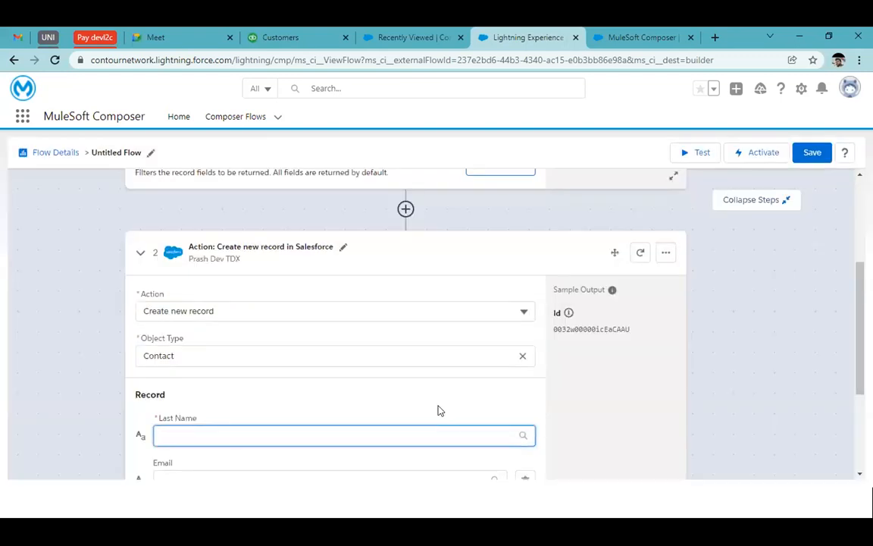
# Step: Remove the First Name field from the action's contact record and add the Birthdate field instead
pyautogui.scroll(-3, 439, 410)
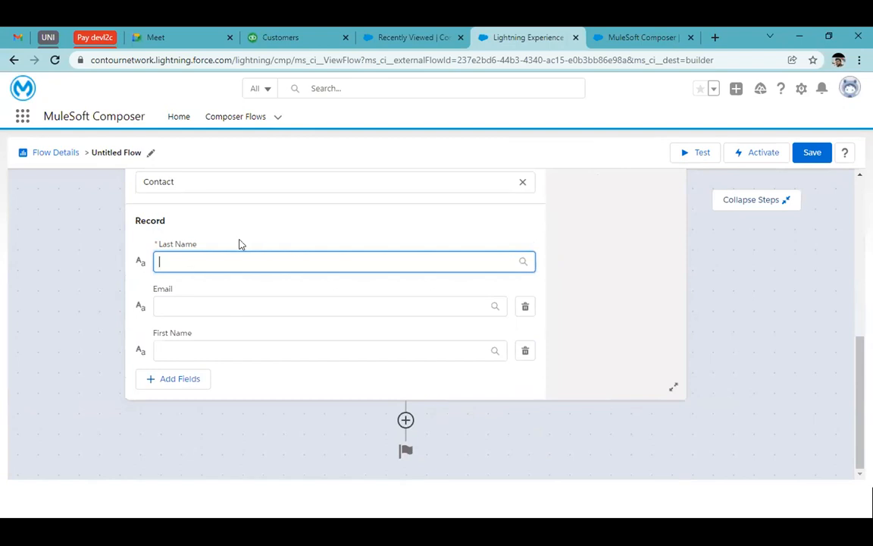
pyautogui.click(525, 350)
pyautogui.click(170, 379)
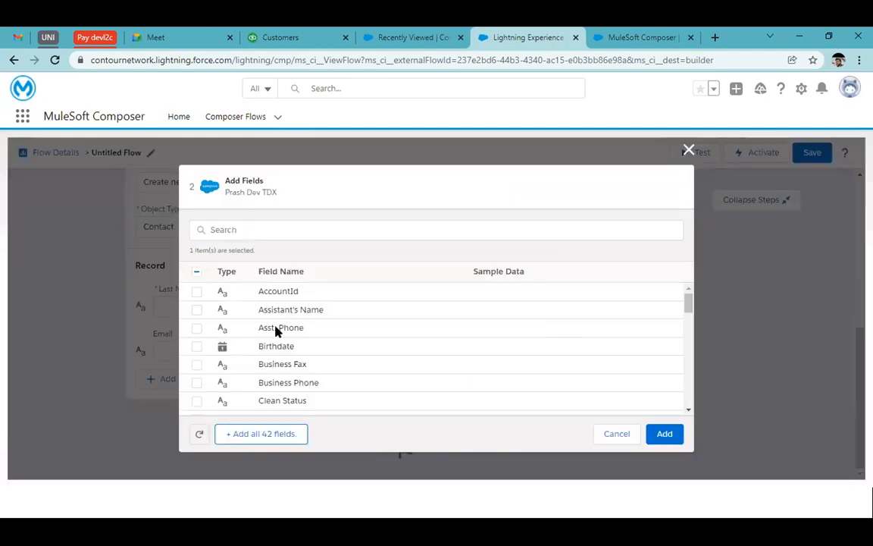
pyautogui.click(196, 345)
pyautogui.click(661, 434)
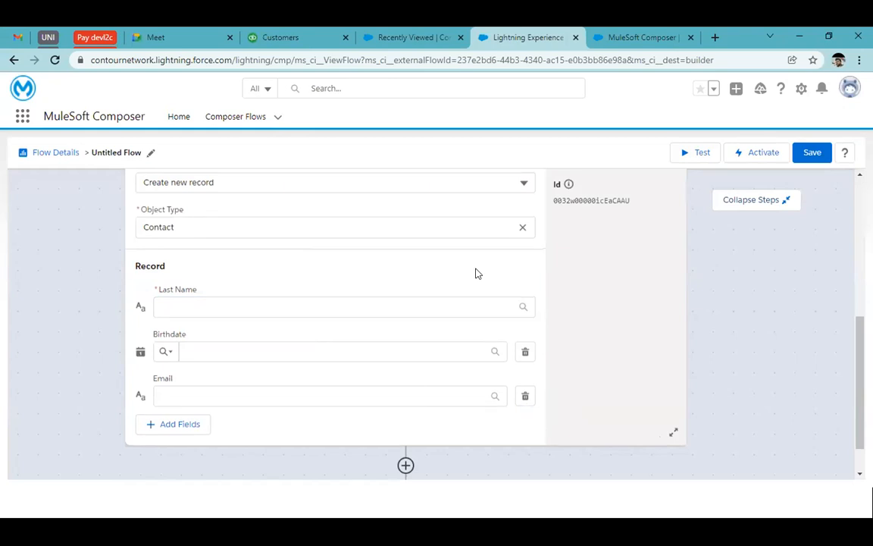
# Step: Map the record's Last Name, Birthdate and Email fields to the matching values from the Salesforce trigger
pyautogui.scroll(1, 476, 273)
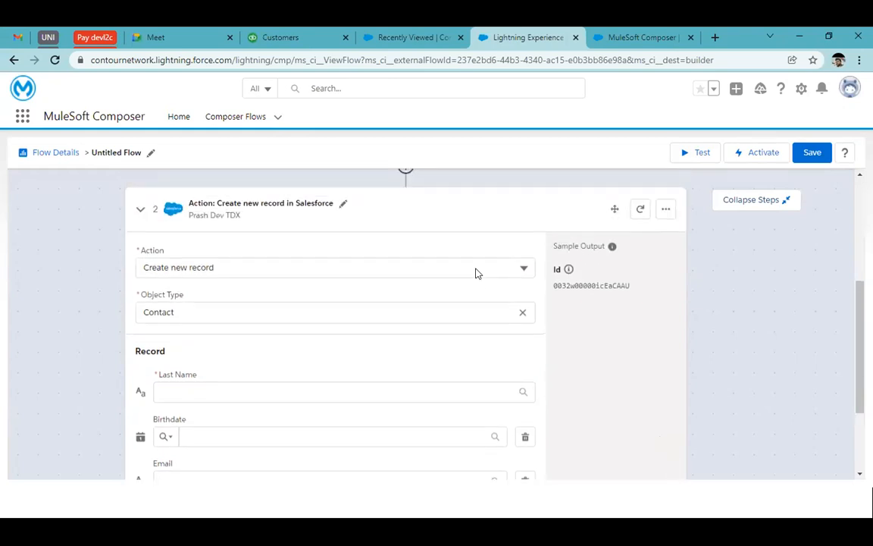
pyautogui.scroll(-2, 476, 273)
pyautogui.click(331, 257)
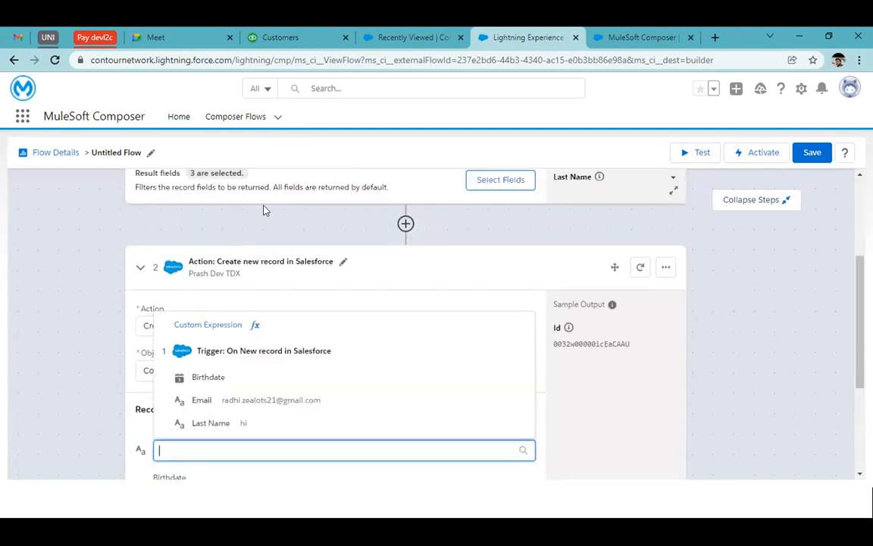
pyautogui.scroll(-2, 225, 254)
pyautogui.scroll(-1, 225, 255)
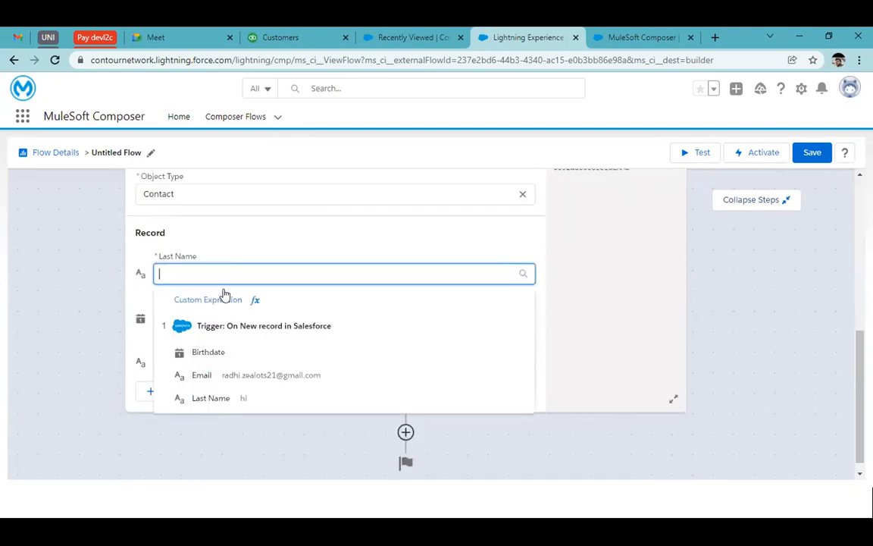
pyautogui.click(230, 394)
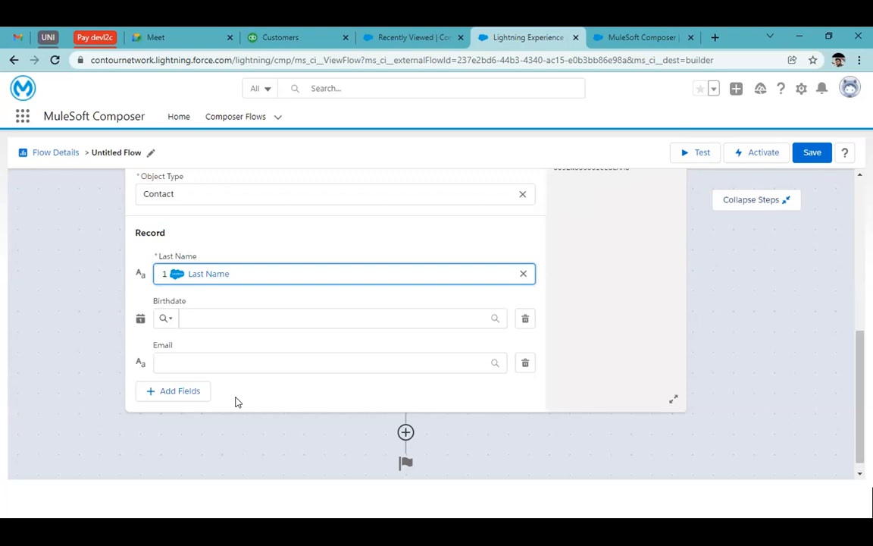
pyautogui.click(257, 318)
pyautogui.click(248, 383)
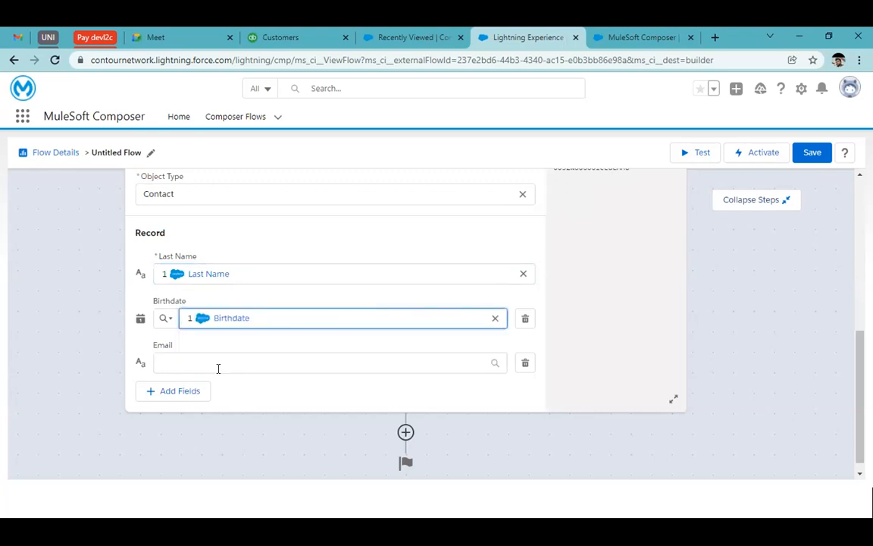
pyautogui.click(216, 365)
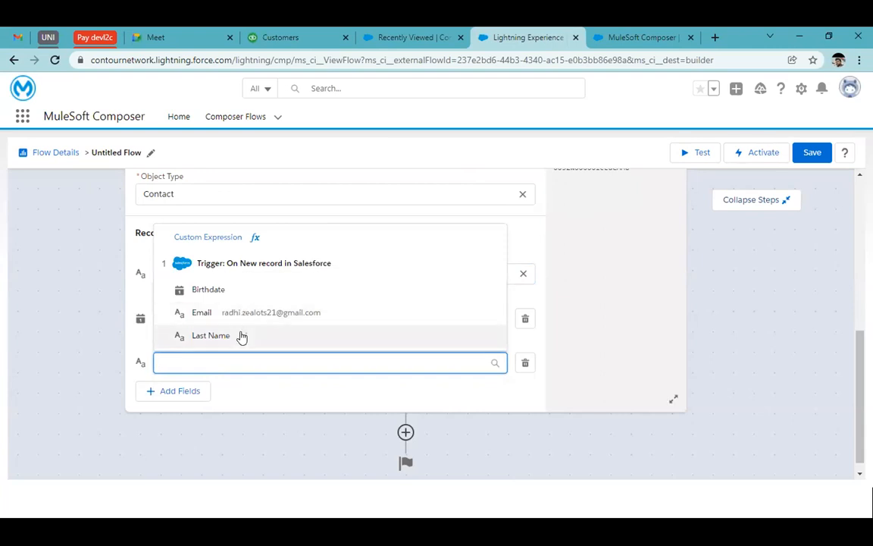
pyautogui.click(227, 313)
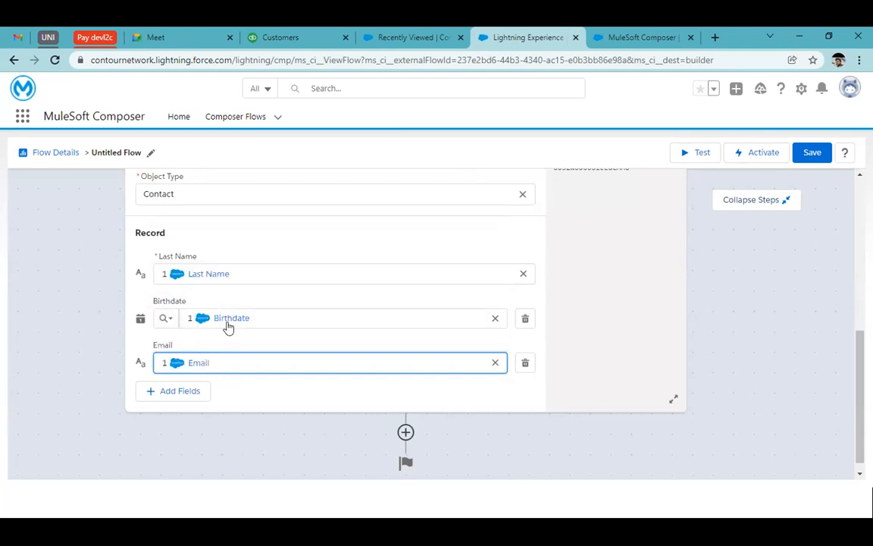
# Step: Add the Contact Description field to the action's contact record
pyautogui.click(174, 394)
pyautogui.click(287, 231)
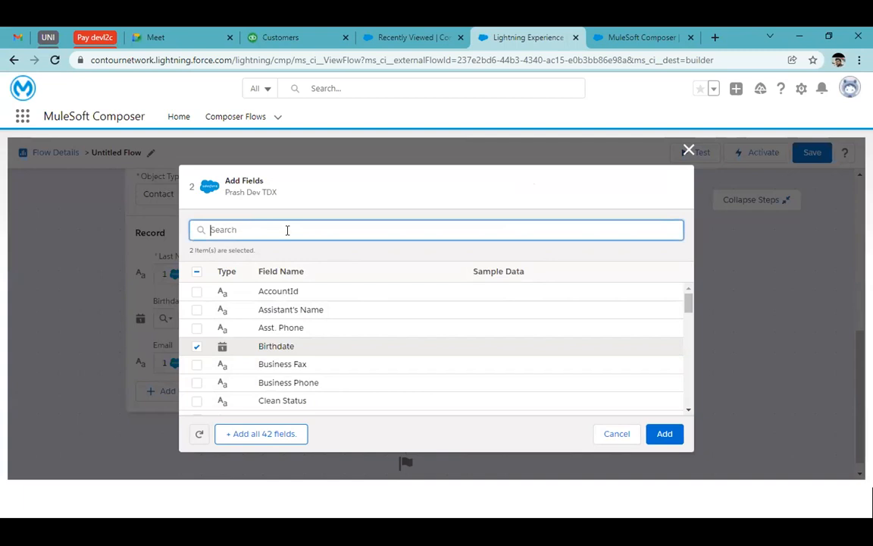
pyautogui.write('desc')
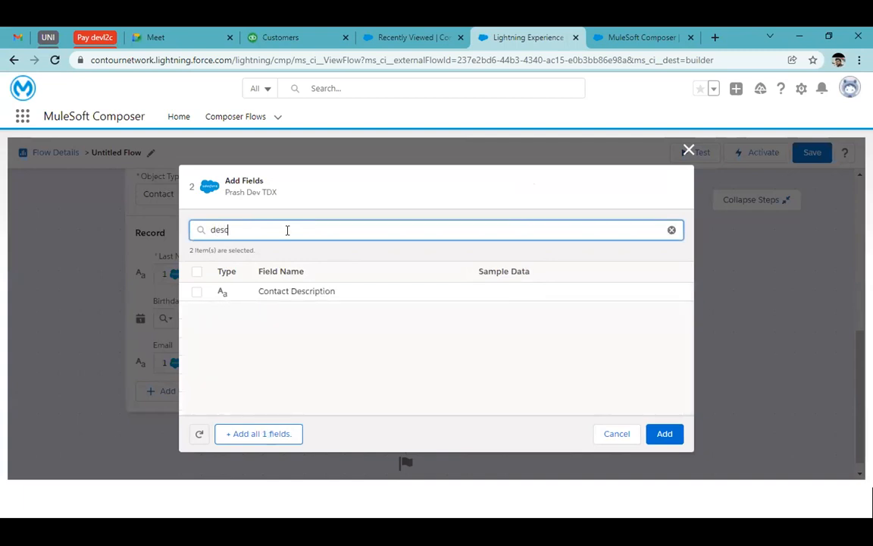
pyautogui.click(199, 295)
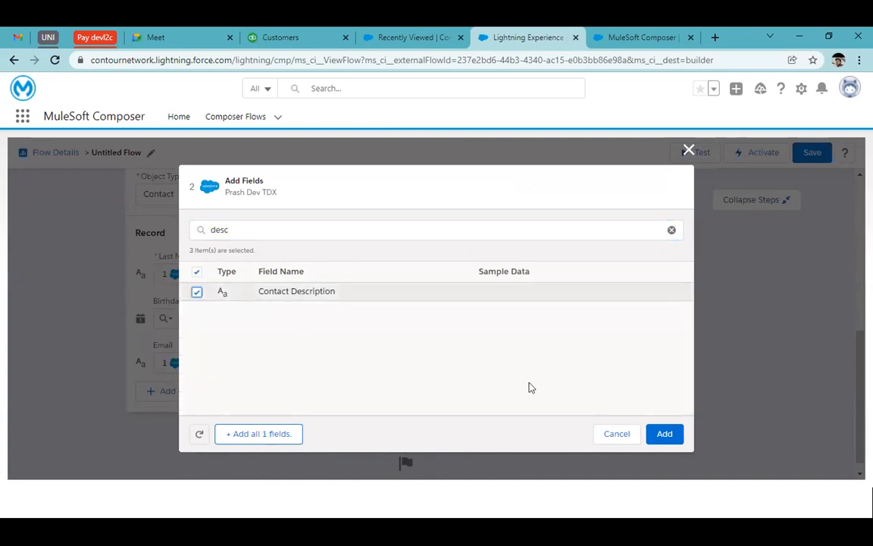
pyautogui.click(665, 433)
pyautogui.click(319, 361)
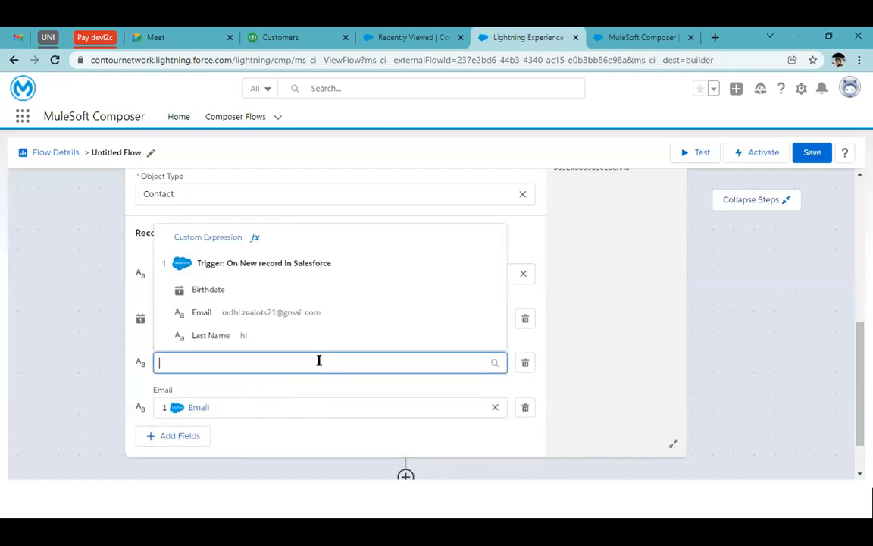
pyautogui.write('Le')
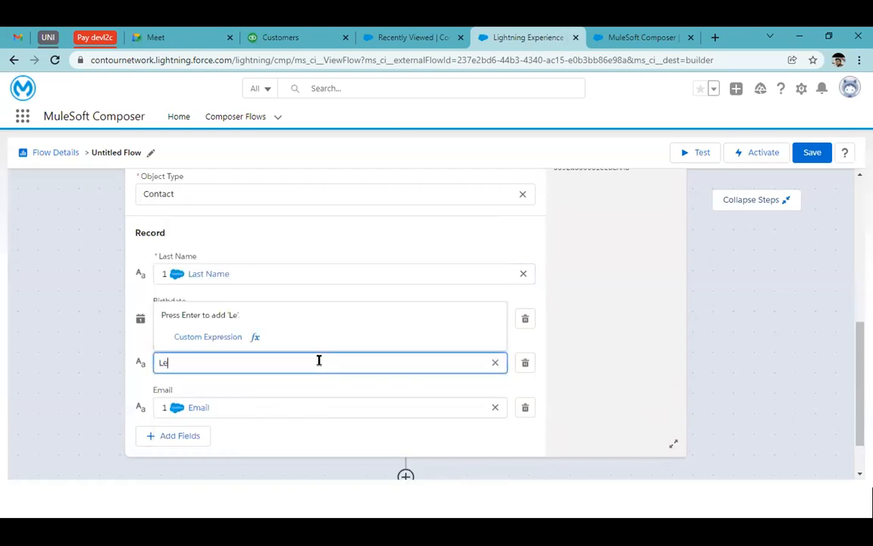
pyautogui.write('ad flowin')
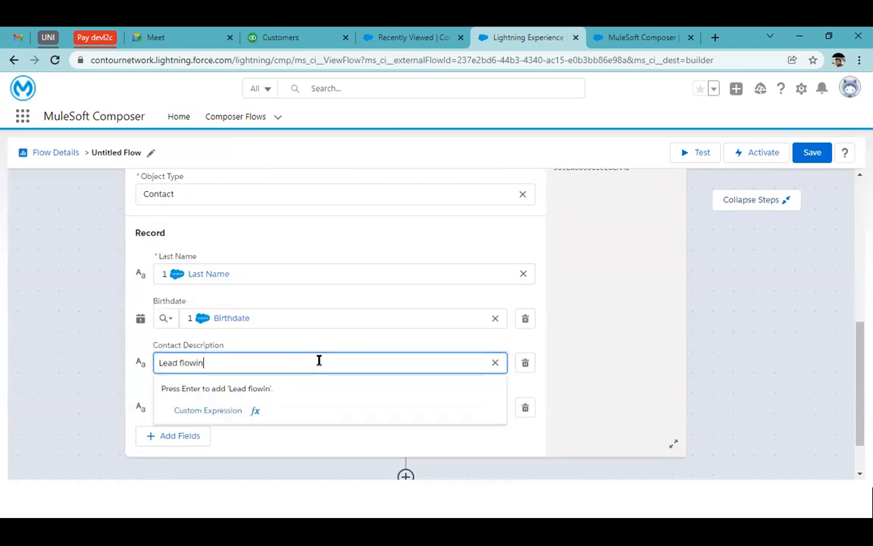
pyautogui.write('g from primary')
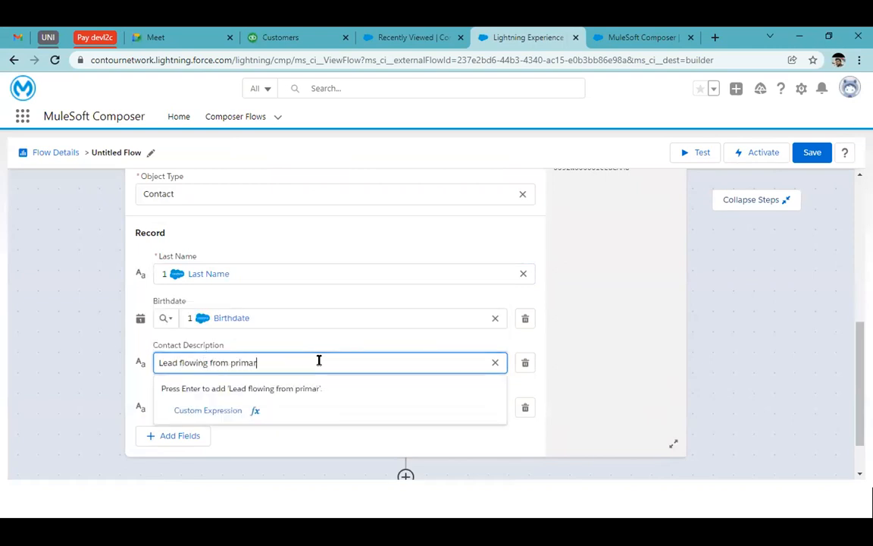
pyautogui.doubleClick(168, 364)
pyautogui.write('C')
pyautogui.hotkey('ctrl', 'a')
pyautogui.press('BackSpace')
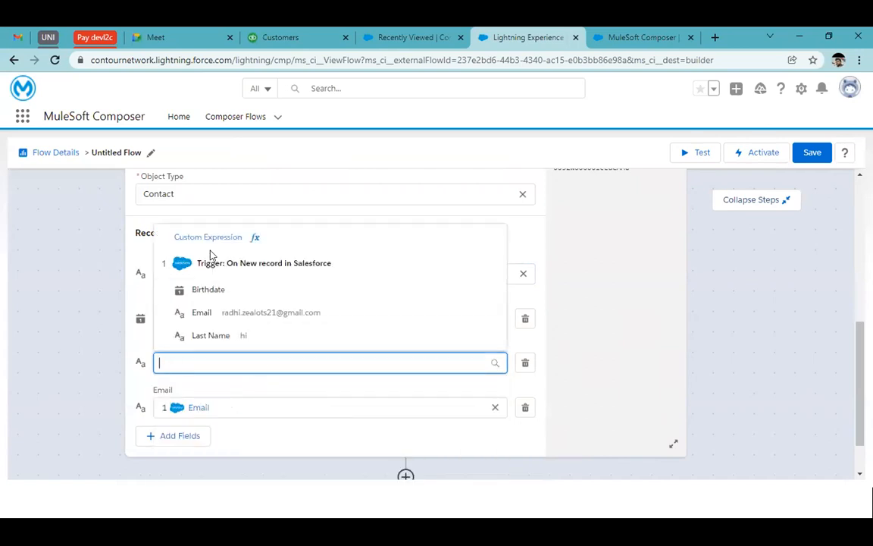
# Step: Create a custom expression for Contact Description with the text "Contact flowing from primary dev org"
pyautogui.click(254, 236)
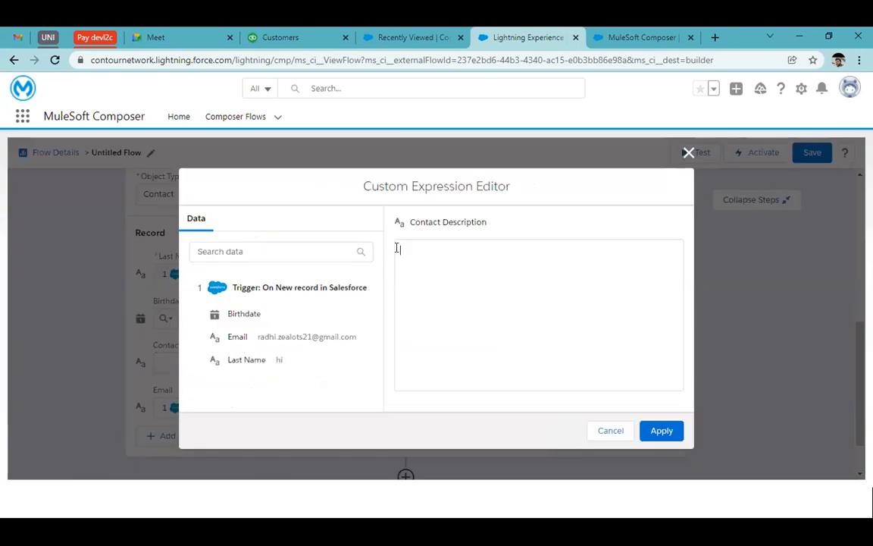
pyautogui.write('Contact flowing from primary d')
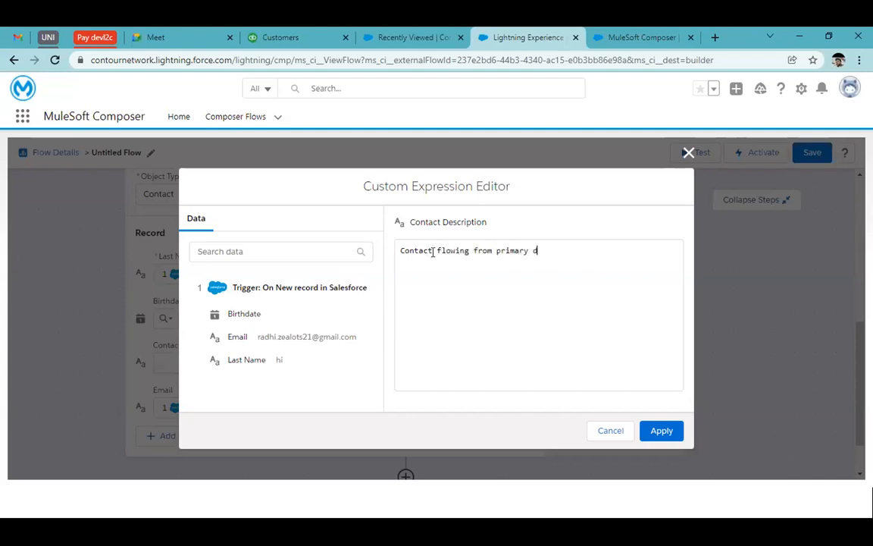
pyautogui.write('ev org')
# Step: Insert the trigger's Last Name value at the start of the Contact Description expression, before the text
pyautogui.click(265, 364)
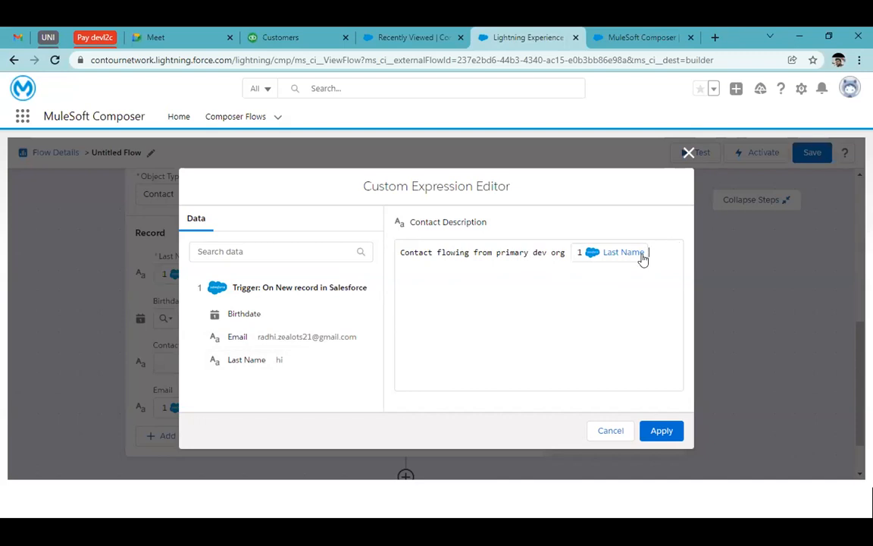
pyautogui.press('BackSpace')
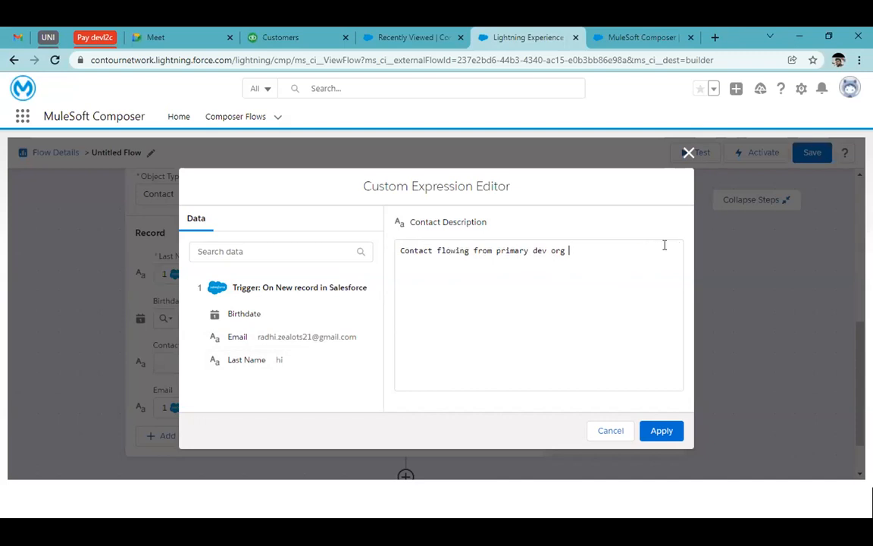
pyautogui.click(400, 250)
pyautogui.click(265, 360)
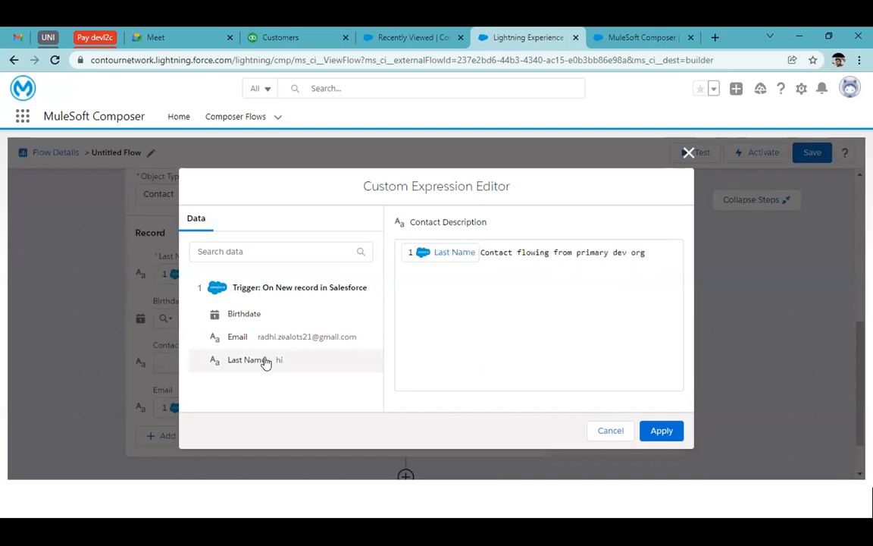
# Step: Append "to the secodary" to the Contact Description expression and apply it to the field
pyautogui.click(664, 253)
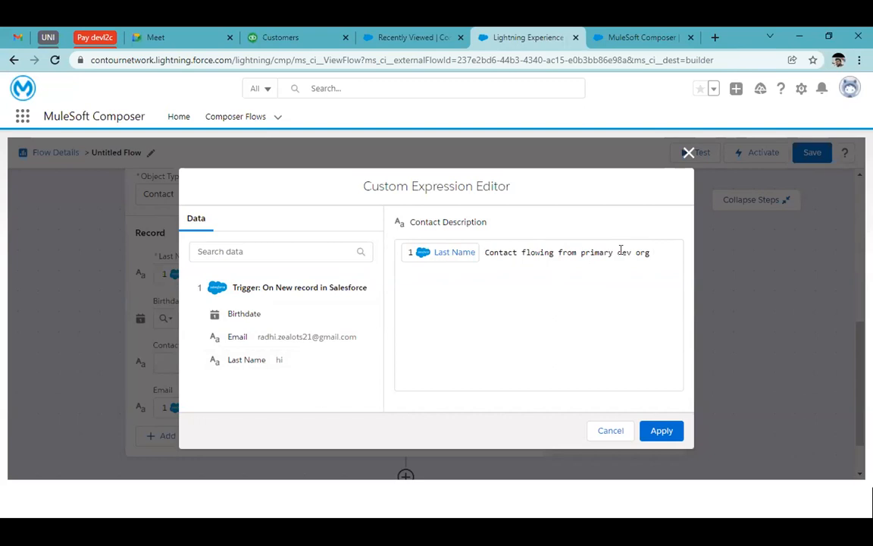
pyautogui.write('to the secodary')
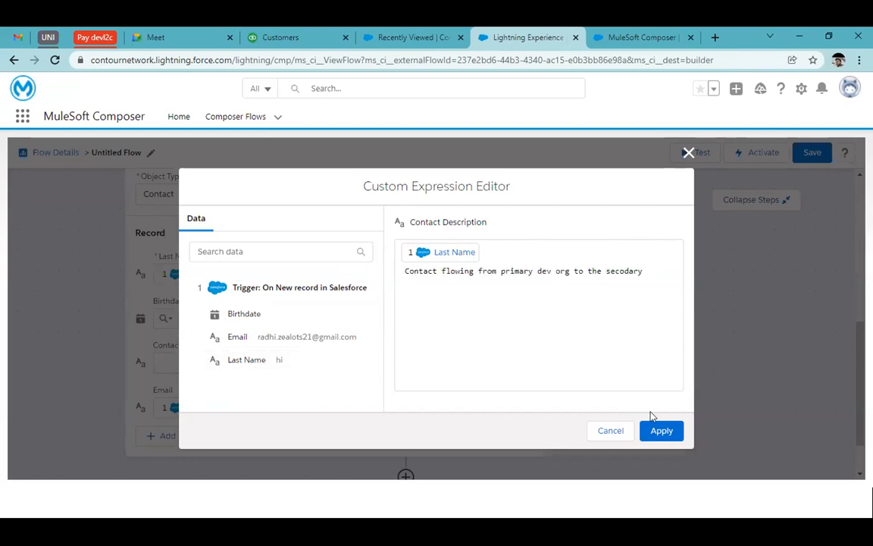
pyautogui.click(656, 430)
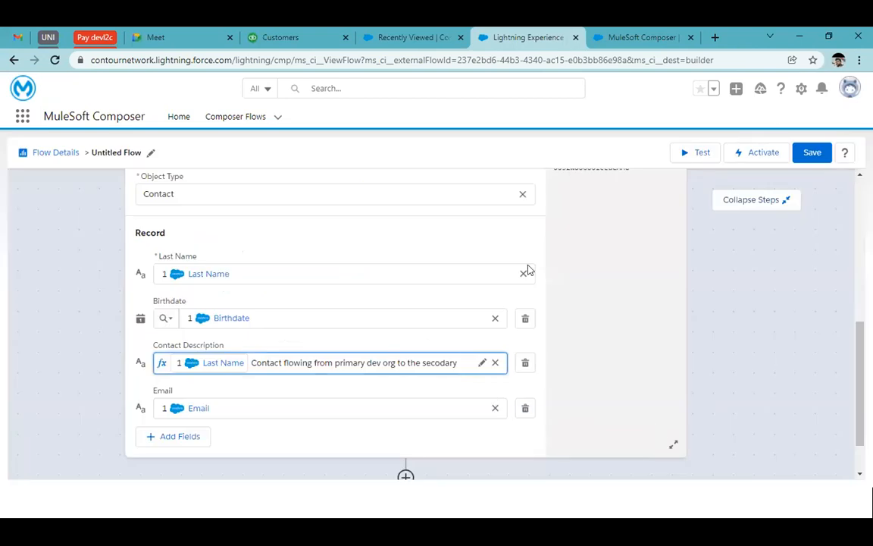
# Step: Review the trigger's settings, the action's settings and the mapped record fields across the whole flow
pyautogui.scroll(3, 528, 271)
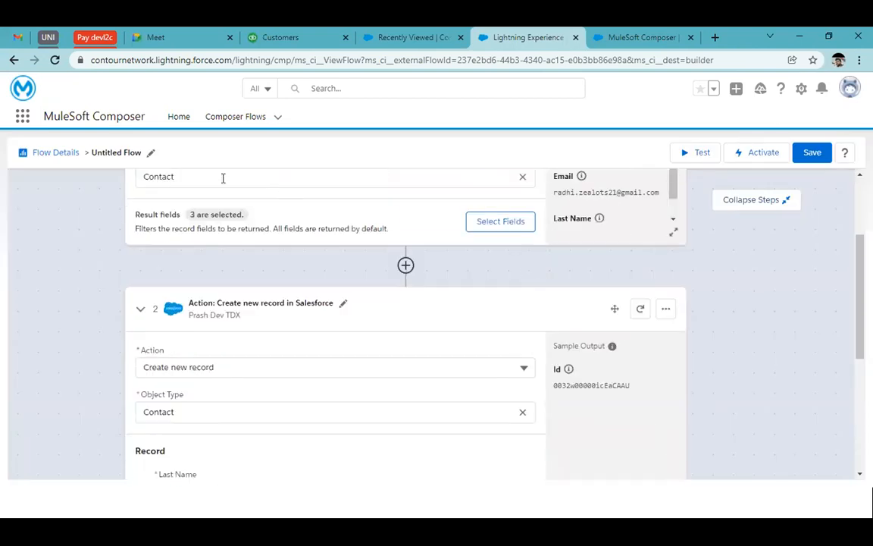
pyautogui.scroll(2, 223, 179)
pyautogui.scroll(-3, 224, 253)
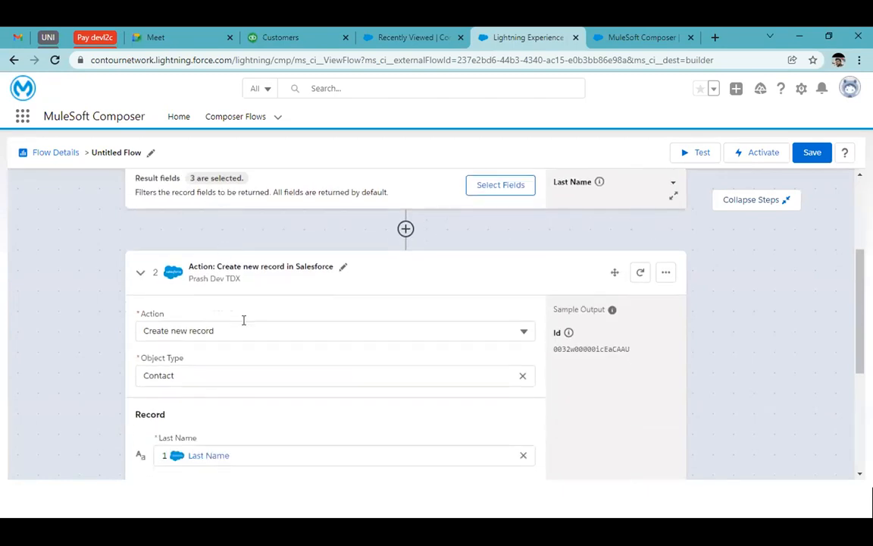
pyautogui.scroll(-3, 243, 320)
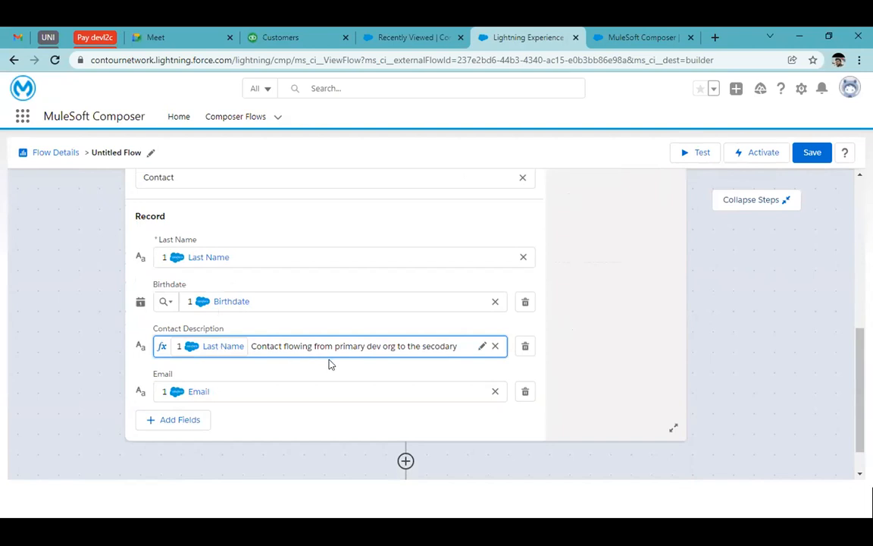
pyautogui.scroll(-1, 548, 396)
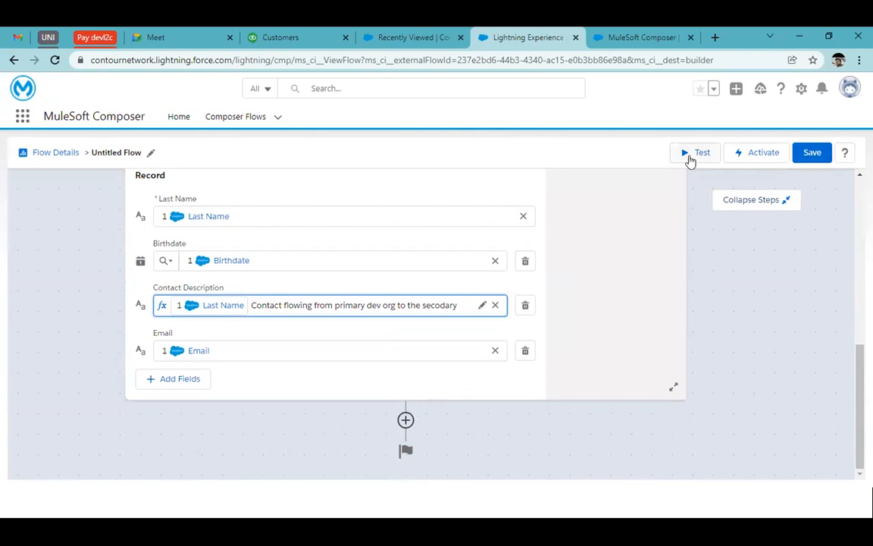
pyautogui.scroll(10, 608, 318)
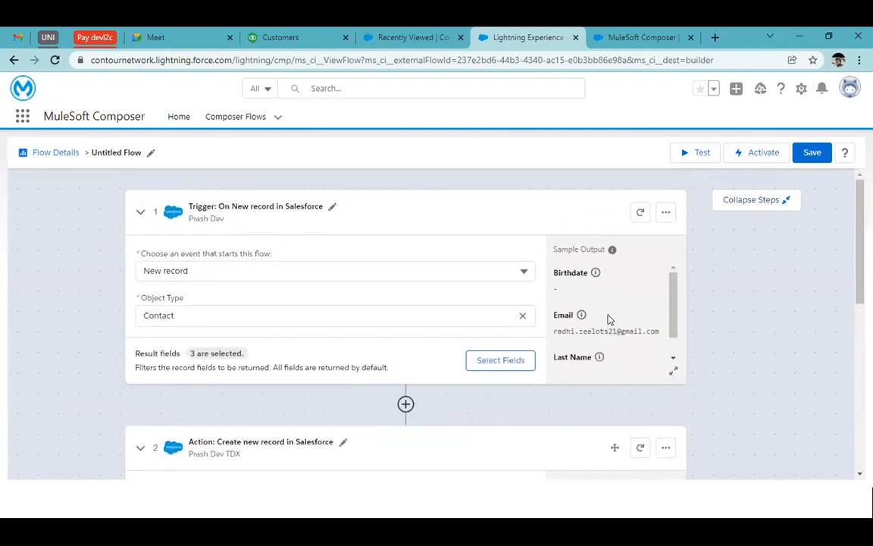
pyautogui.scroll(-3, 608, 318)
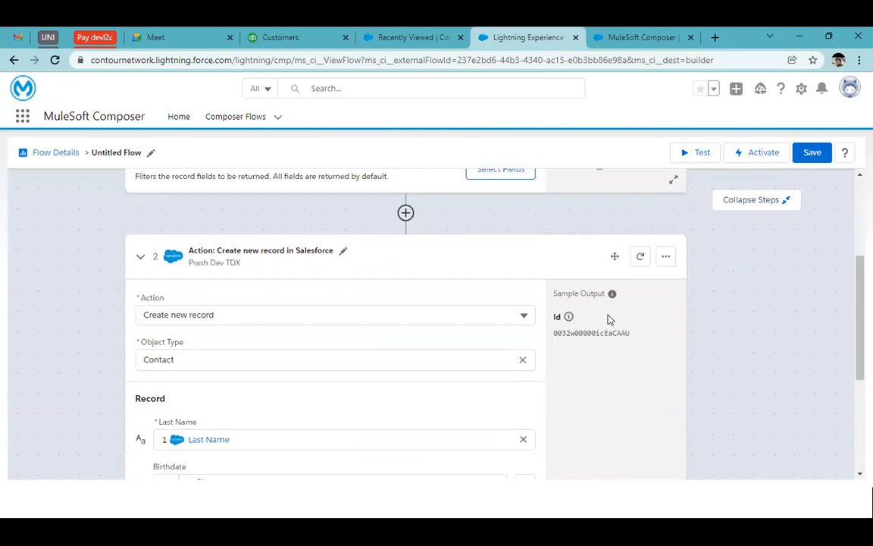
pyautogui.scroll(1, 485, 286)
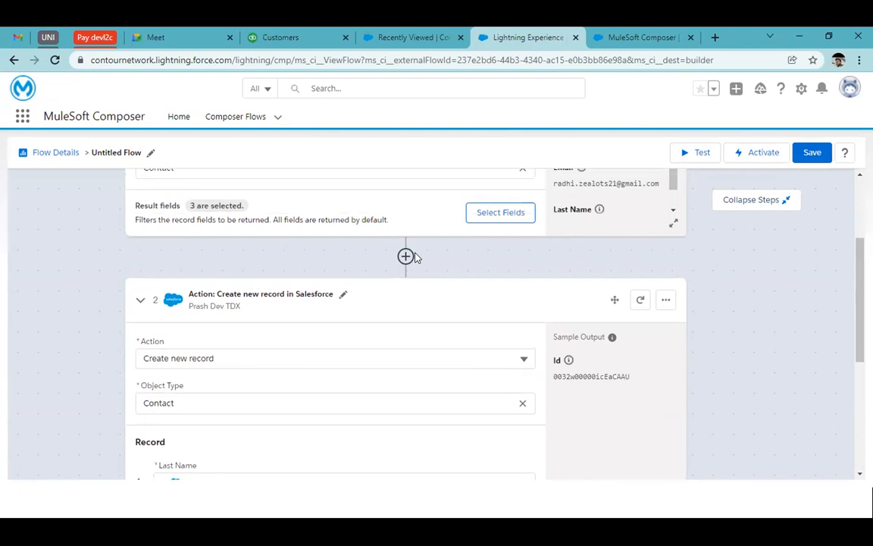
# Step: Start a test run of the flow, naming the flow "Demo 1"
pyautogui.click(686, 153)
pyautogui.click(465, 313)
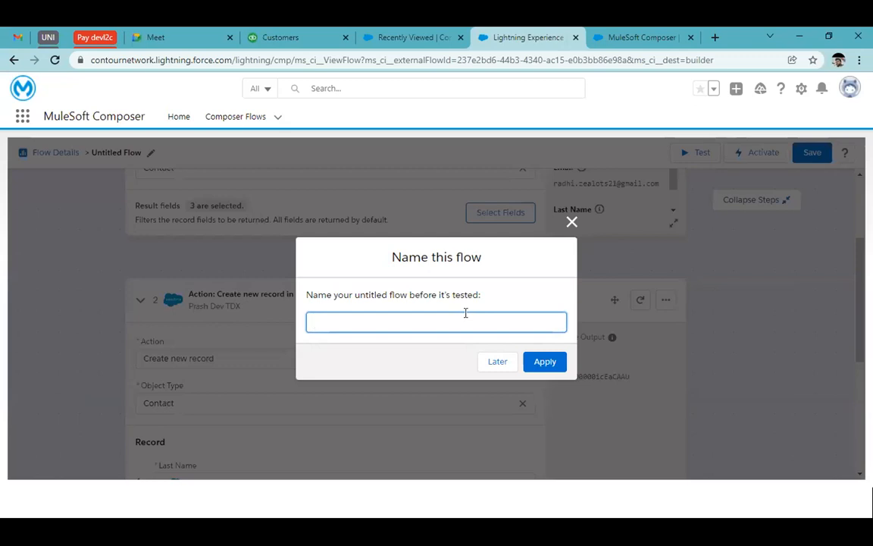
pyautogui.write('Demo 1')
pyautogui.click(553, 363)
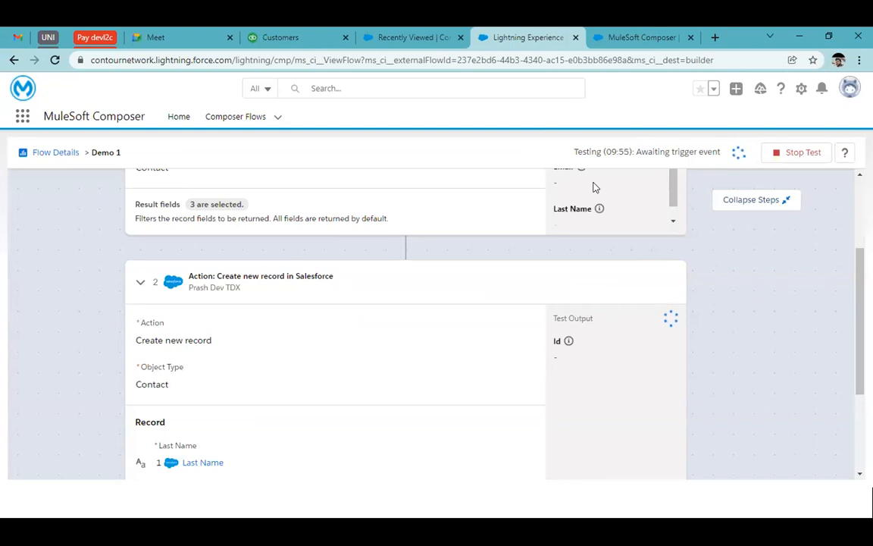
# Step: Stop the running test and activate the Demo 1 flow
pyautogui.scroll(2, 598, 259)
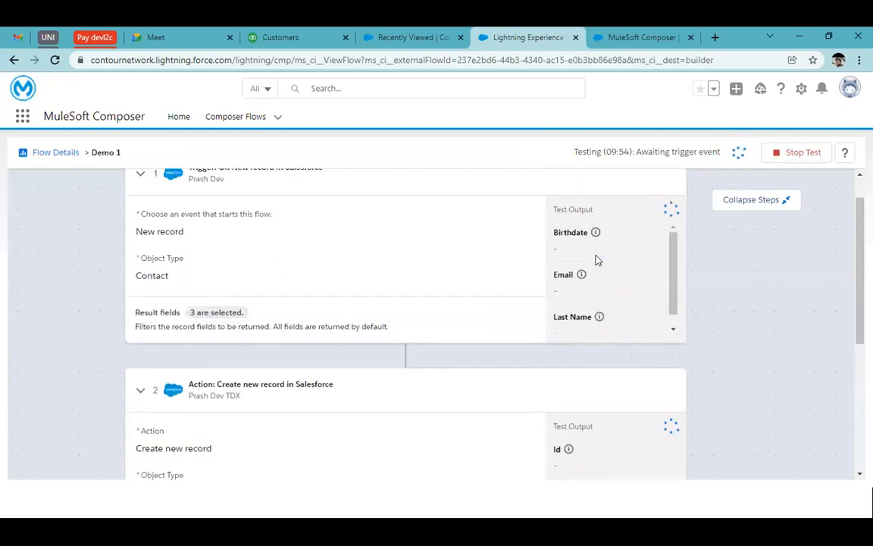
pyautogui.scroll(1, 667, 213)
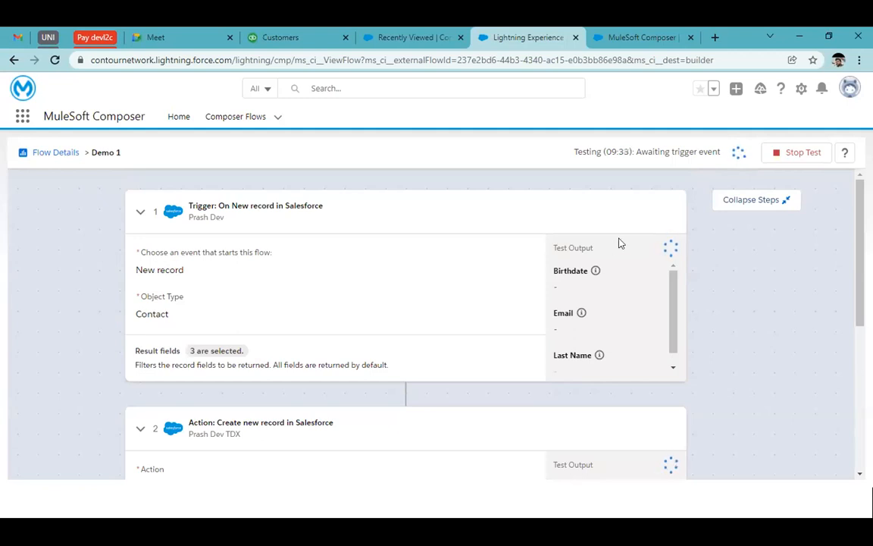
pyautogui.click(792, 159)
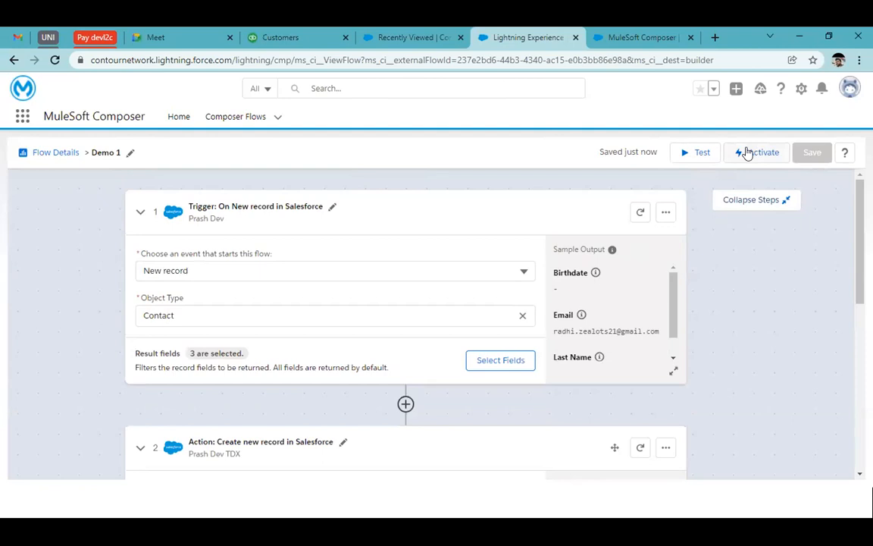
pyautogui.click(747, 154)
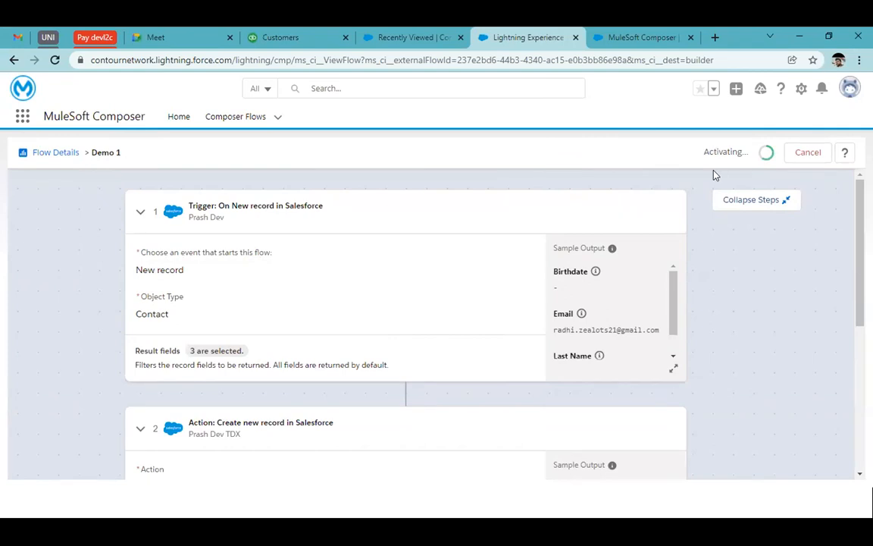
# Step: Collapse the trigger and action steps of the Demo 1 flow
pyautogui.click(778, 202)
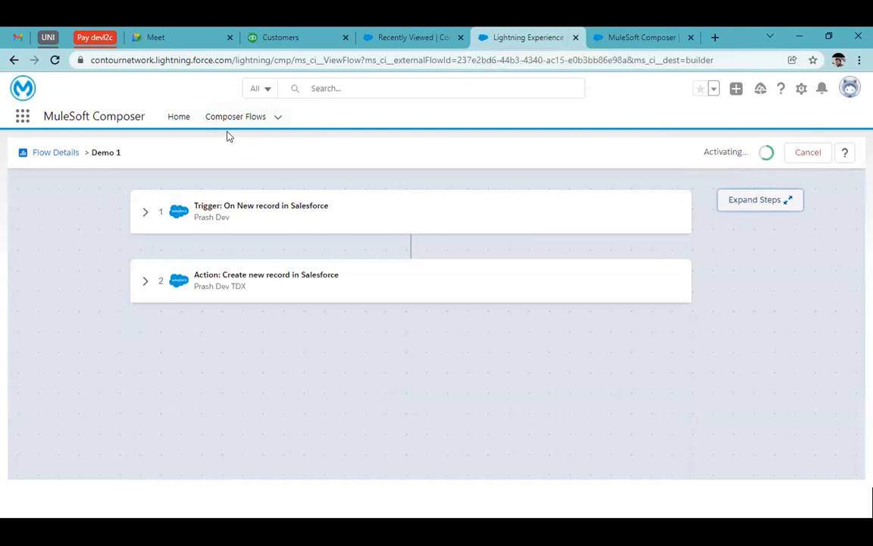
pyautogui.rightClick(248, 121)
pyautogui.click(565, 122)
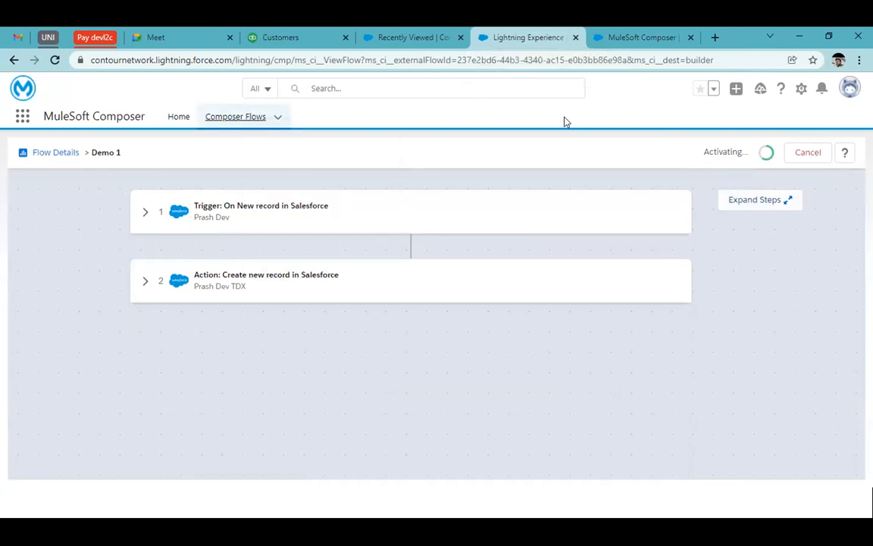
# Step: Open login.salesforce.com in a new browser tab and log in to the developer org with the saved username and password
pyautogui.write('login')
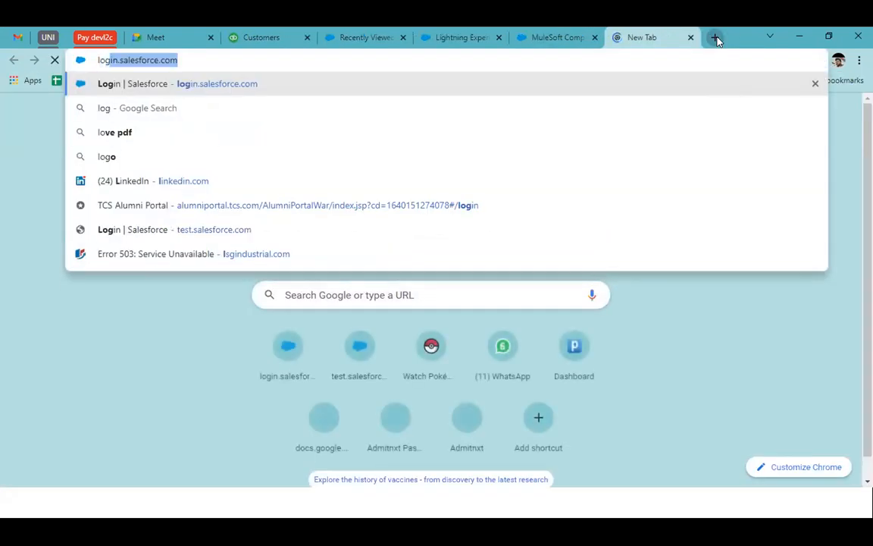
pyautogui.press('Return')
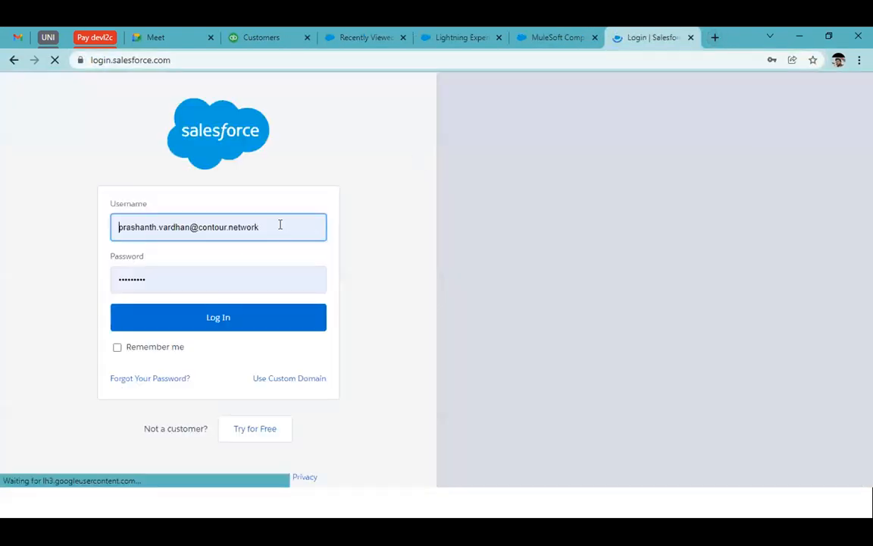
pyautogui.doubleClick(280, 224)
pyautogui.hotkey('ctrl', 'a')
pyautogui.press('BackSpace')
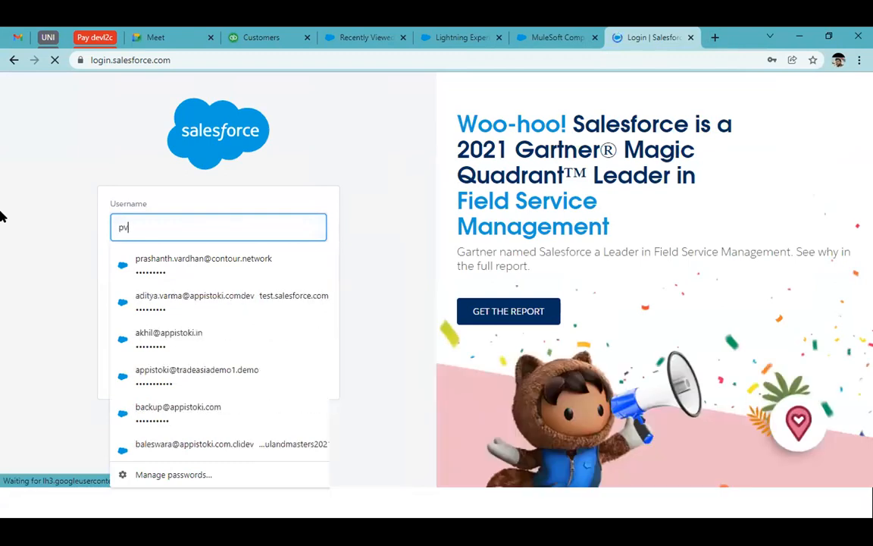
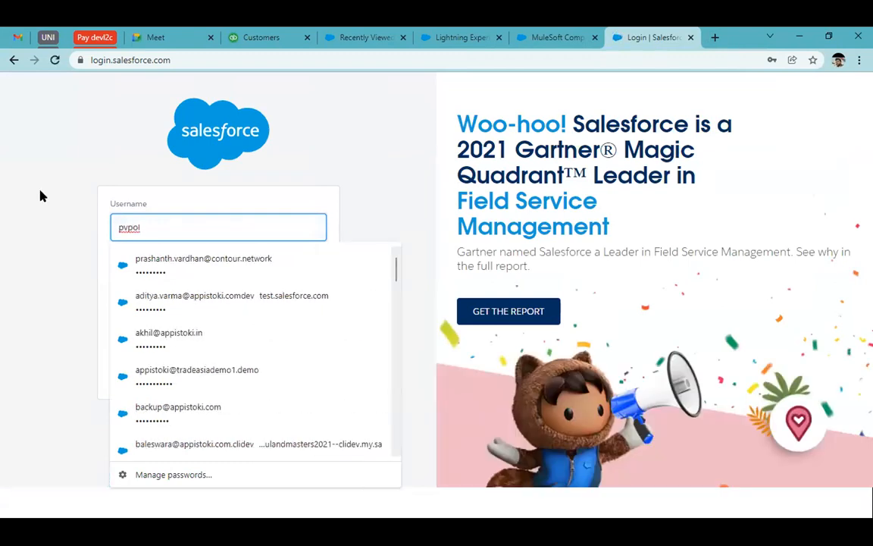
pyautogui.click(204, 407)
pyautogui.click(253, 315)
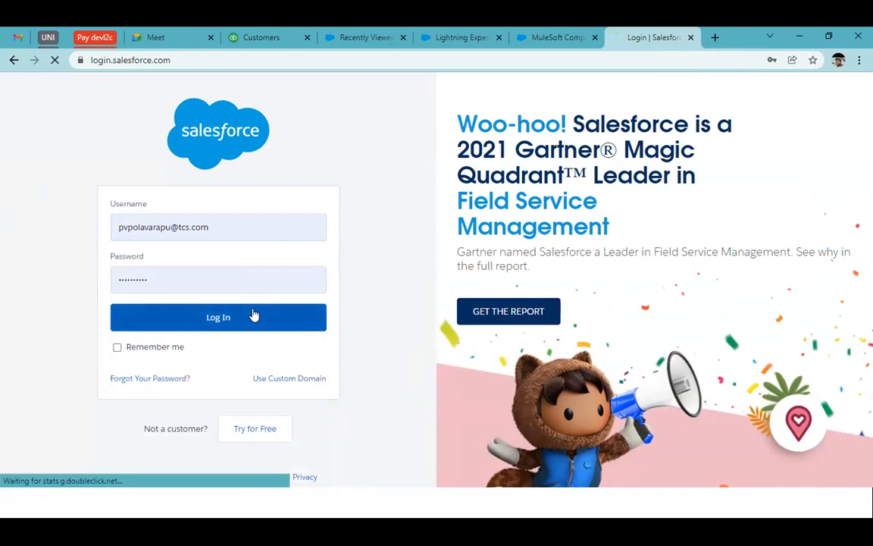
# Step: Return to the Demo 1 flow and open the Composer Flows list in a separate browser tab
pyautogui.click(542, 35)
pyautogui.click(470, 36)
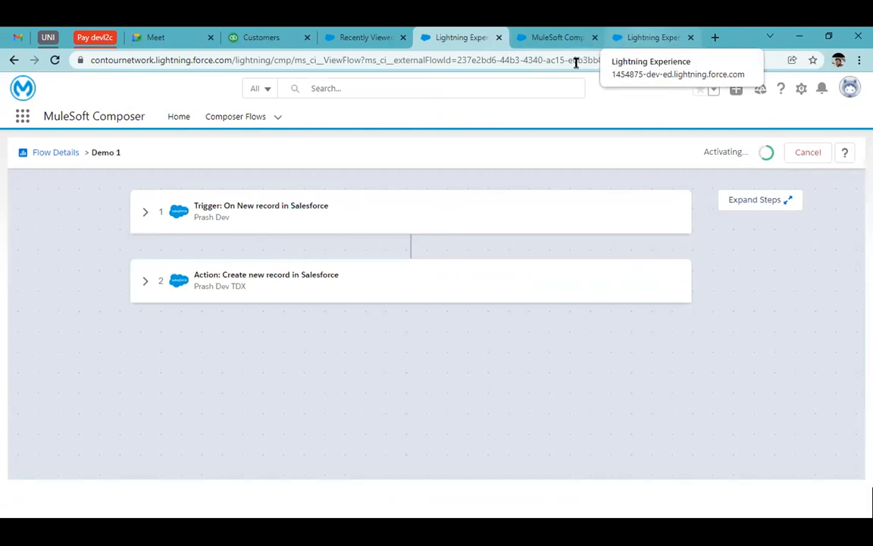
pyautogui.rightClick(235, 124)
pyautogui.click(260, 134)
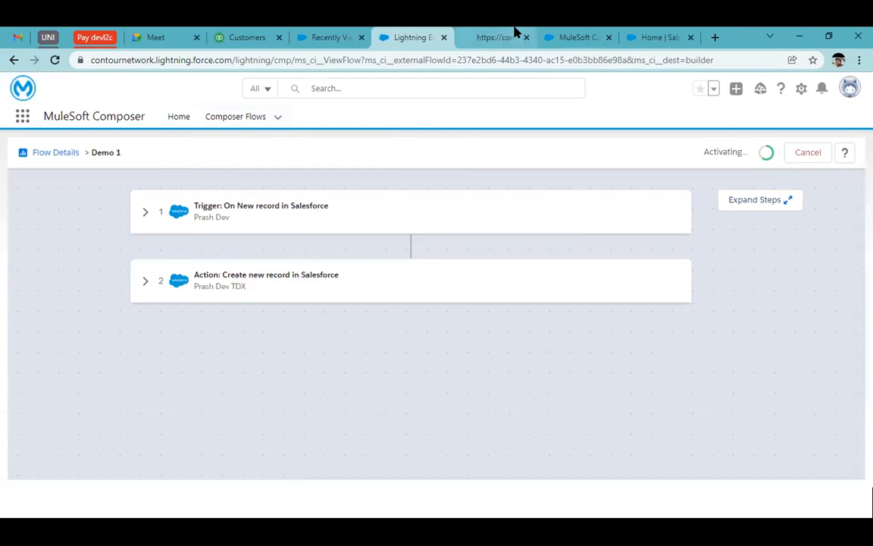
# Step: Open the Test SF to SF flow from the Composer Flows list, and return to the Demo 1 flow's tab
pyautogui.click(510, 35)
pyautogui.click(412, 34)
pyautogui.click(487, 35)
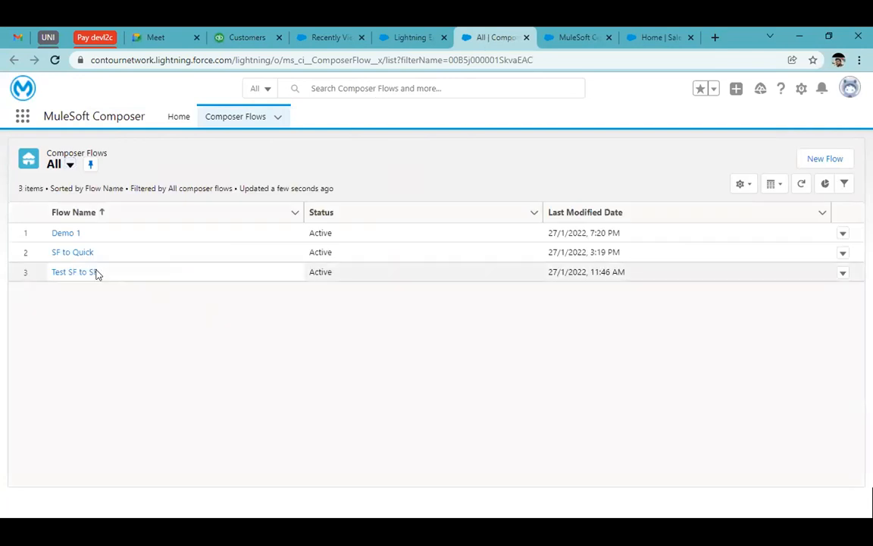
pyautogui.click(89, 273)
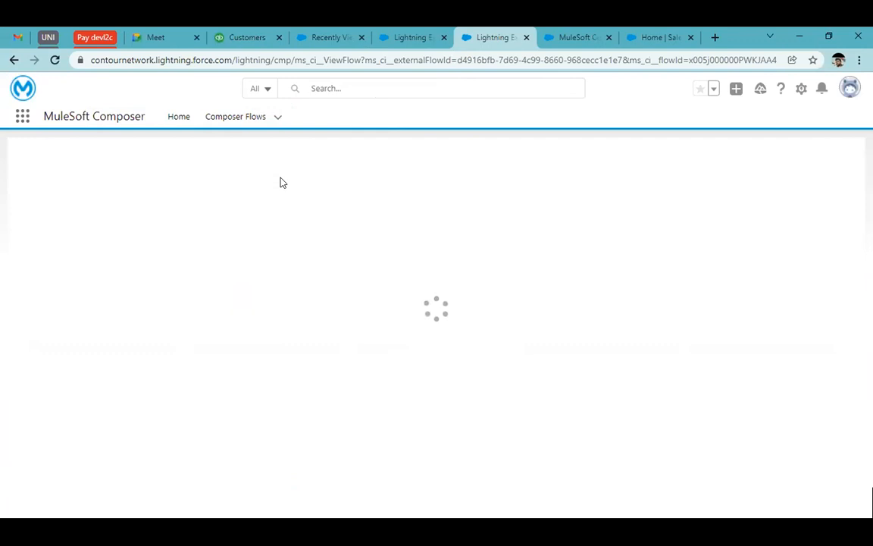
pyautogui.click(438, 34)
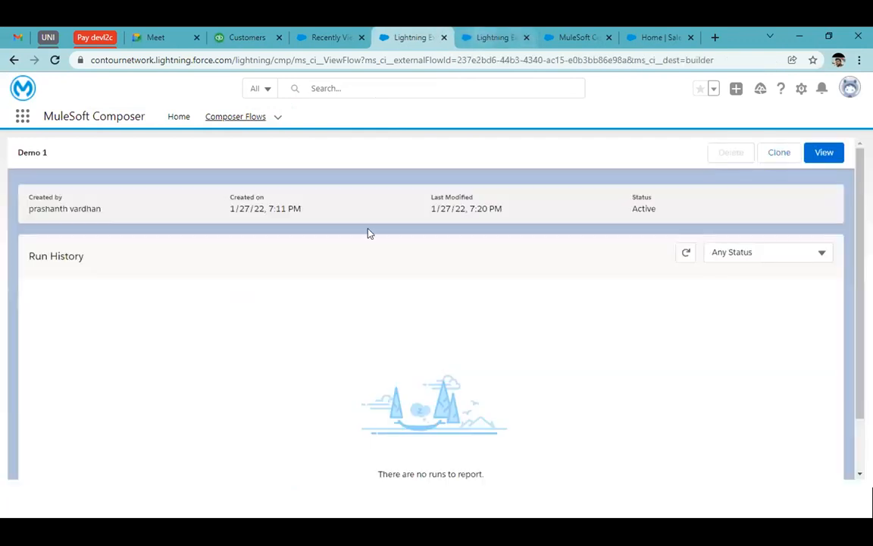
# Step: Switch to the developer org, open its Sales app and show the Contacts list
pyautogui.click(661, 34)
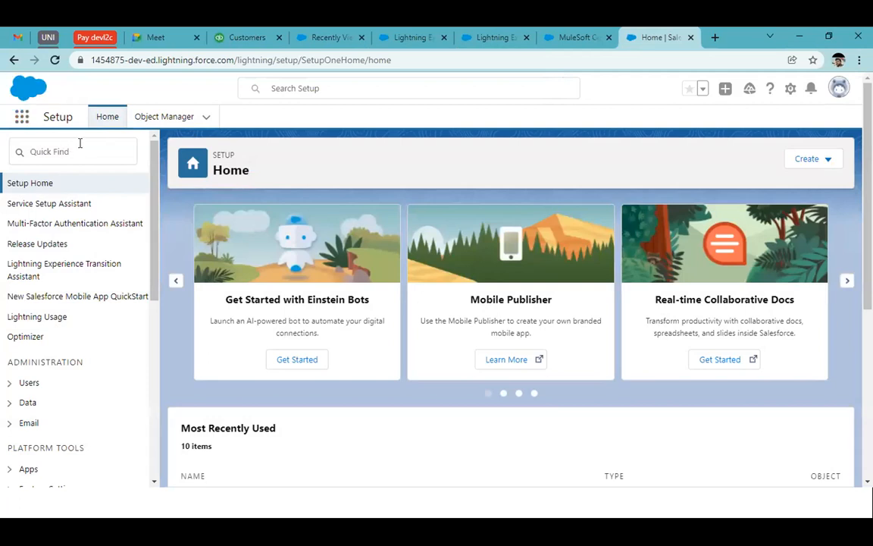
pyautogui.write('sa')
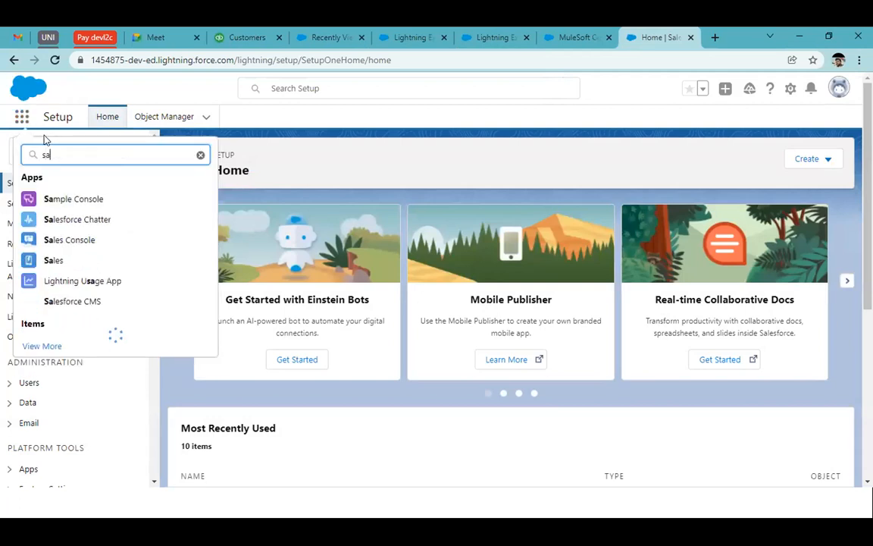
pyautogui.write('le')
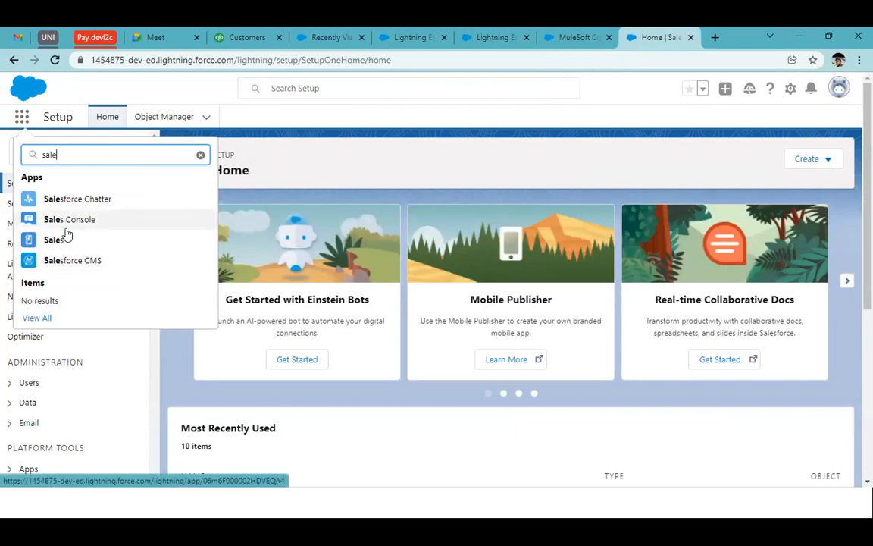
pyautogui.click(60, 240)
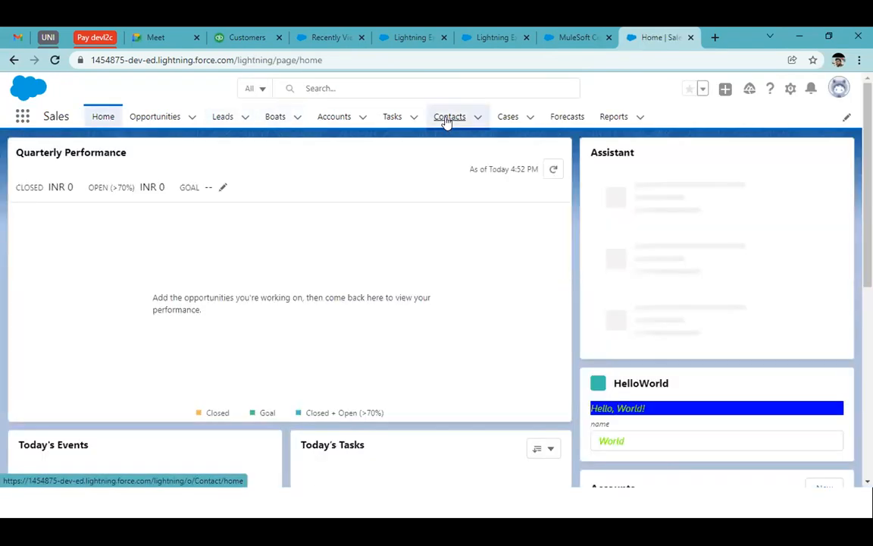
pyautogui.click(448, 119)
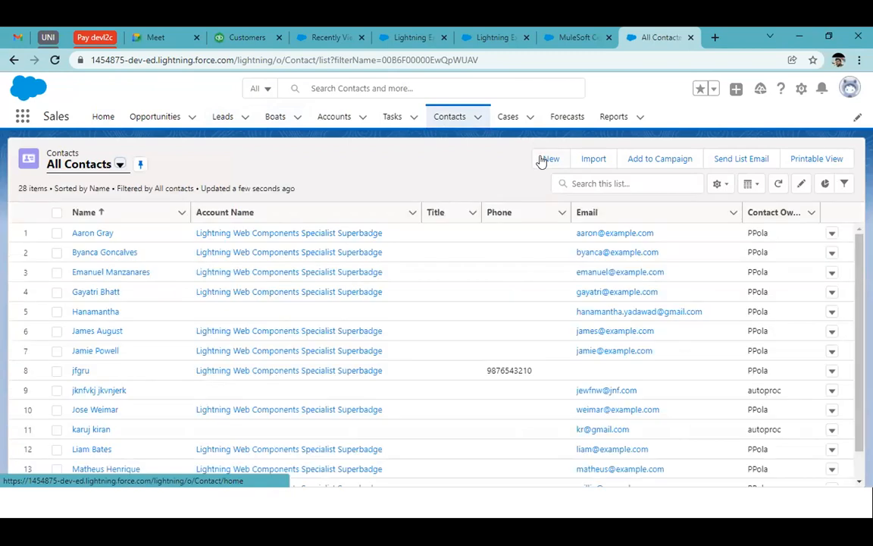
# Step: Start a new contact and fill in the first name, last name and phone number with saved details
pyautogui.click(542, 161)
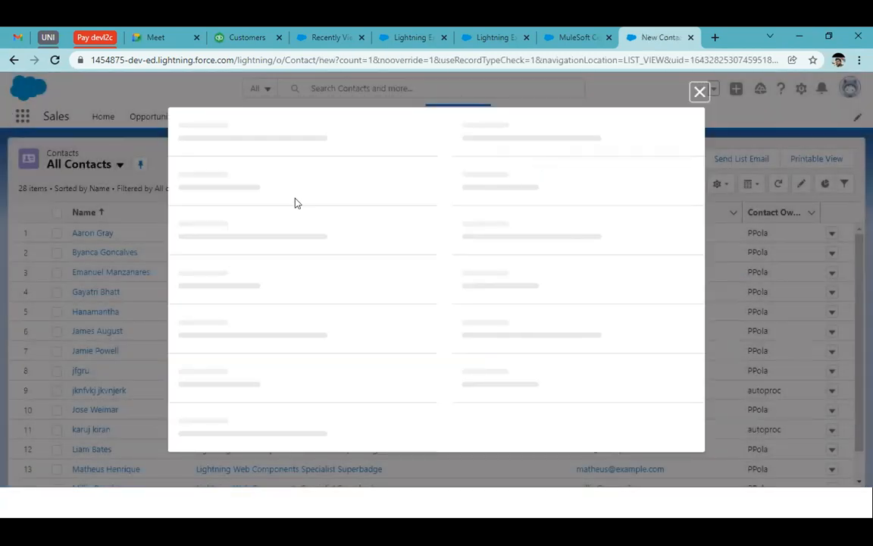
pyautogui.click(210, 320)
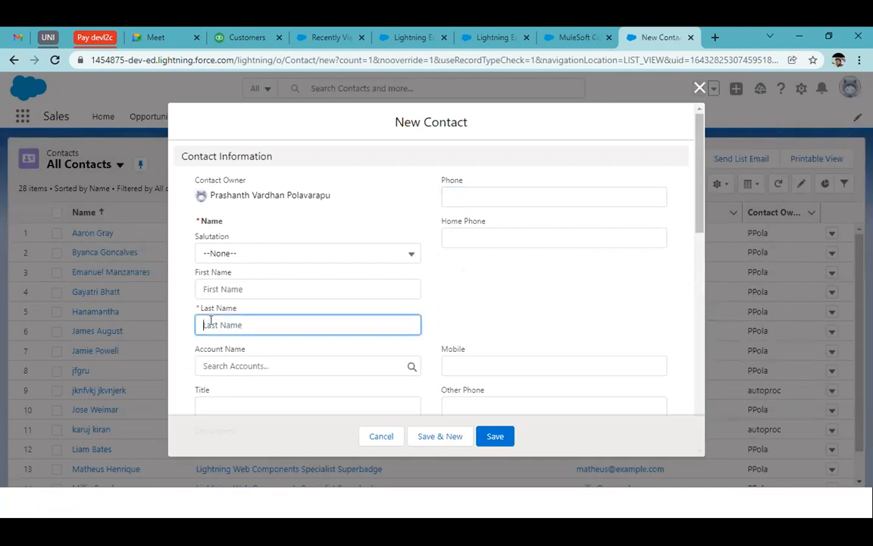
pyautogui.click(261, 162)
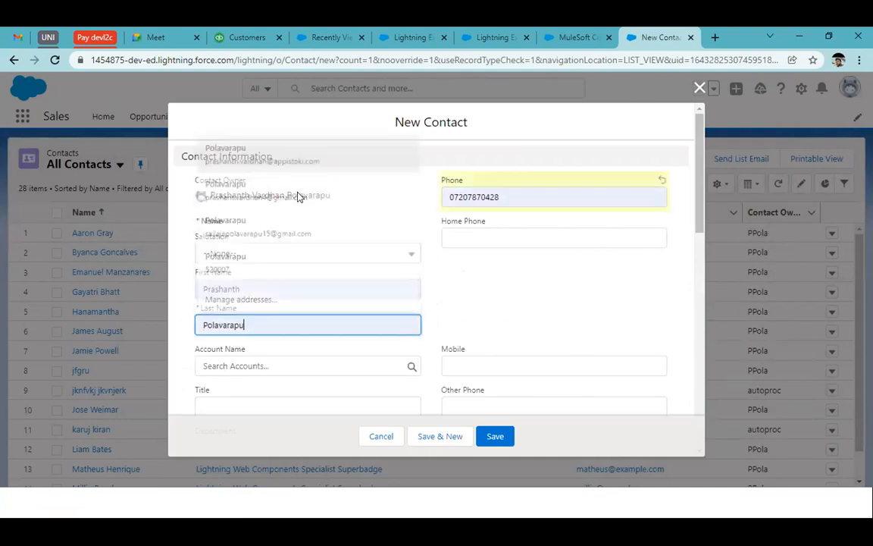
# Step: Fill in the new contact's e-mail and mobile number with saved details
pyautogui.scroll(-1, 481, 332)
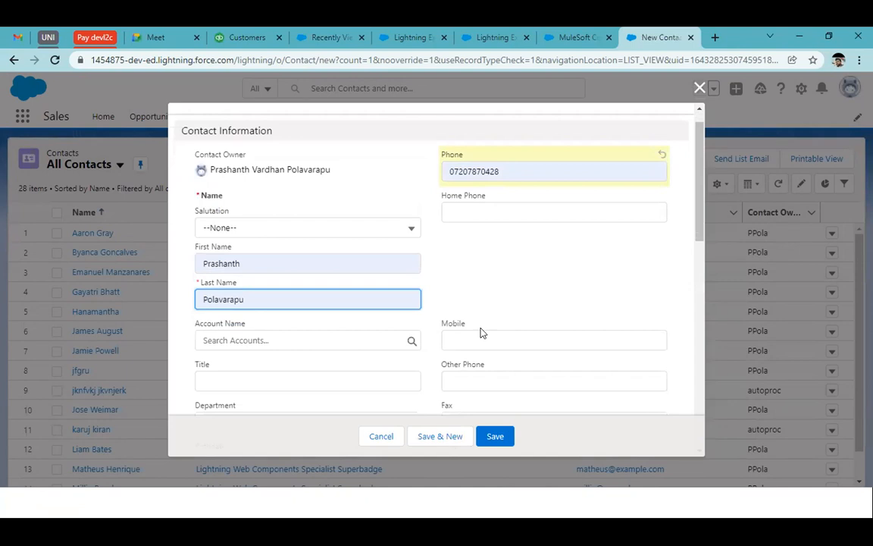
pyautogui.scroll(-3, 487, 279)
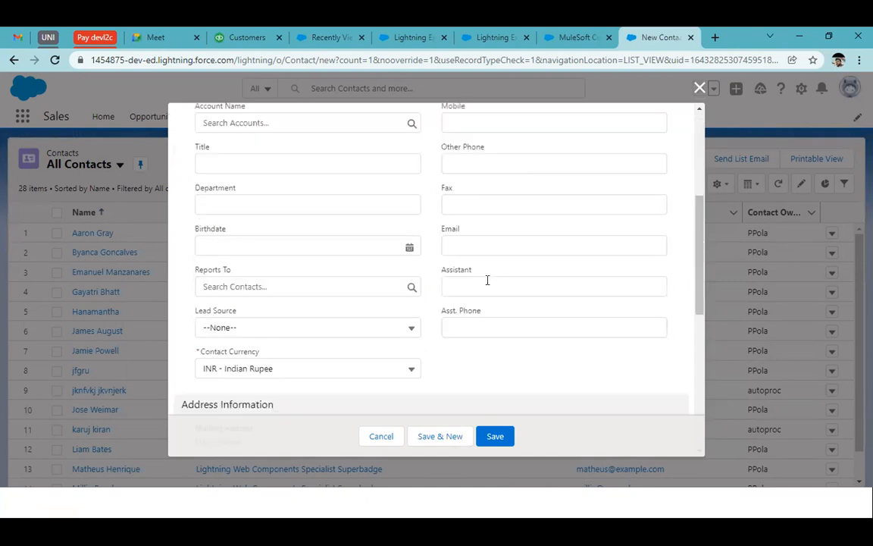
pyautogui.scroll(-1, 424, 303)
pyautogui.click(470, 187)
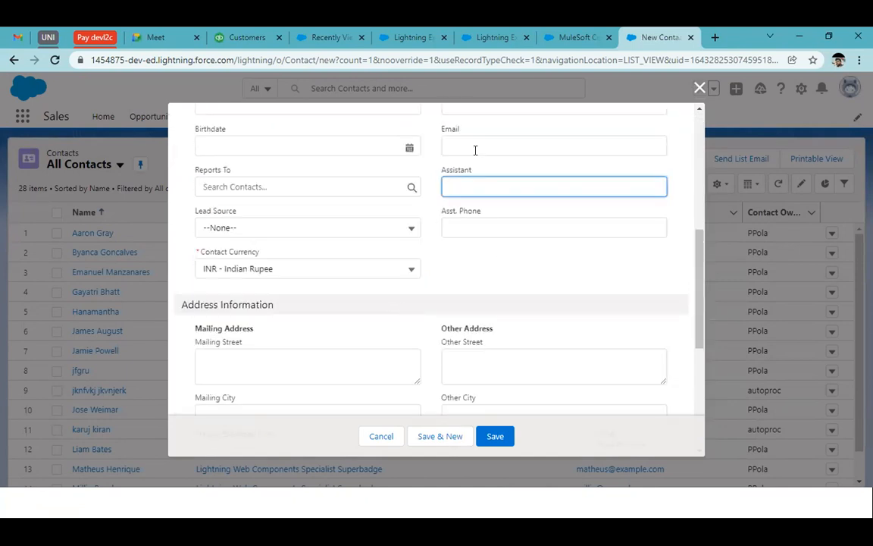
pyautogui.click(475, 149)
pyautogui.click(474, 174)
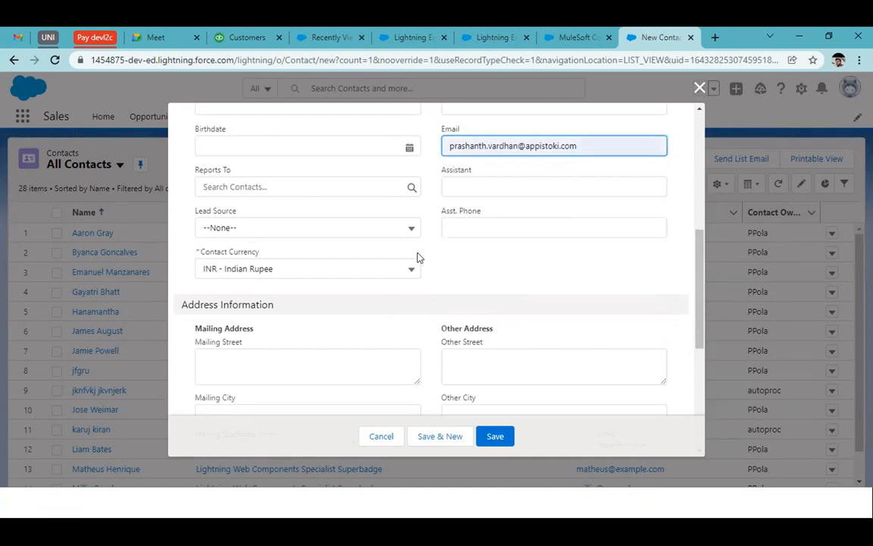
# Step: Save the new contact, allowing it as a possible duplicate
pyautogui.scroll(-1, 418, 258)
pyautogui.scroll(-1, 417, 258)
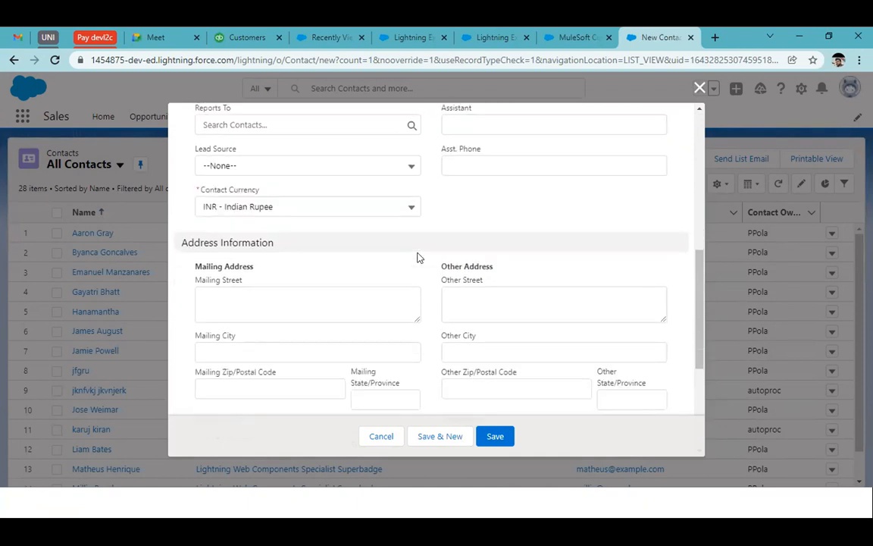
pyautogui.scroll(5, 417, 259)
pyautogui.click(495, 436)
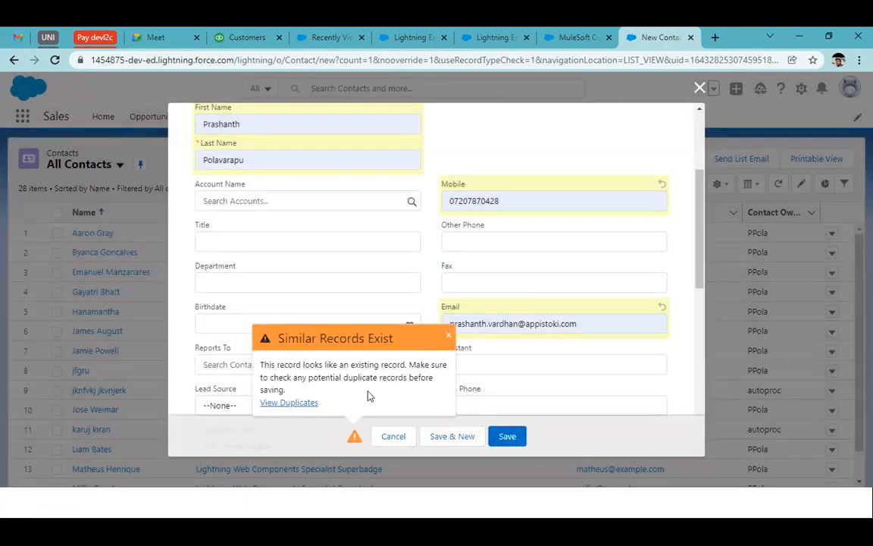
pyautogui.click(503, 435)
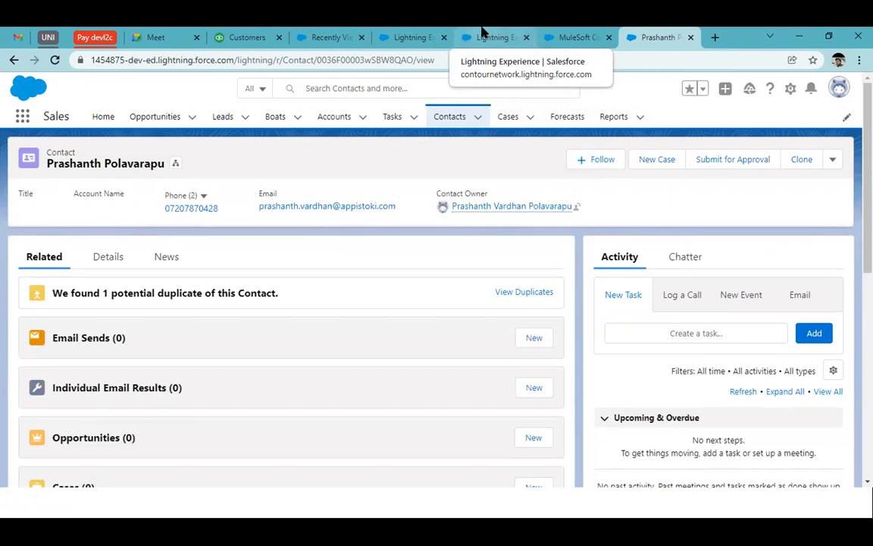
# Step: Check Demo 1's run history and examine the error of the most recent failed run of Test SF to SF
pyautogui.click(482, 37)
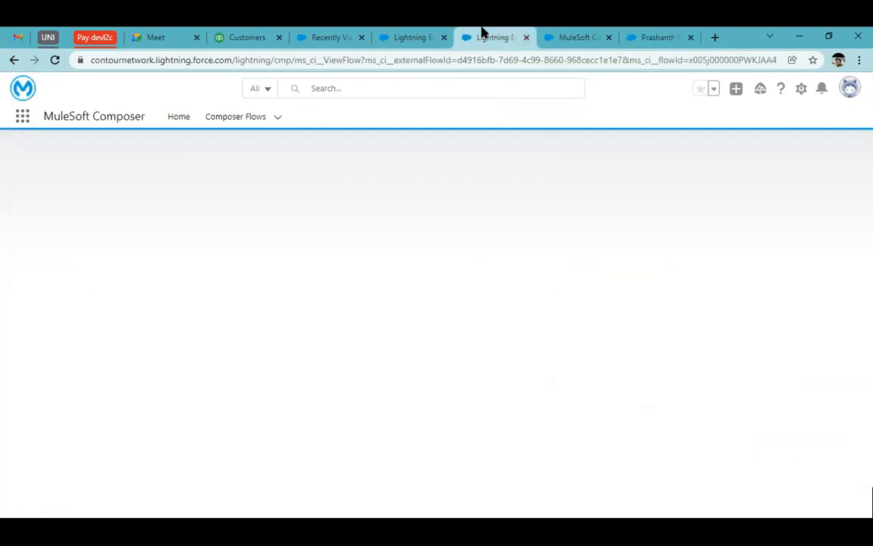
pyautogui.click(416, 31)
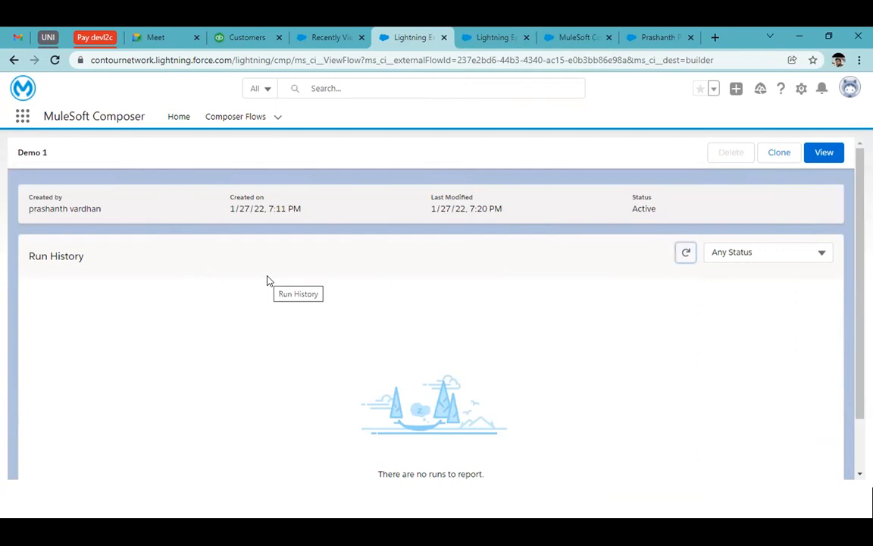
pyautogui.click(496, 33)
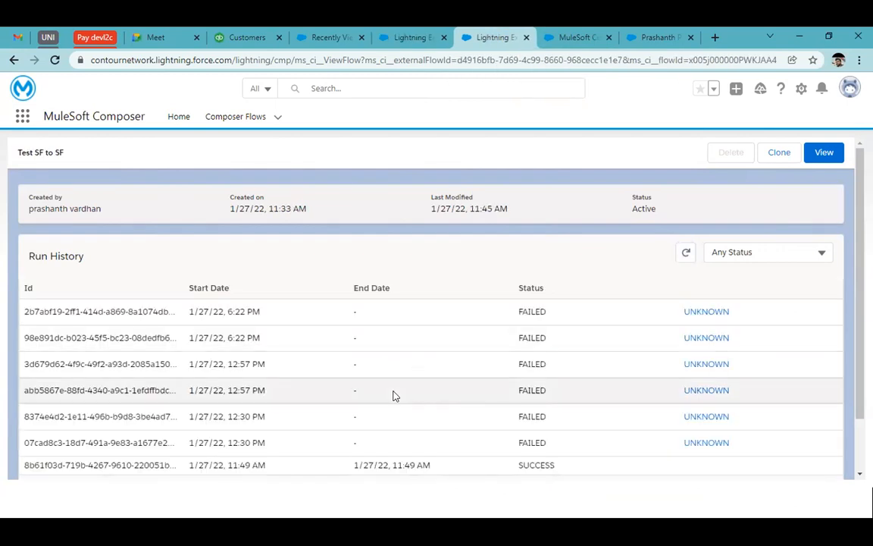
pyautogui.scroll(-1, 393, 396)
pyautogui.scroll(1, 229, 323)
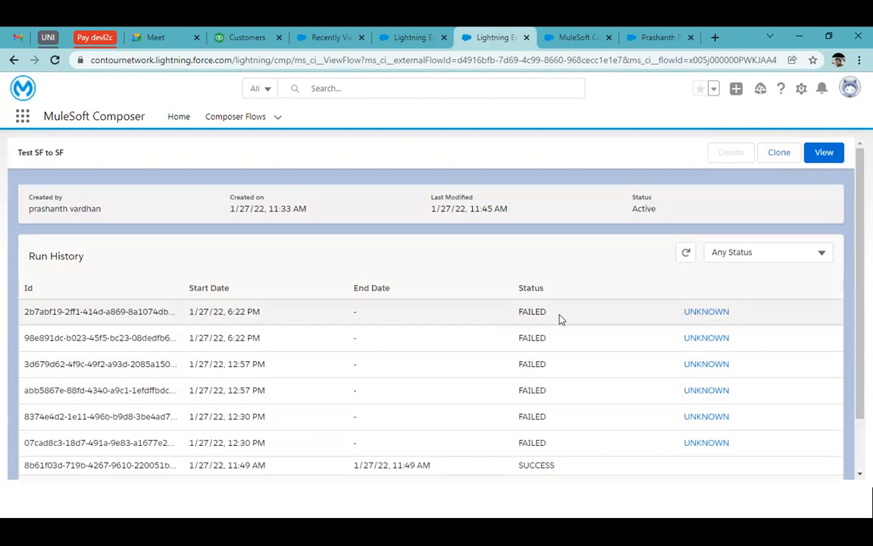
pyautogui.click(706, 311)
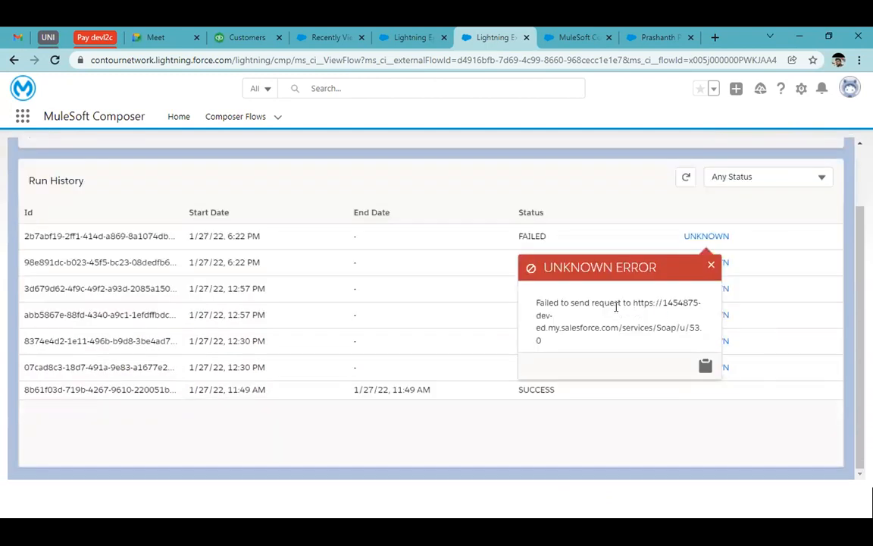
pyautogui.moveTo(547, 300); pyautogui.dragTo(629, 326)
pyautogui.click(629, 327)
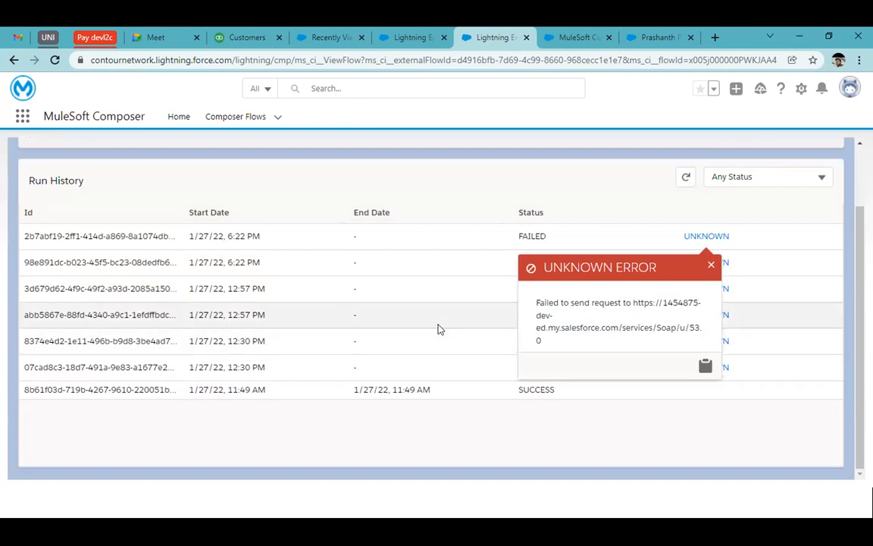
pyautogui.scroll(2, 437, 329)
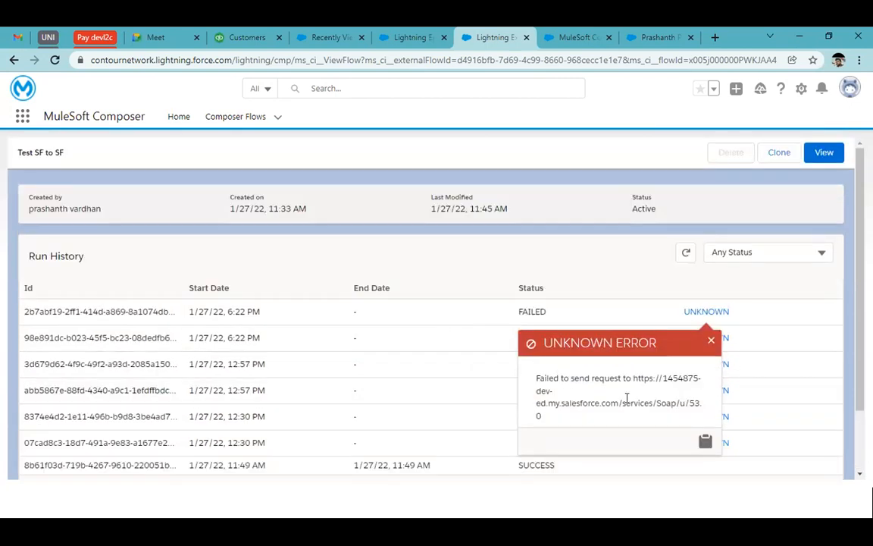
# Step: Refresh the run histories of the Test SF to SF and Demo 1 flows
pyautogui.click(684, 255)
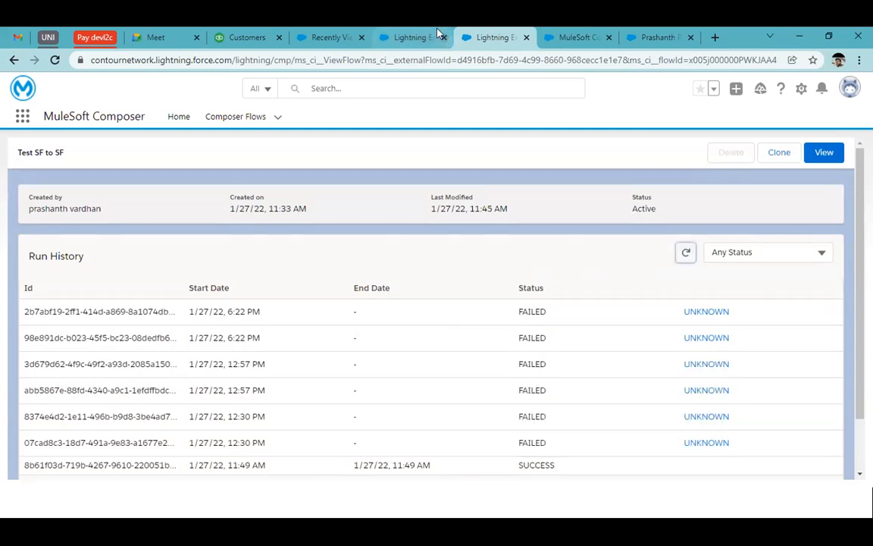
pyautogui.click(404, 35)
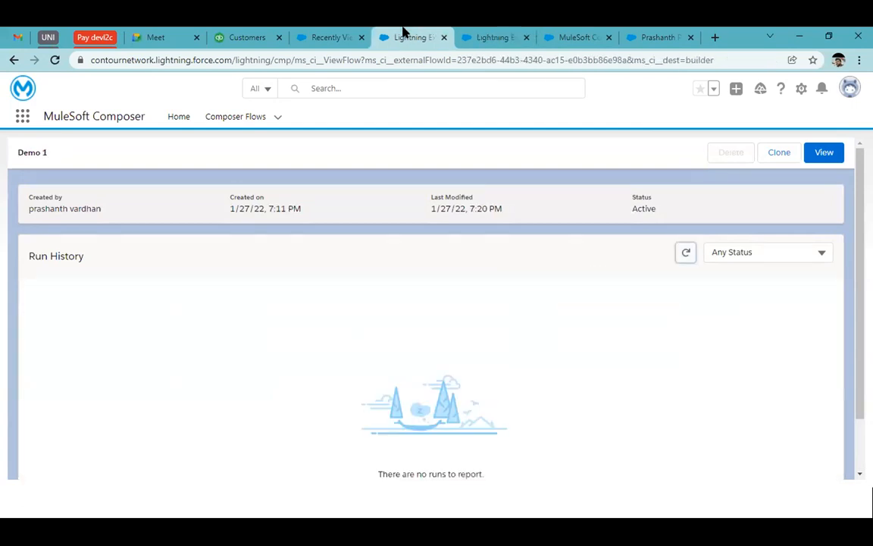
pyautogui.click(686, 258)
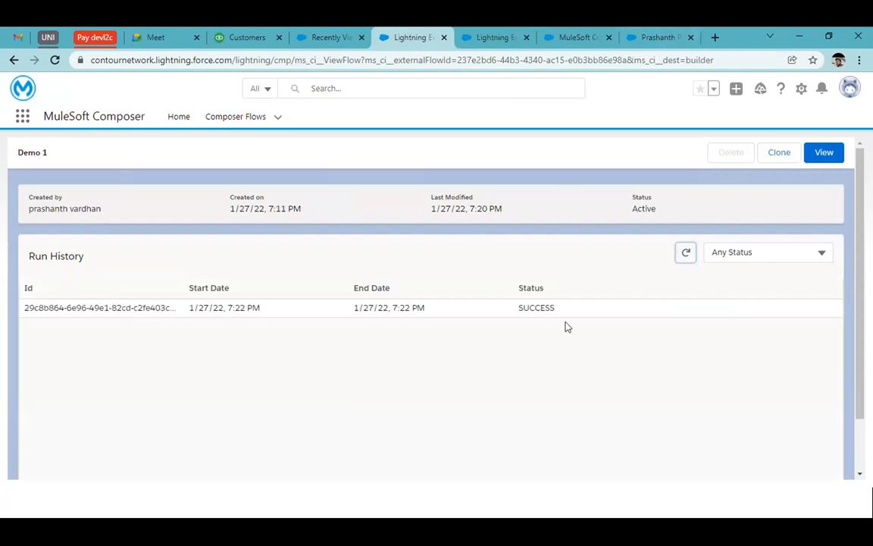
# Step: Switch to the target org's Contacts and show the All Contacts list view
pyautogui.click(333, 35)
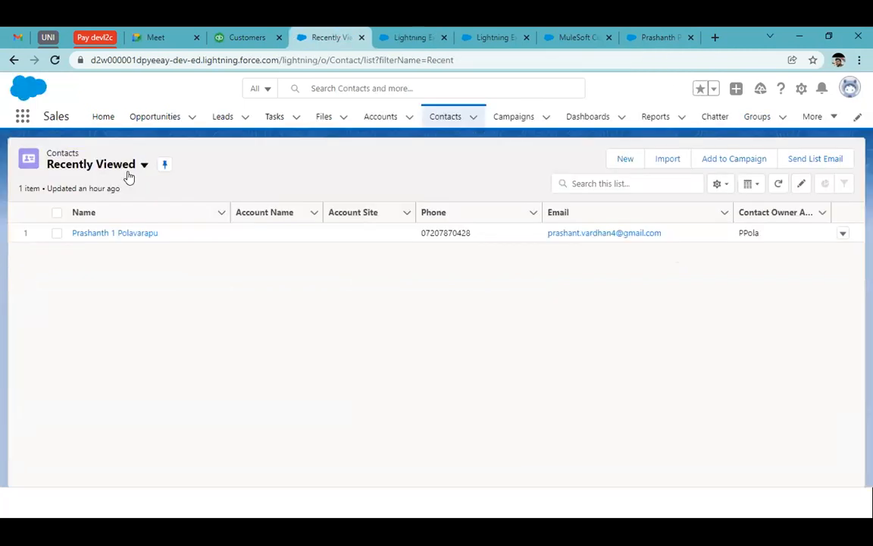
pyautogui.click(438, 121)
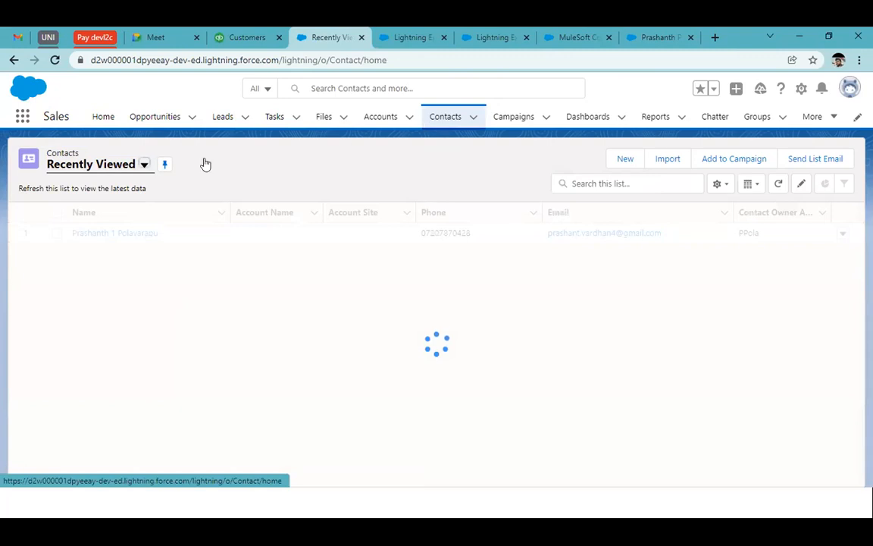
pyautogui.click(129, 166)
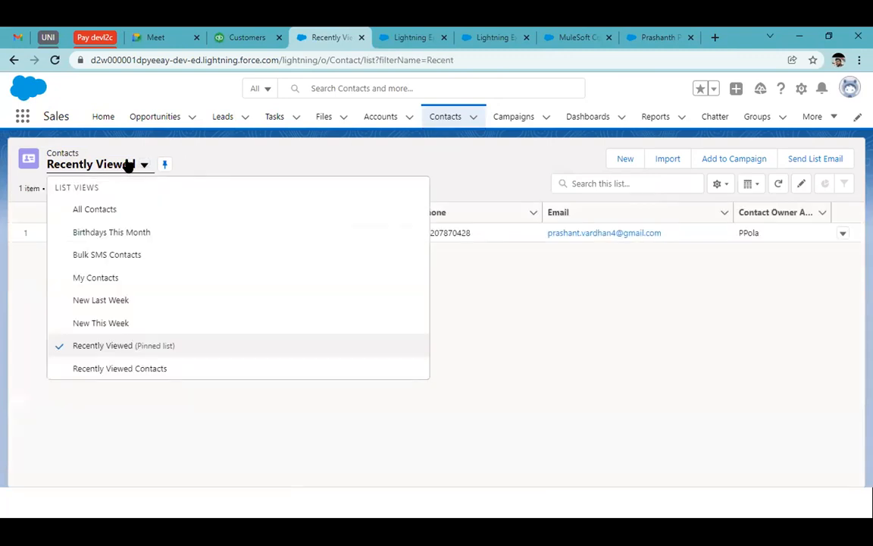
pyautogui.click(107, 208)
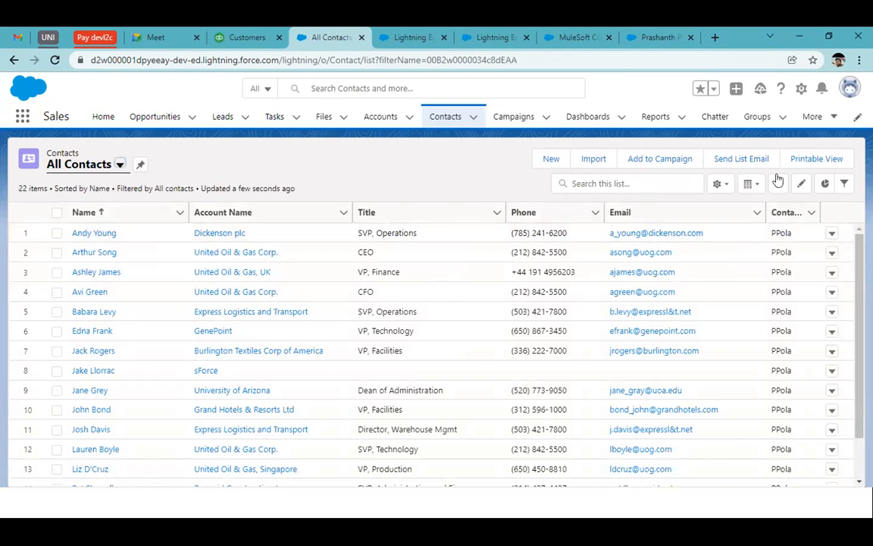
pyautogui.click(843, 185)
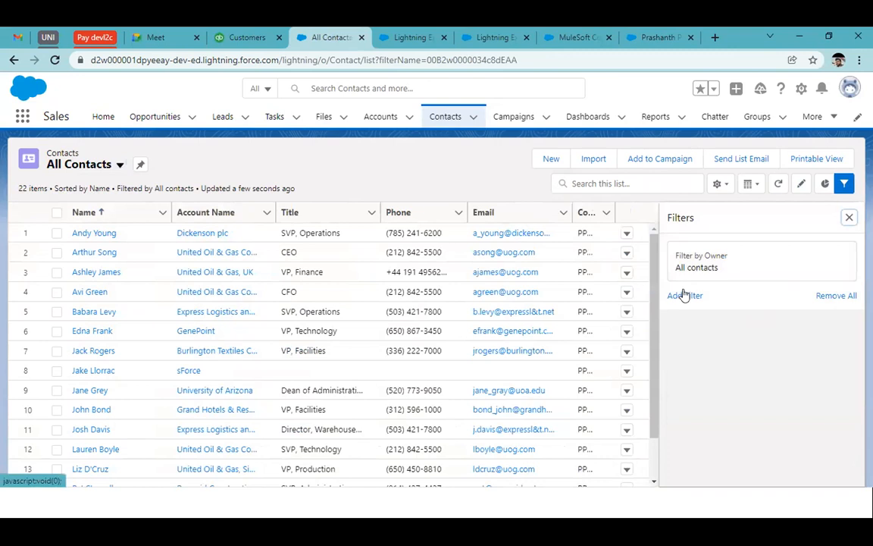
pyautogui.click(684, 295)
pyautogui.click(489, 261)
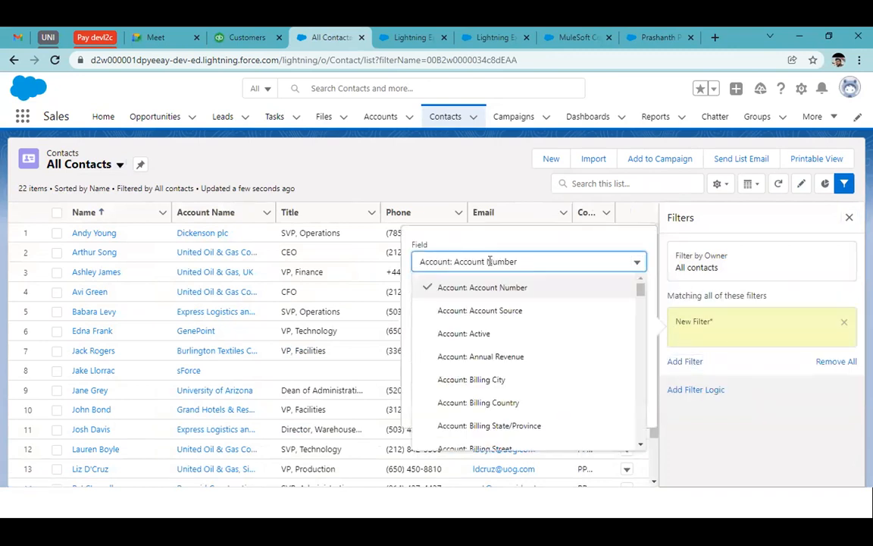
pyautogui.scroll(-15, 491, 391)
pyautogui.scroll(-3, 494, 392)
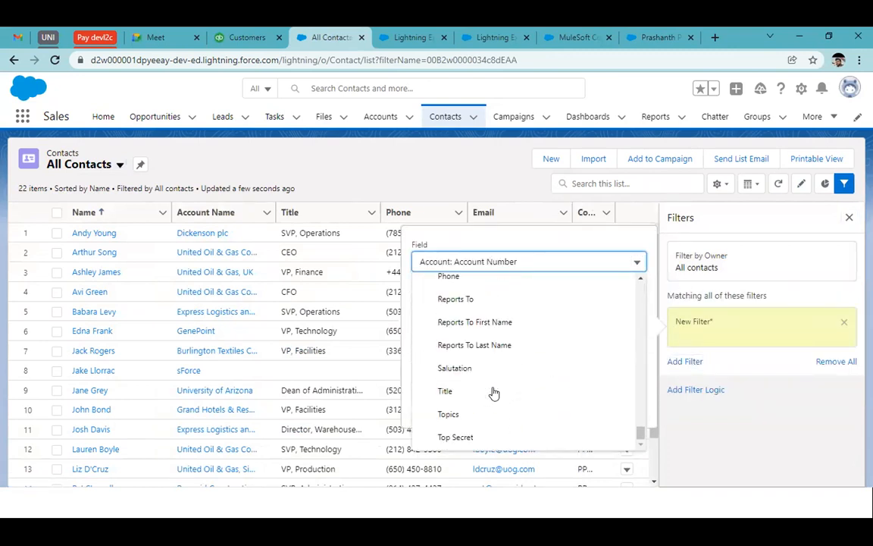
pyautogui.scroll(8, 493, 392)
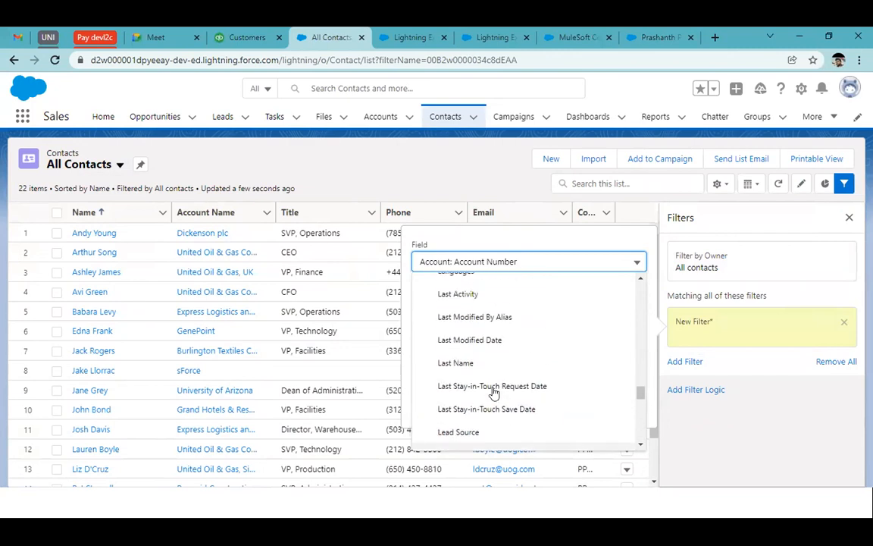
pyautogui.scroll(4, 493, 392)
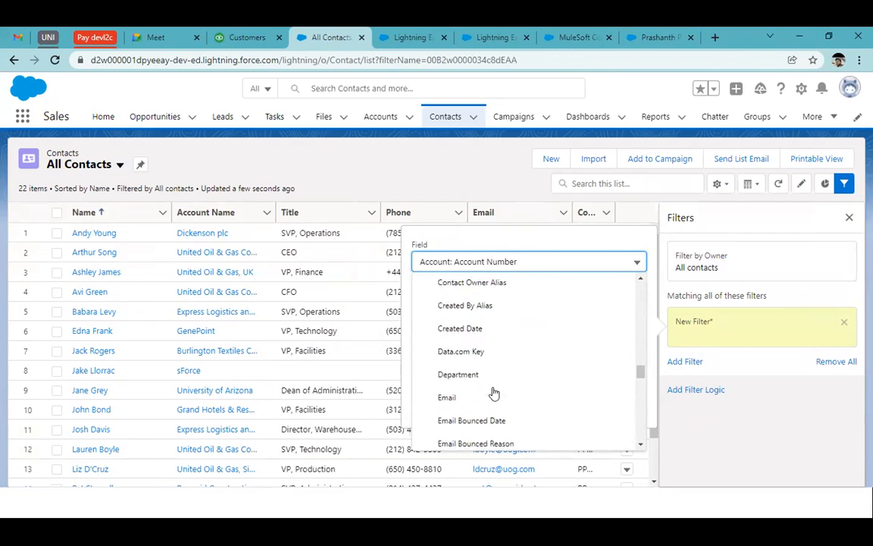
pyautogui.click(457, 170)
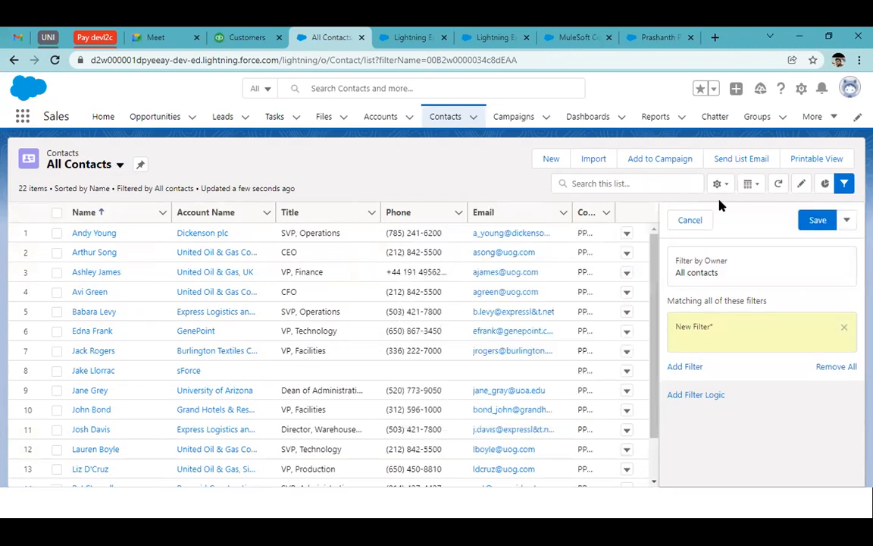
pyautogui.click(690, 220)
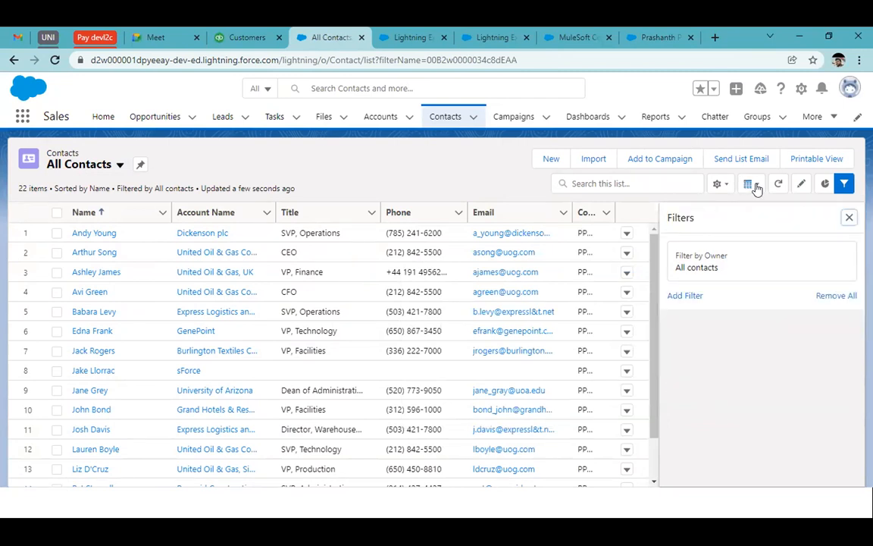
pyautogui.click(849, 217)
# Step: Add the Created Date field to the All Contacts list view and sort the contacts by it, newest first
pyautogui.click(717, 184)
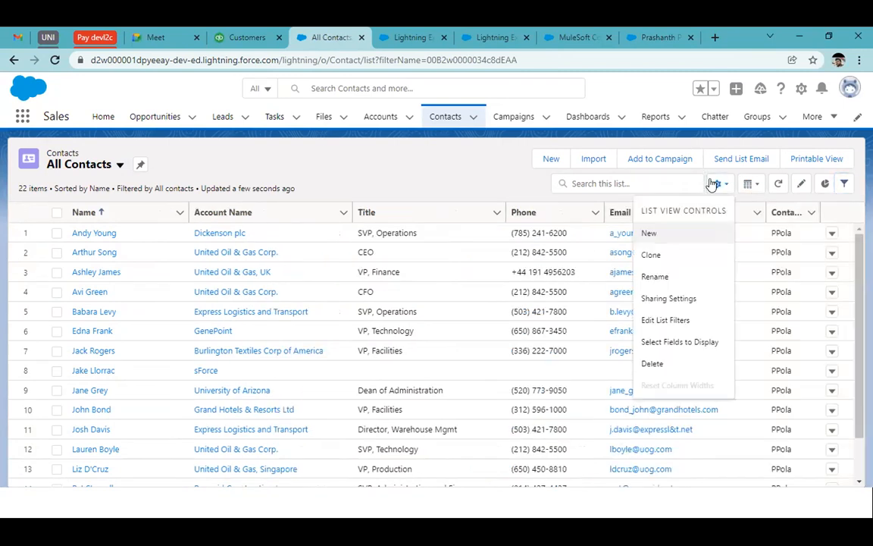
pyautogui.click(666, 351)
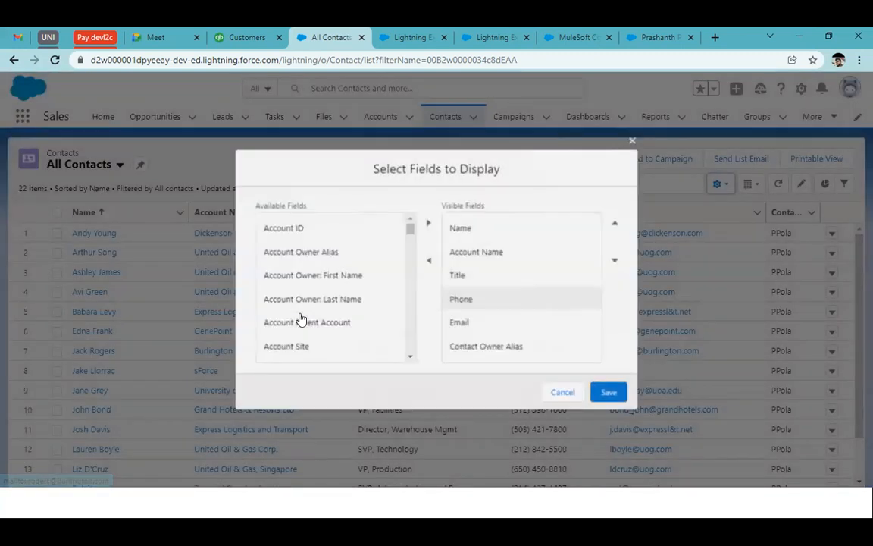
pyautogui.scroll(-5, 301, 318)
pyautogui.scroll(-8, 301, 319)
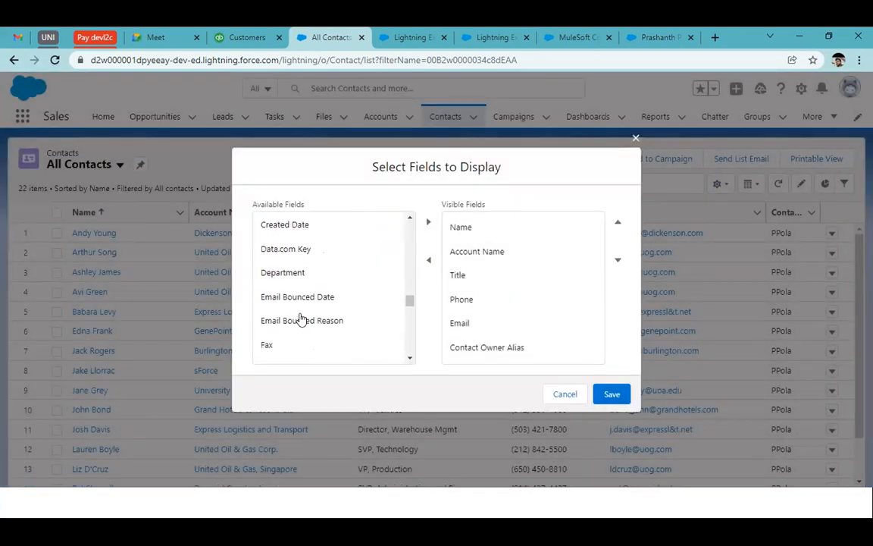
pyautogui.click(303, 234)
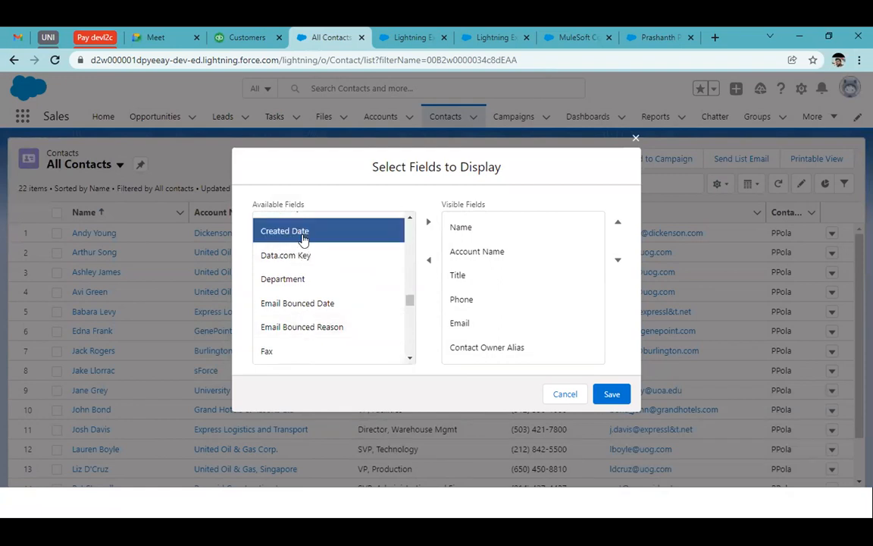
pyautogui.click(429, 222)
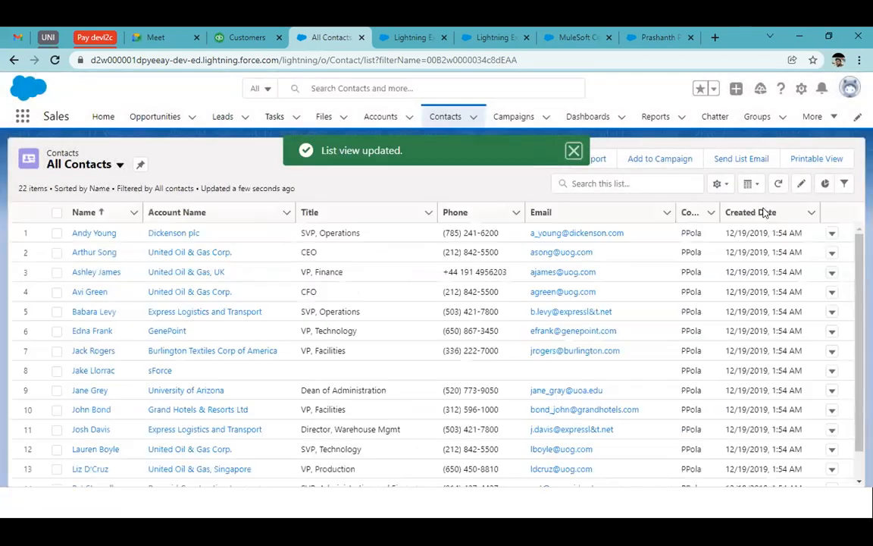
pyautogui.click(764, 213)
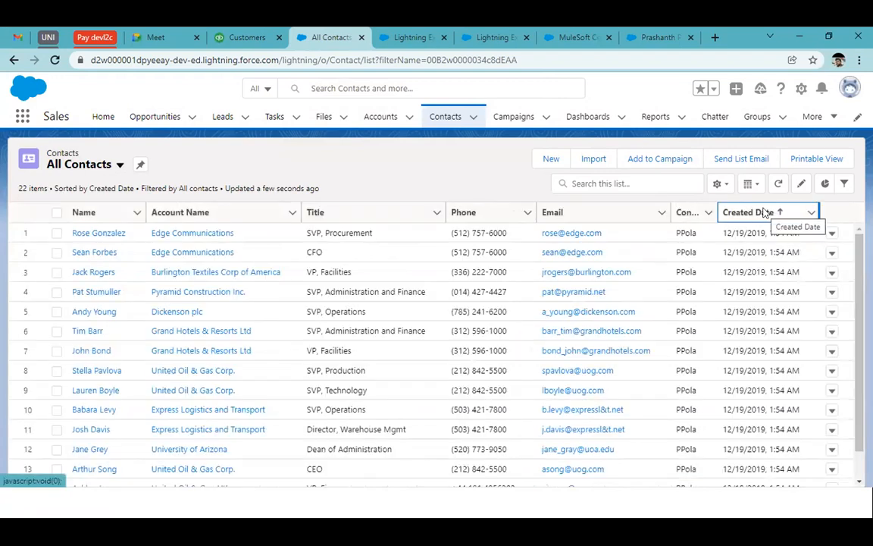
pyautogui.click(764, 213)
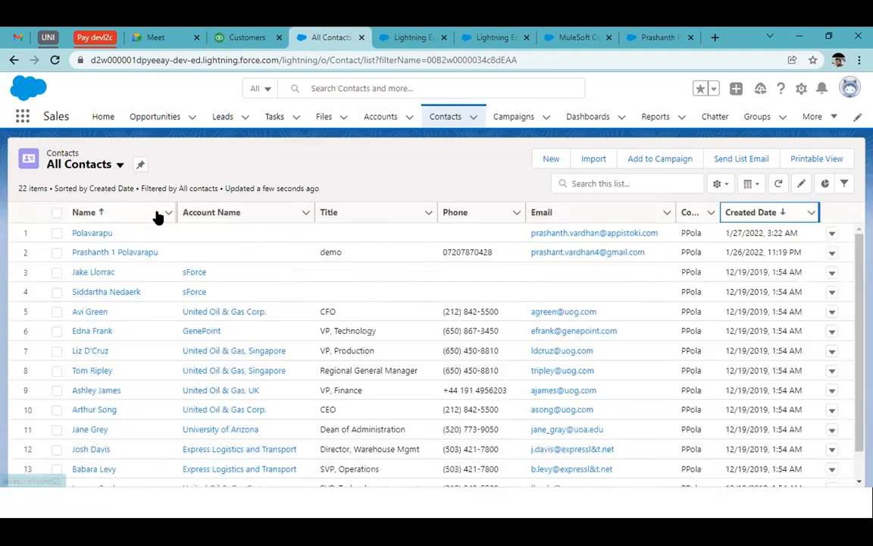
# Step: Open the most recently created contact and review its details, opening its name fields for editing
pyautogui.click(98, 233)
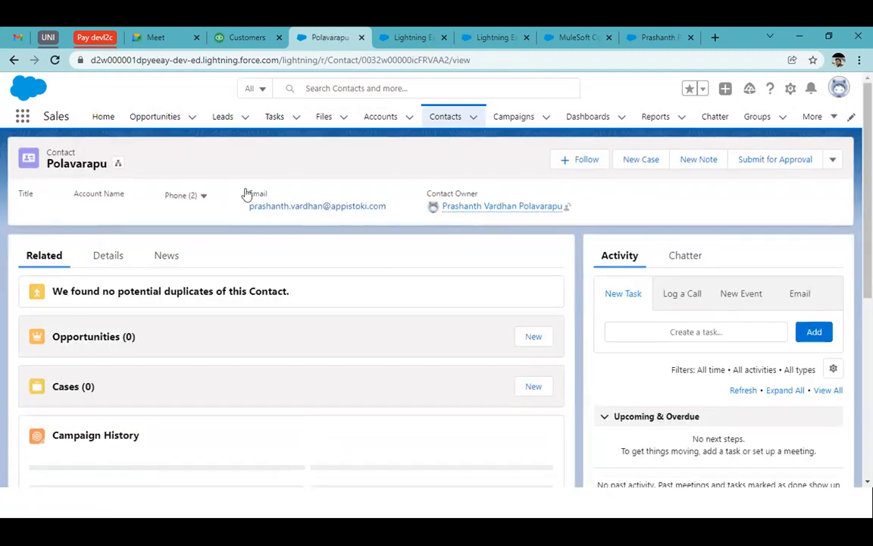
pyautogui.click(99, 260)
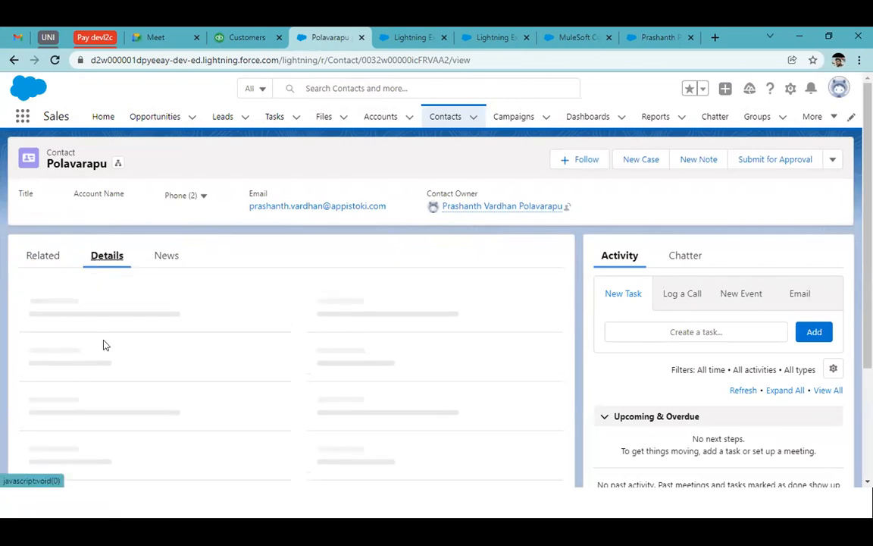
pyautogui.moveTo(154, 309)
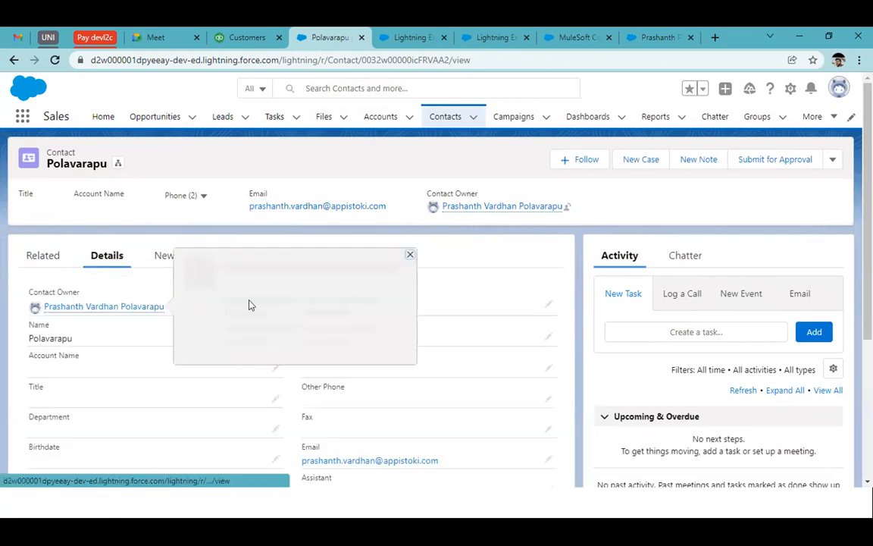
pyautogui.scroll(-5, 240, 419)
pyautogui.scroll(5, 239, 419)
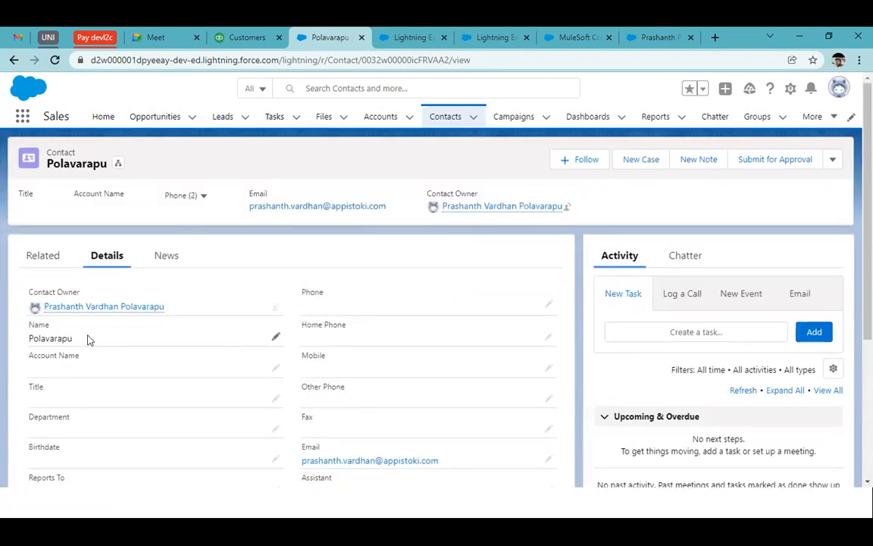
pyautogui.click(275, 340)
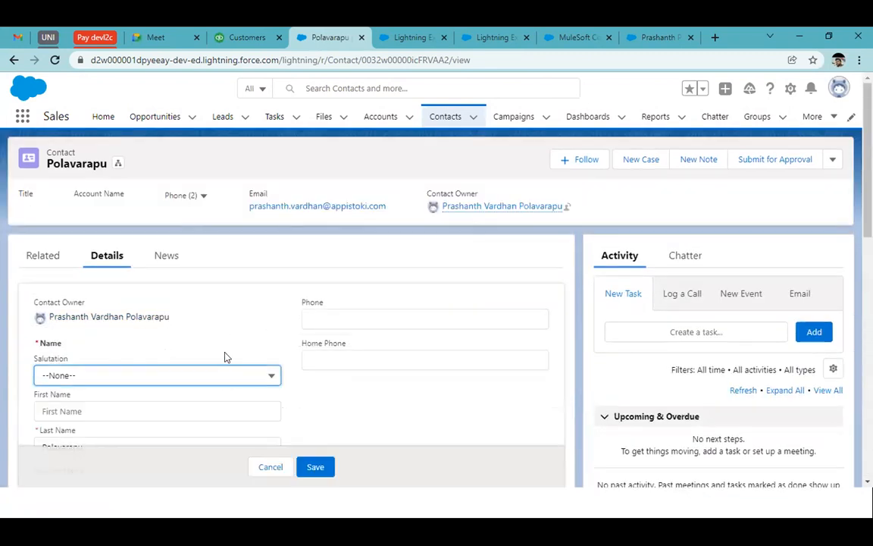
pyautogui.scroll(-3, 255, 326)
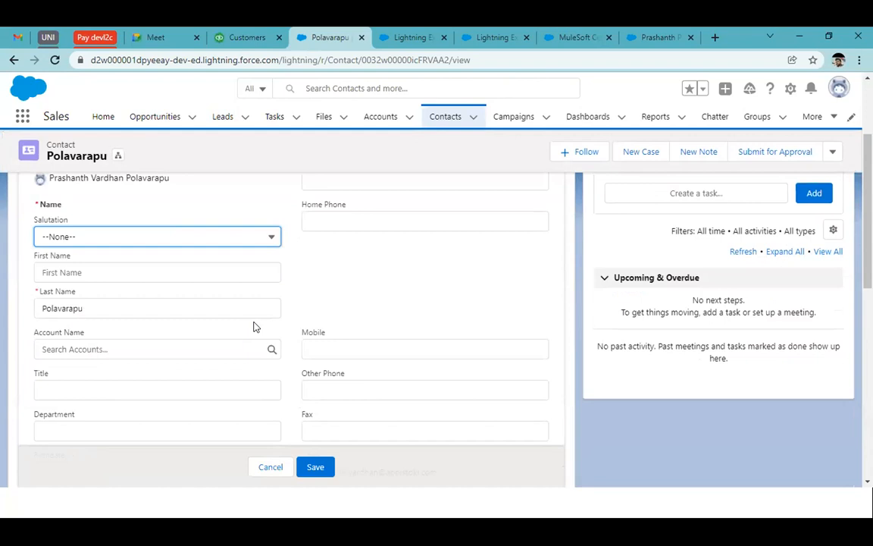
# Step: Open the Demo 1 flow in MuleSoft Composer and compare its create-contact field mappings with the synced contact
pyautogui.click(412, 37)
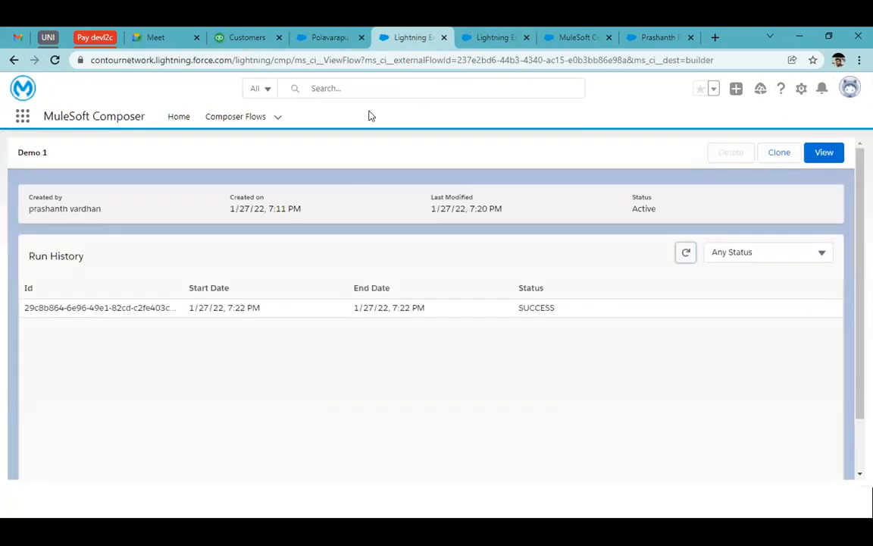
pyautogui.click(819, 156)
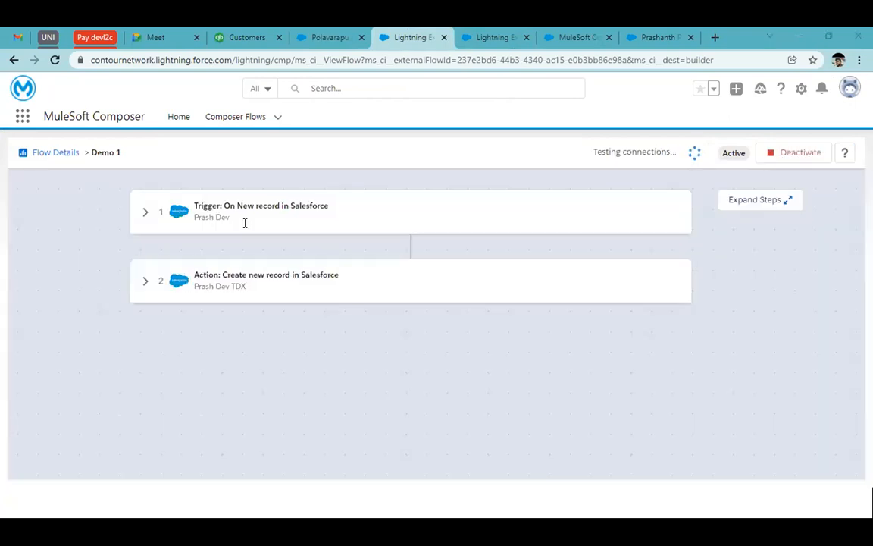
pyautogui.click(144, 291)
pyautogui.scroll(-3, 248, 325)
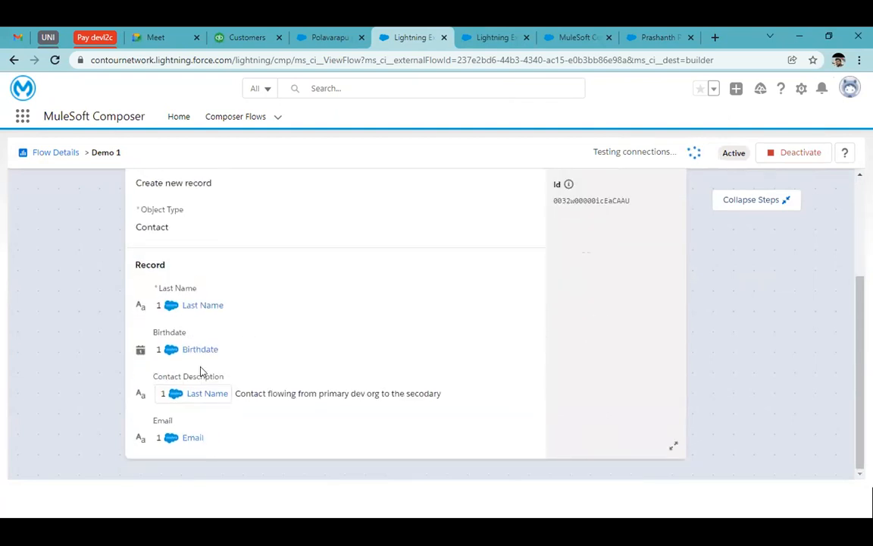
pyautogui.click(322, 34)
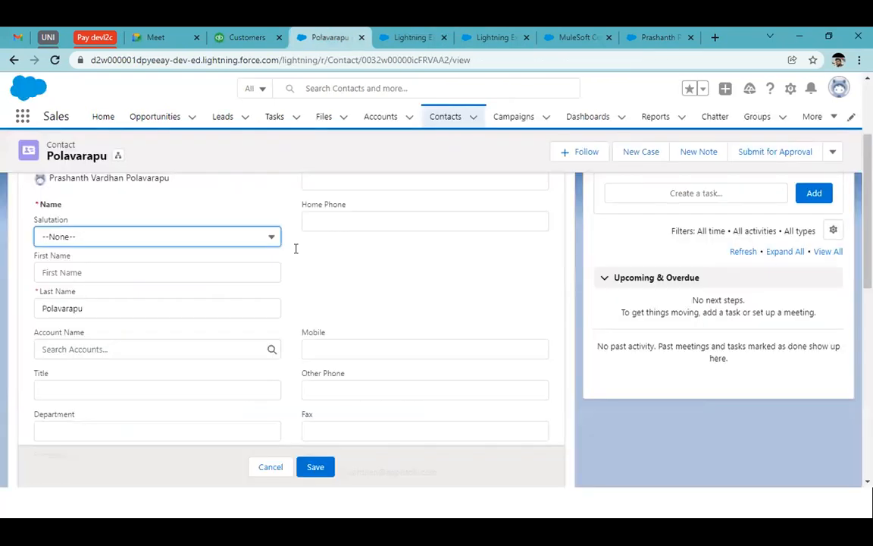
pyautogui.click(410, 37)
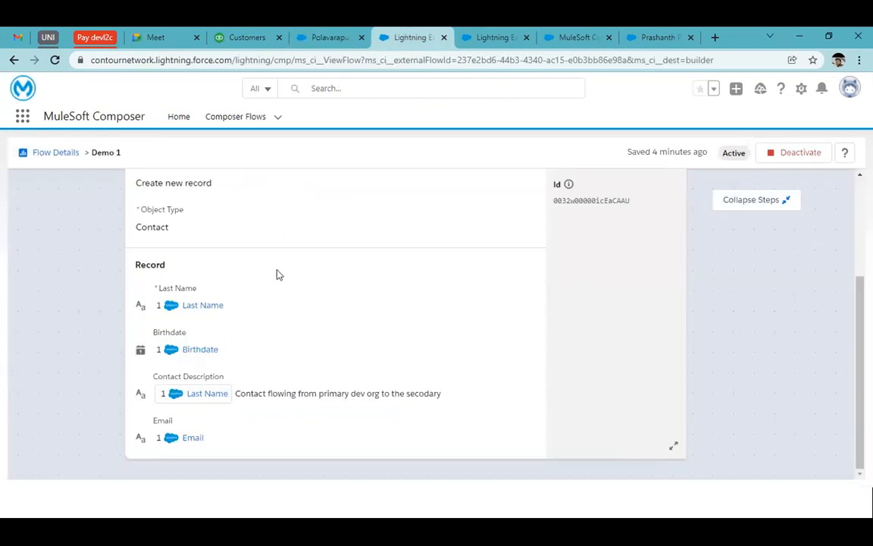
# Step: Examine the birthdate, email and last name in the sample output of Demo 1's new-record trigger
pyautogui.scroll(3, 249, 243)
pyautogui.click(140, 213)
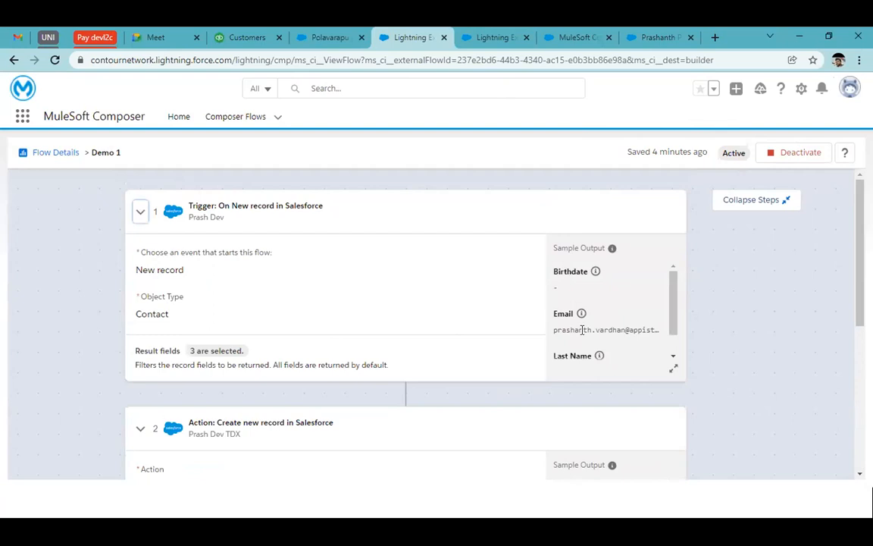
pyautogui.scroll(-2, 582, 333)
pyautogui.scroll(2, 594, 283)
pyautogui.scroll(-2, 596, 328)
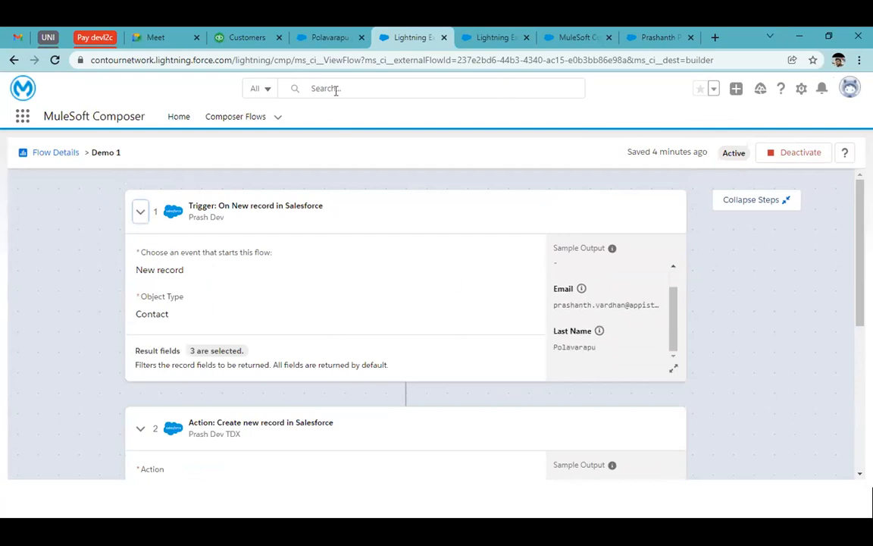
# Step: Return to the synced contact, check its remaining fields and cancel the edit
pyautogui.click(320, 37)
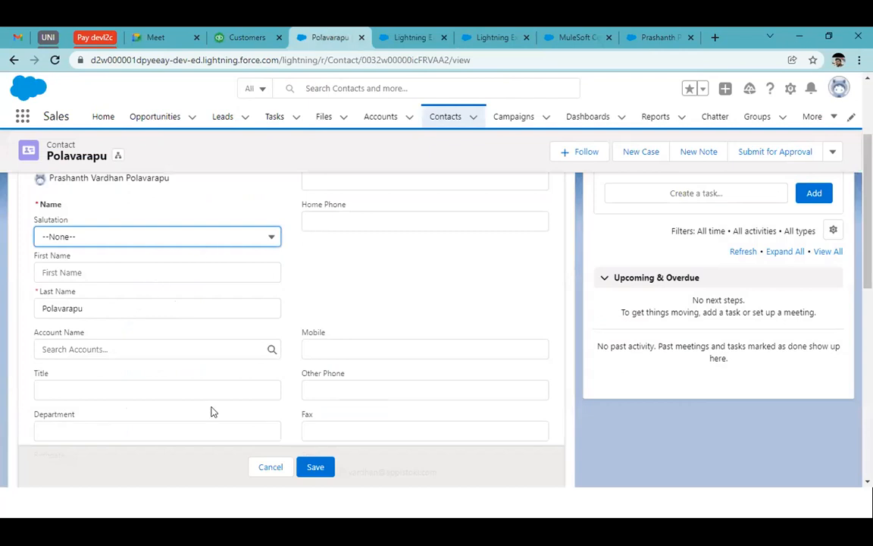
pyautogui.scroll(-3, 213, 409)
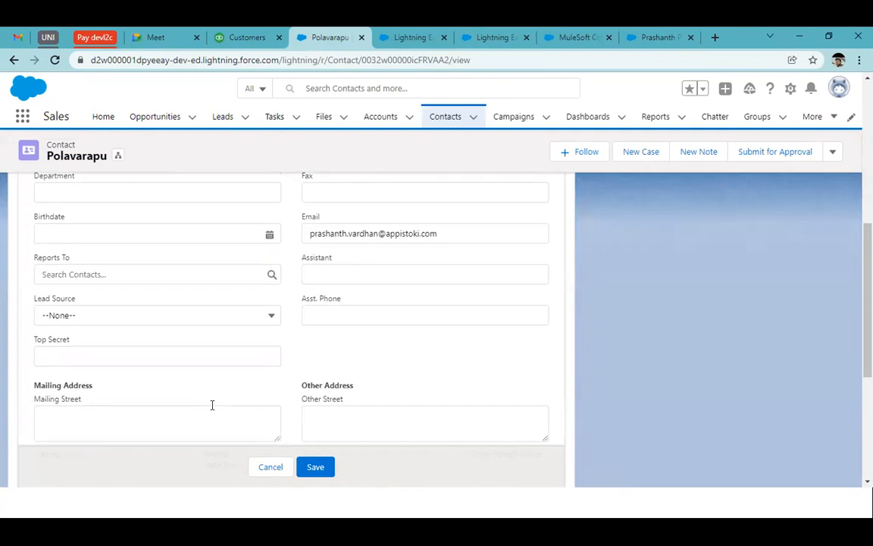
pyautogui.scroll(-3, 212, 405)
pyautogui.scroll(10, 213, 404)
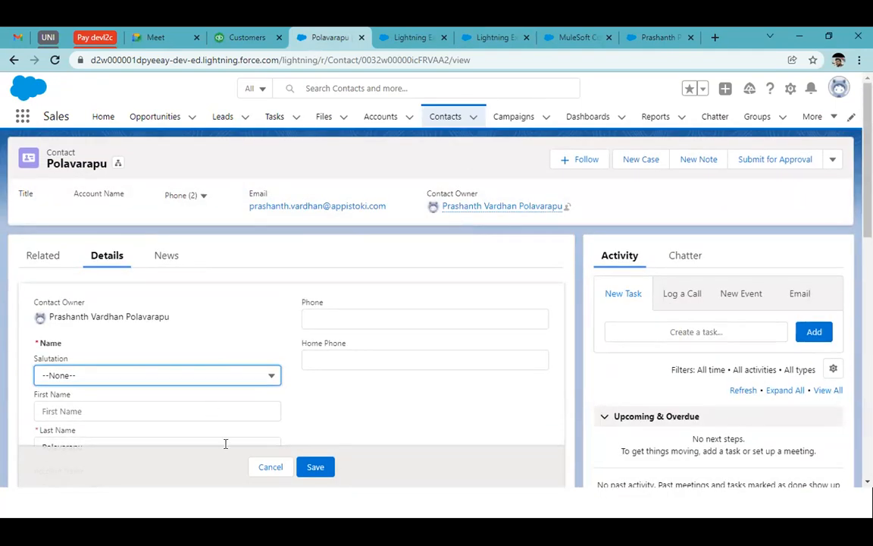
pyautogui.click(258, 470)
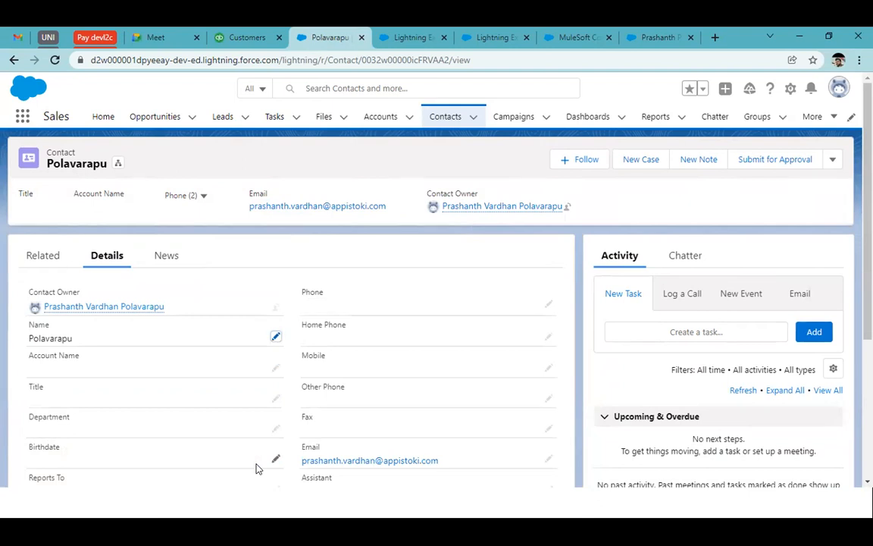
# Step: Deactivate the Demo 1 flow in MuleSoft Composer and go back to the Composer Flows list
pyautogui.click(404, 35)
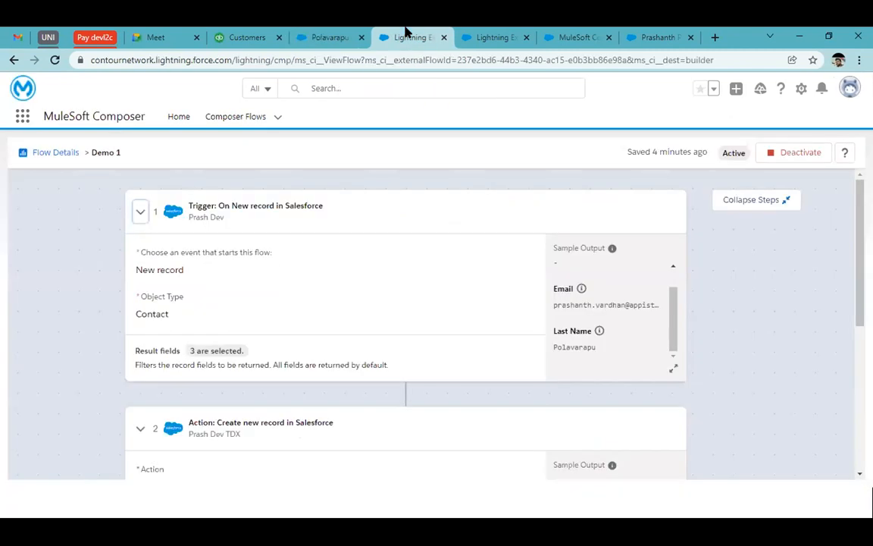
pyautogui.click(802, 154)
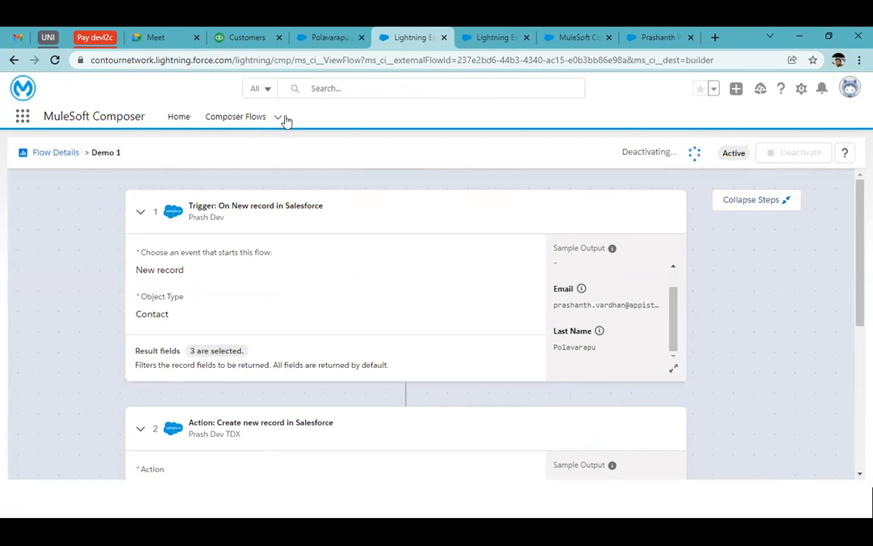
pyautogui.click(239, 117)
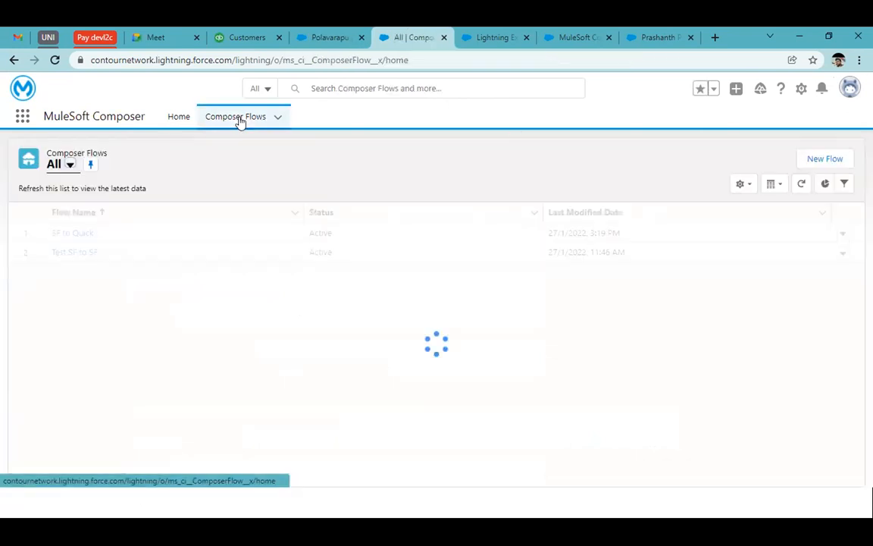
# Step: Open the SF to Quick flow and examine its Salesforce contact trigger and the field mappings of its QuickBooks create-customer action
pyautogui.click(509, 34)
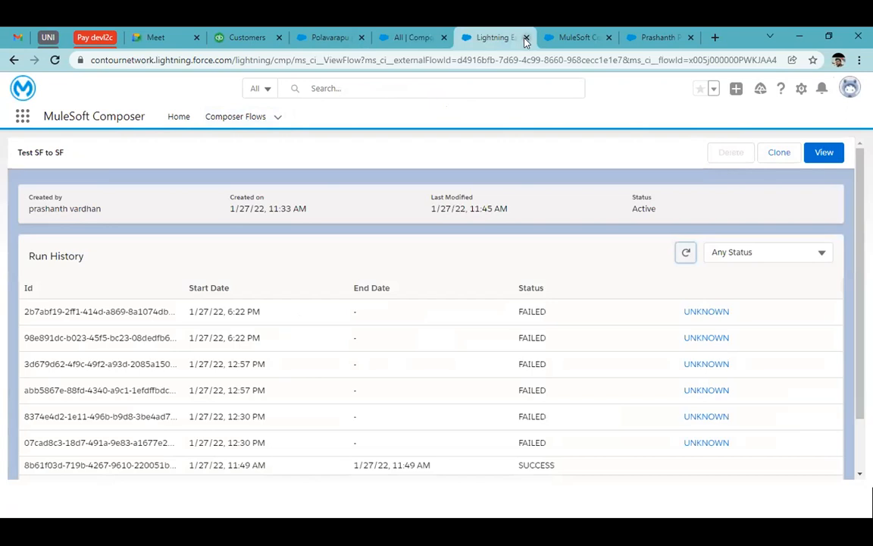
pyautogui.click(405, 35)
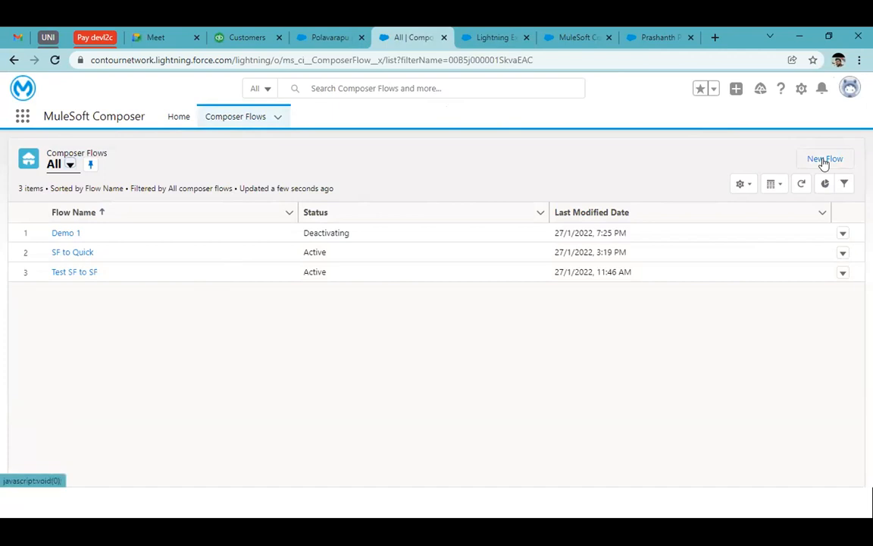
pyautogui.click(88, 251)
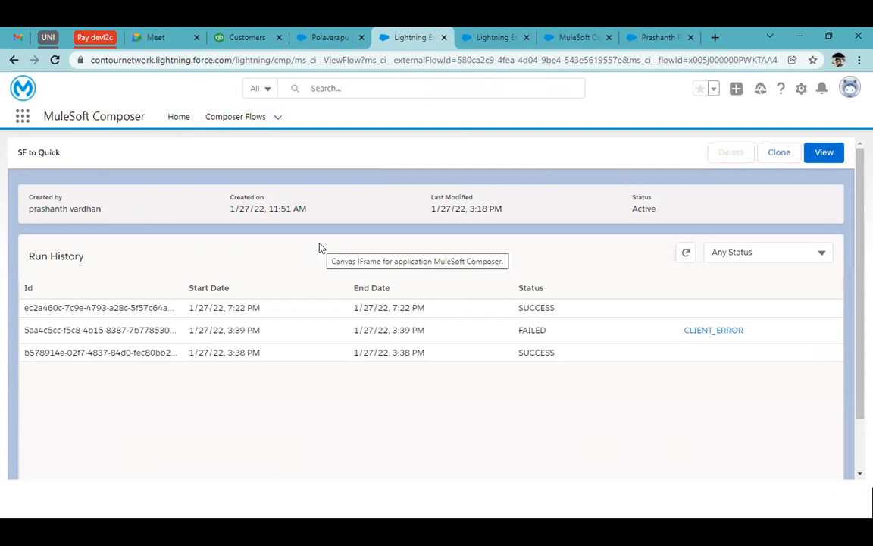
pyautogui.click(825, 154)
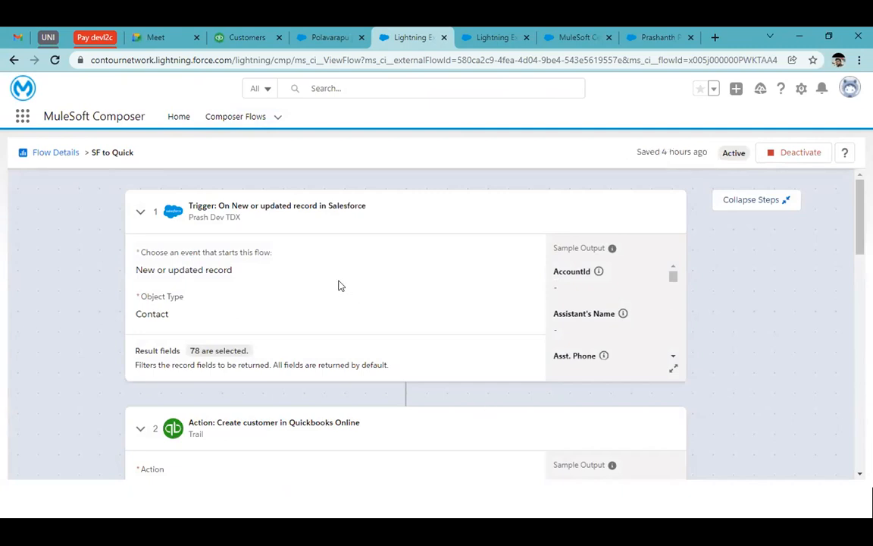
pyautogui.moveTo(241, 218); pyautogui.dragTo(191, 216)
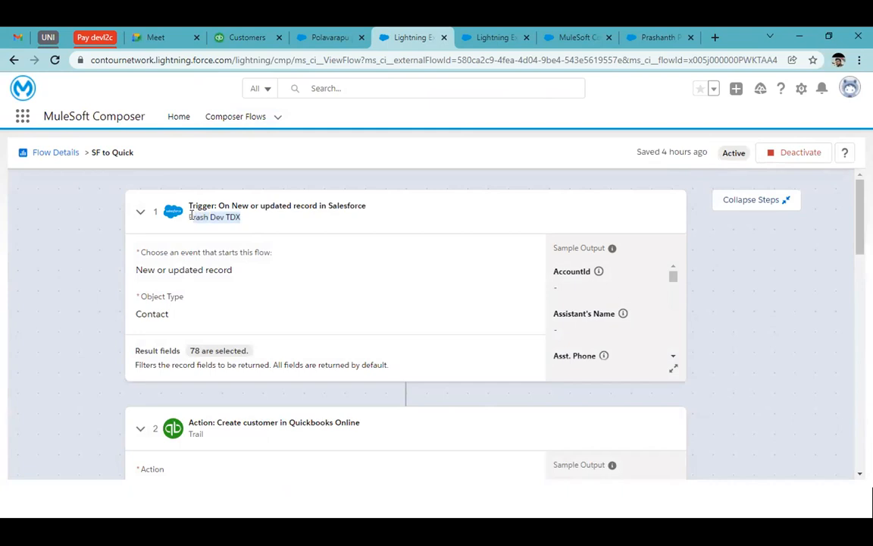
pyautogui.click(240, 226)
pyautogui.scroll(-1, 183, 312)
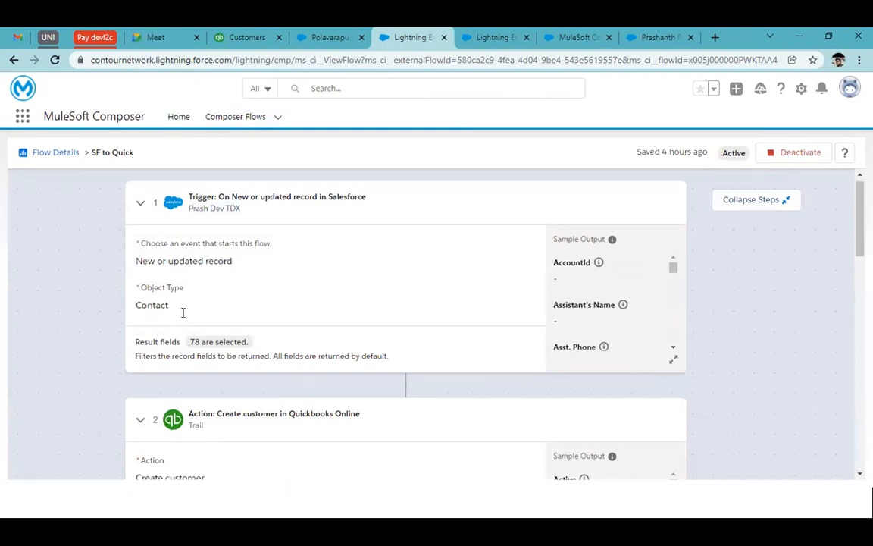
pyautogui.scroll(-1, 183, 313)
pyautogui.moveTo(189, 288); pyautogui.dragTo(241, 298)
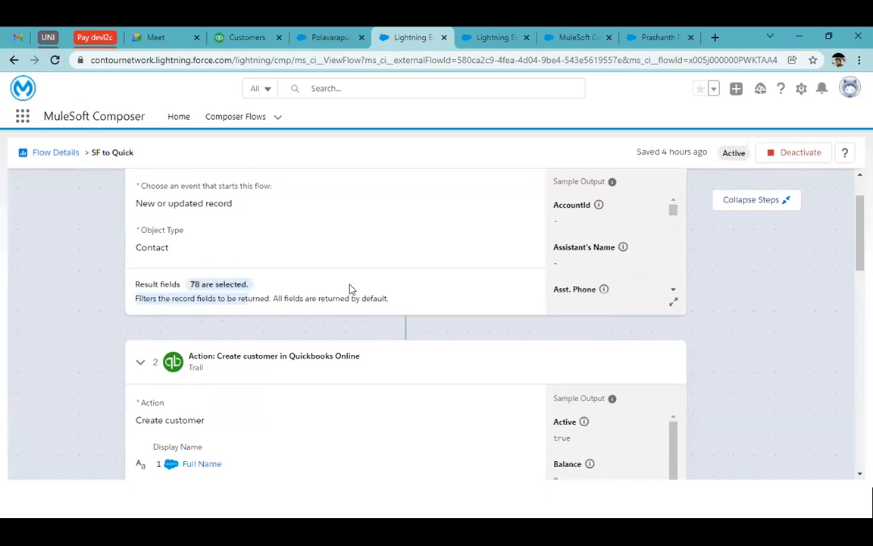
pyautogui.scroll(-2, 511, 335)
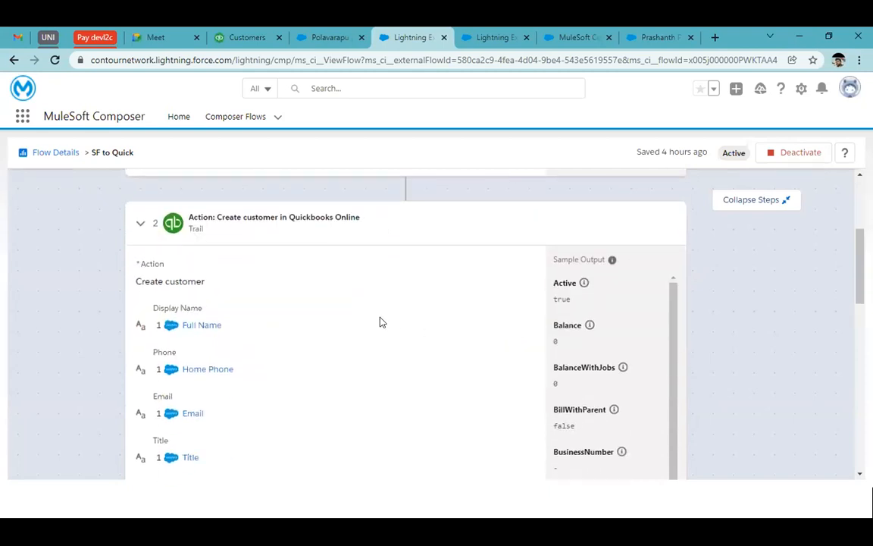
pyautogui.scroll(-1, 311, 327)
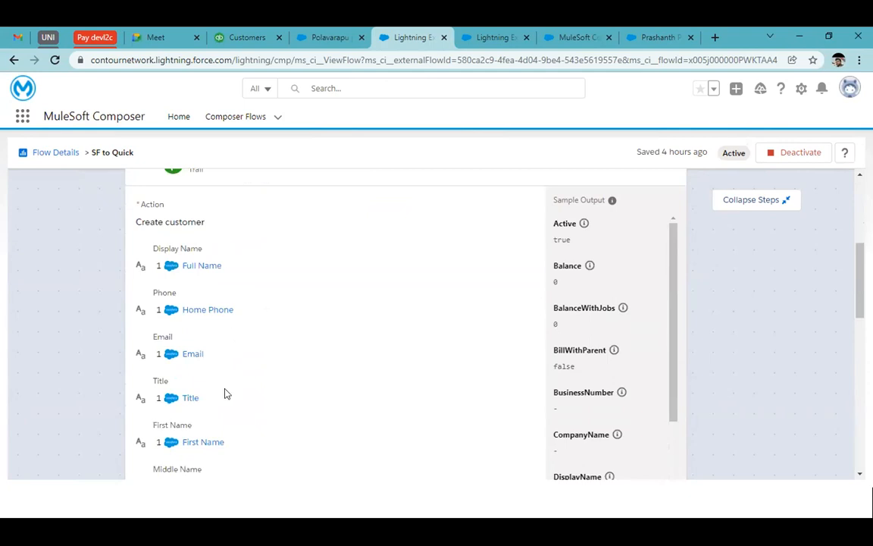
pyautogui.scroll(5, 224, 288)
# Step: Start a new Composer flow triggered by a new Contact record through the Prash Dev TDX Salesforce connection
pyautogui.click(245, 115)
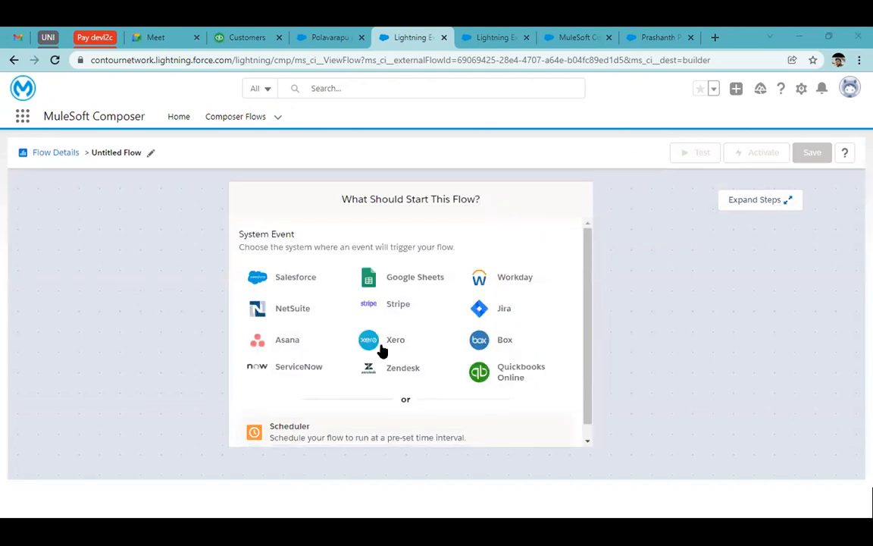
pyautogui.click(274, 280)
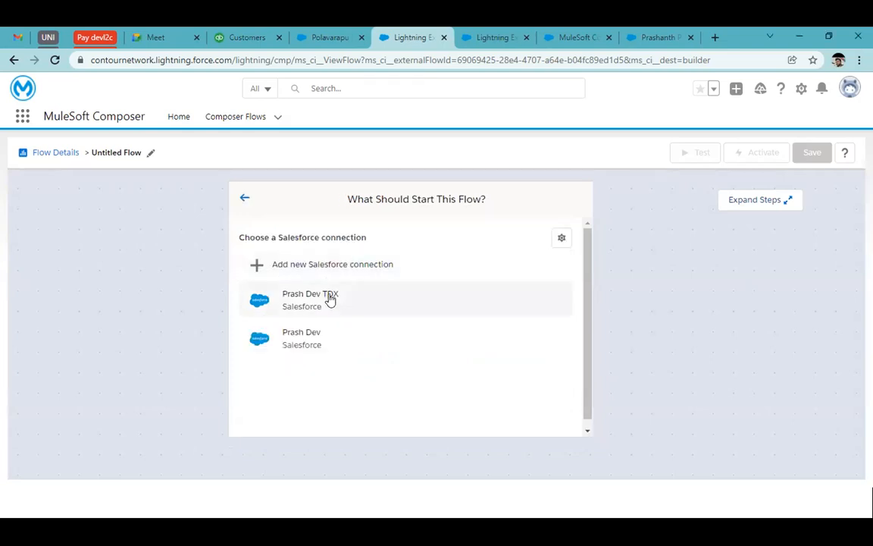
pyautogui.click(331, 300)
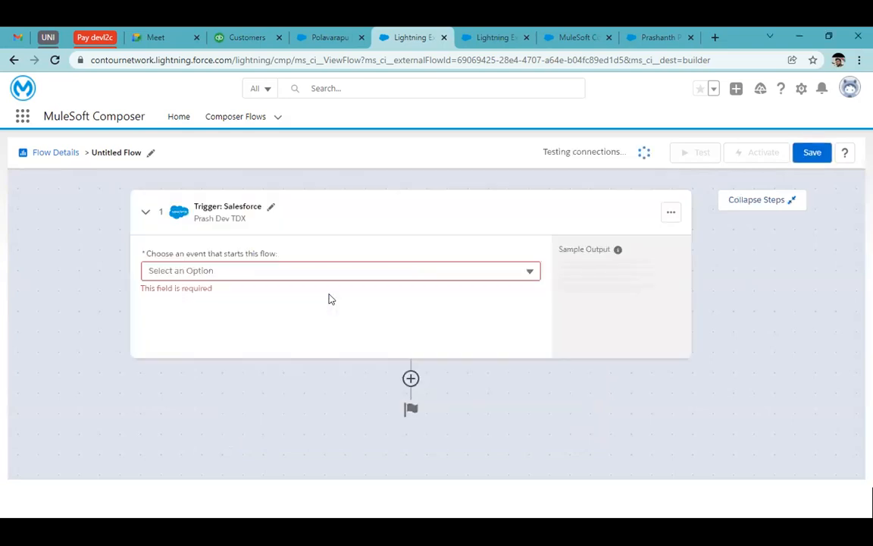
pyautogui.click(234, 272)
pyautogui.click(222, 298)
pyautogui.click(199, 311)
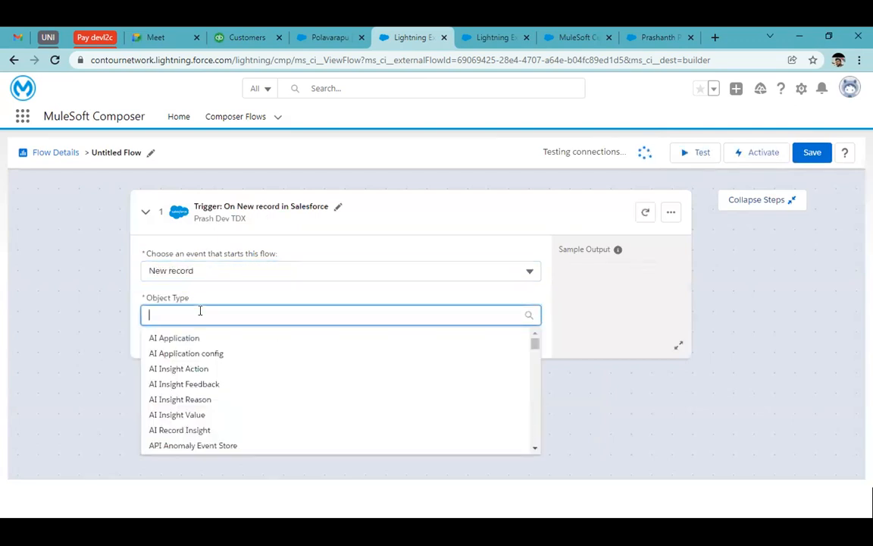
pyautogui.write('cont')
pyautogui.click(160, 340)
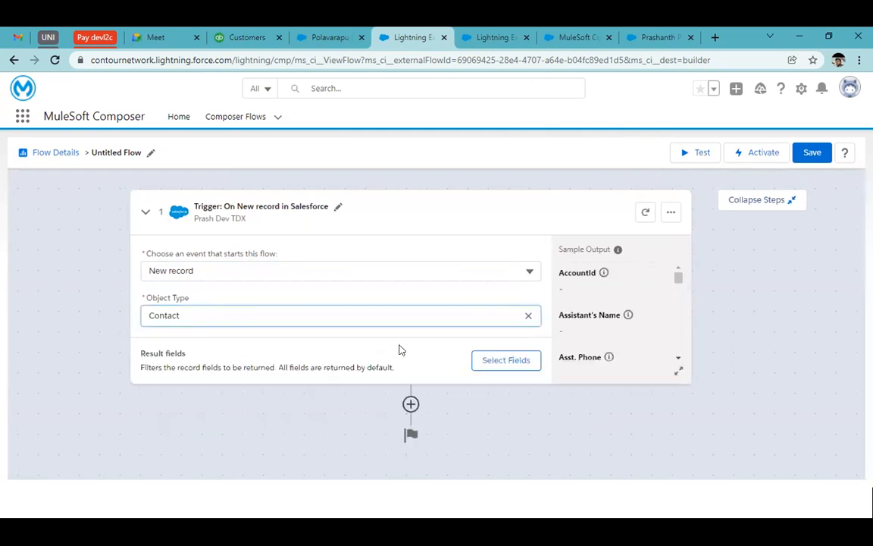
# Step: Add all 78 Contact fields to the trigger's result fields
pyautogui.click(503, 362)
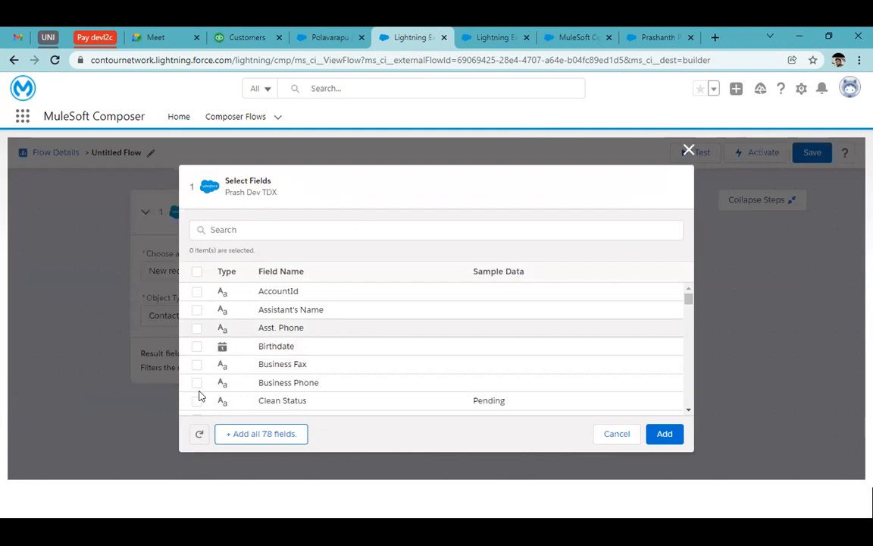
pyautogui.click(259, 440)
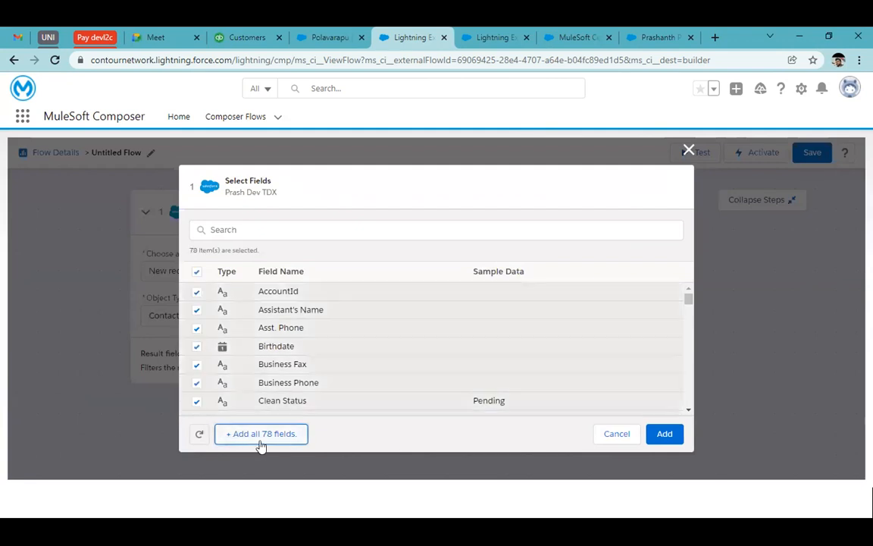
pyautogui.click(650, 433)
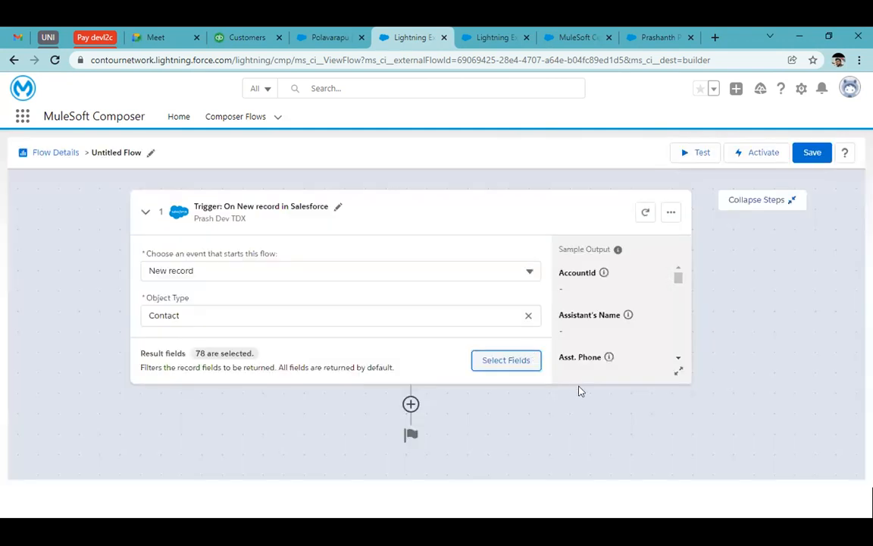
# Step: Add an If/Else block as the next step after the Salesforce trigger
pyautogui.click(409, 404)
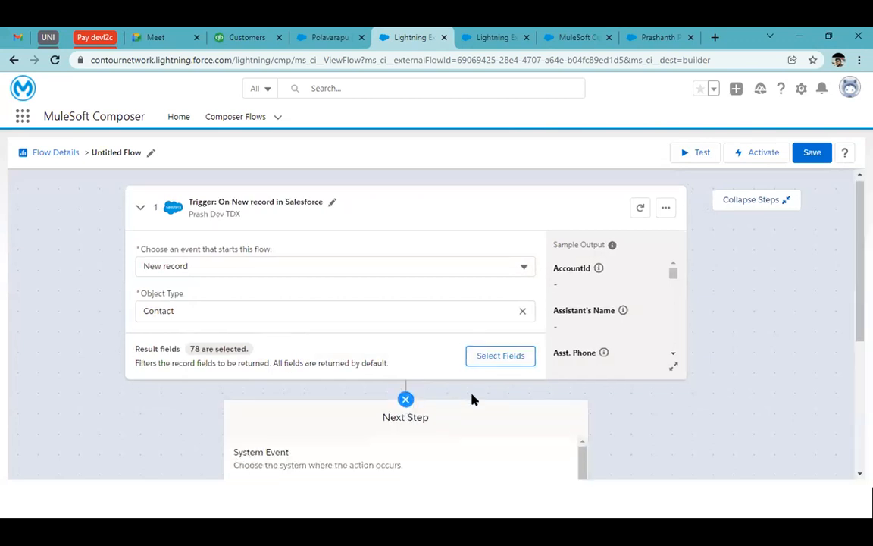
pyautogui.scroll(-5, 472, 399)
pyautogui.scroll(-1, 471, 400)
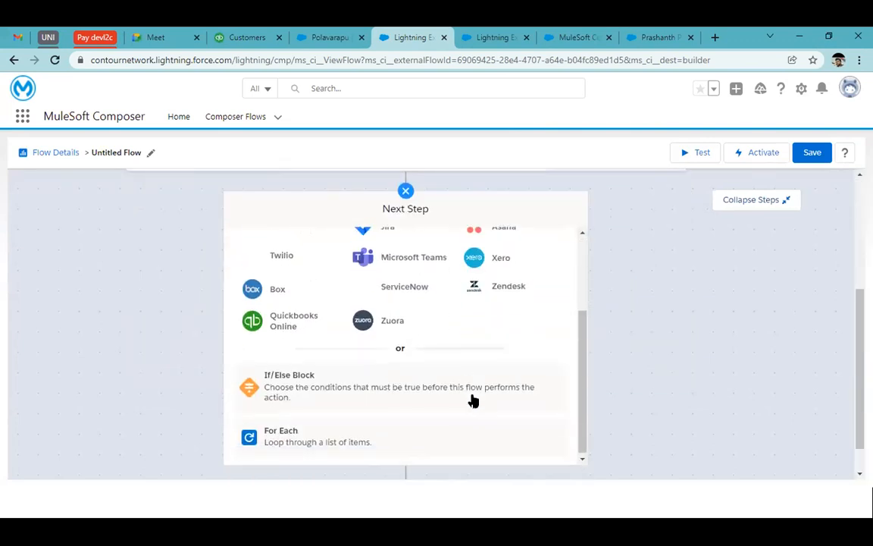
pyautogui.click(343, 389)
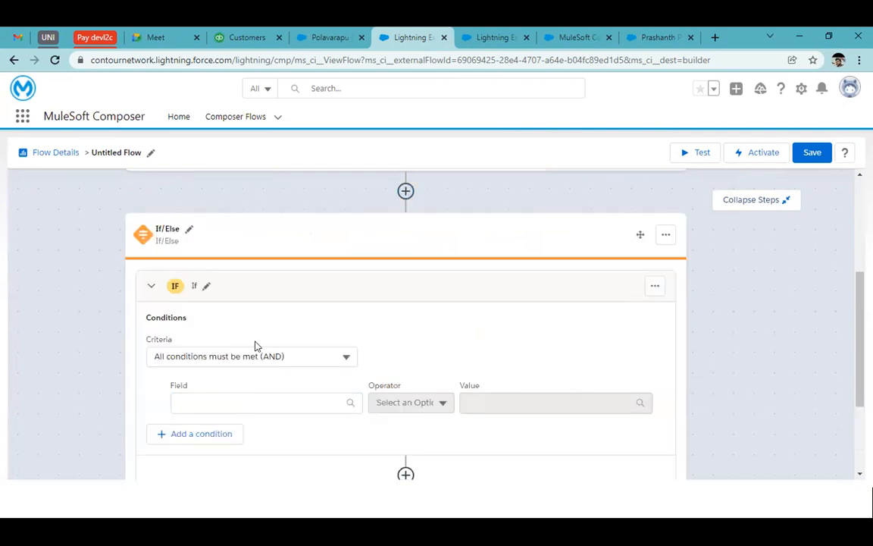
# Step: Set the If condition to require that the trigger's Last Name is not empty
pyautogui.click(226, 404)
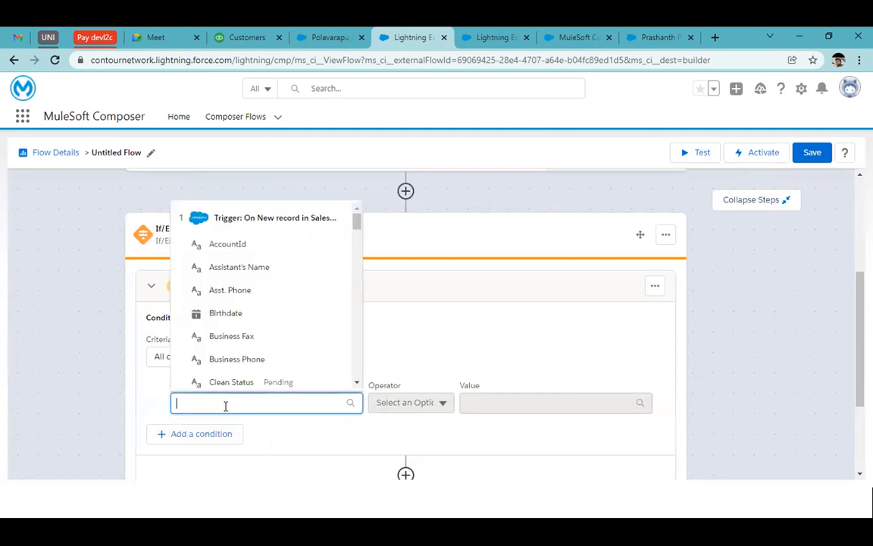
pyautogui.write('last')
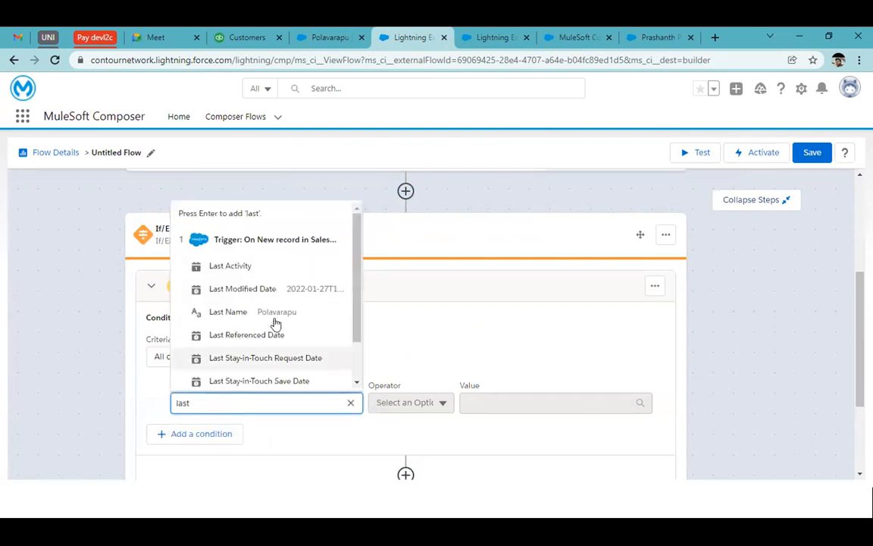
pyautogui.click(265, 317)
pyautogui.click(402, 402)
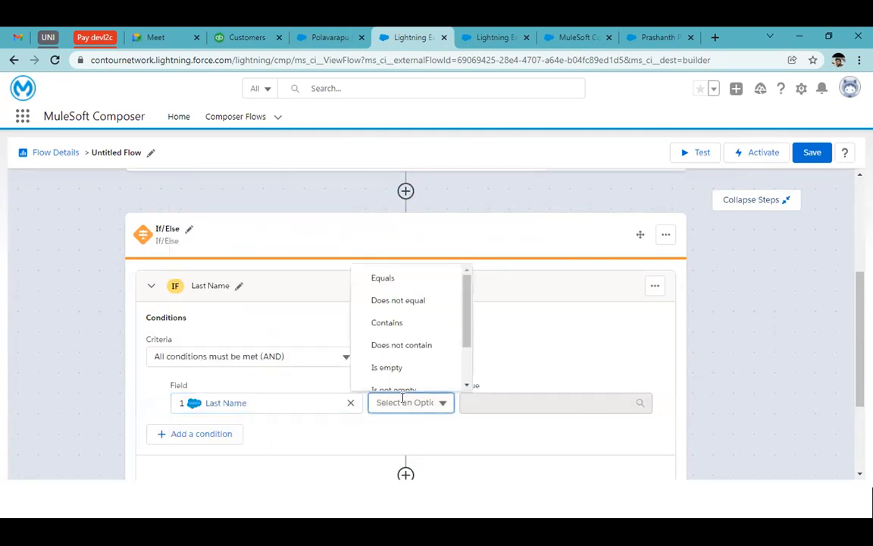
pyautogui.scroll(-2, 447, 357)
pyautogui.click(390, 332)
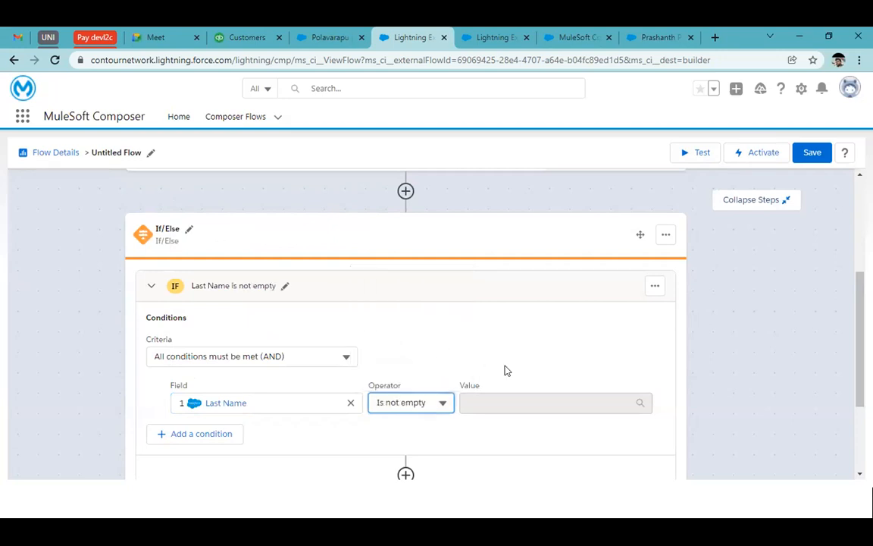
# Step: Start adding a step inside the If branch and choose Quickbooks Online as its system
pyautogui.scroll(-2, 507, 369)
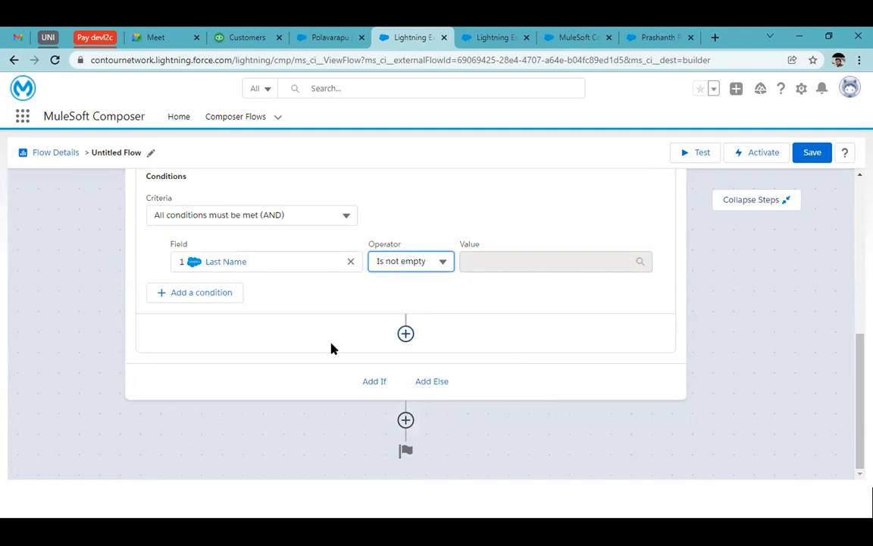
pyautogui.scroll(2, 331, 348)
pyautogui.scroll(-1, 448, 376)
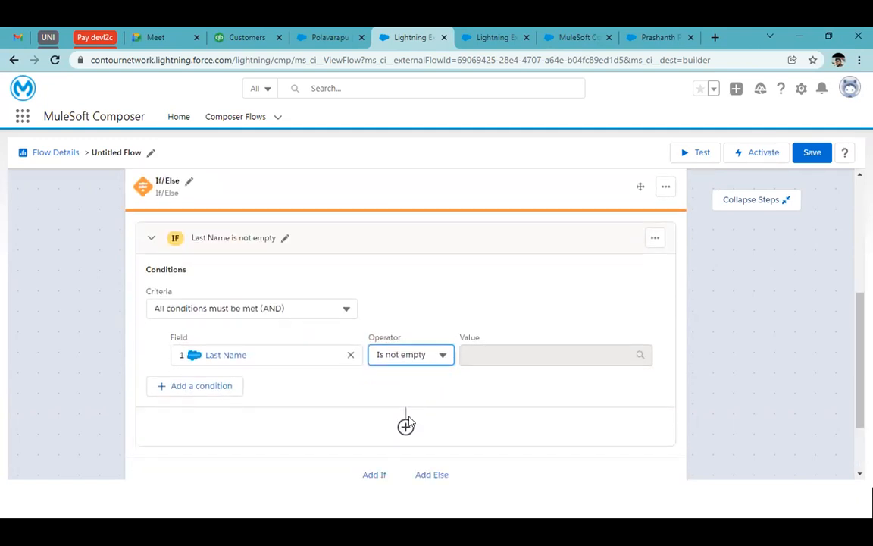
pyautogui.scroll(-1, 369, 383)
pyautogui.click(406, 357)
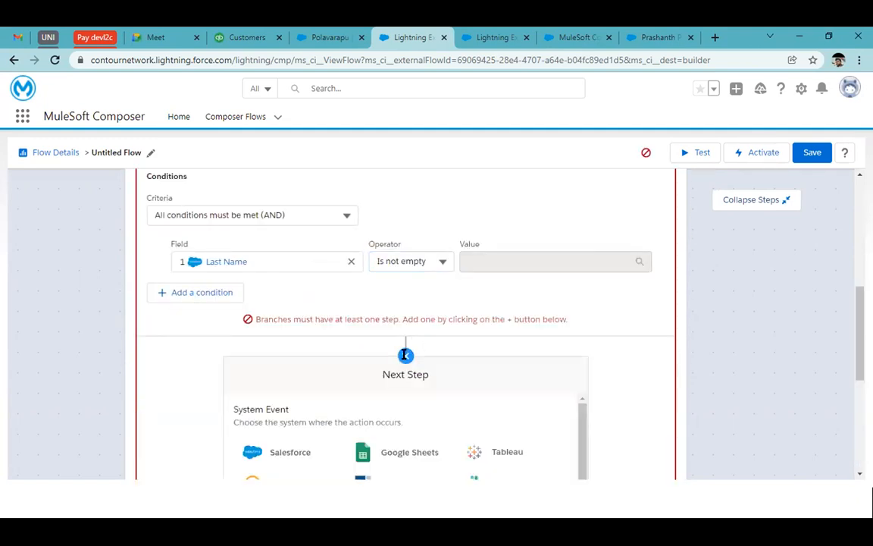
pyautogui.scroll(-5, 337, 374)
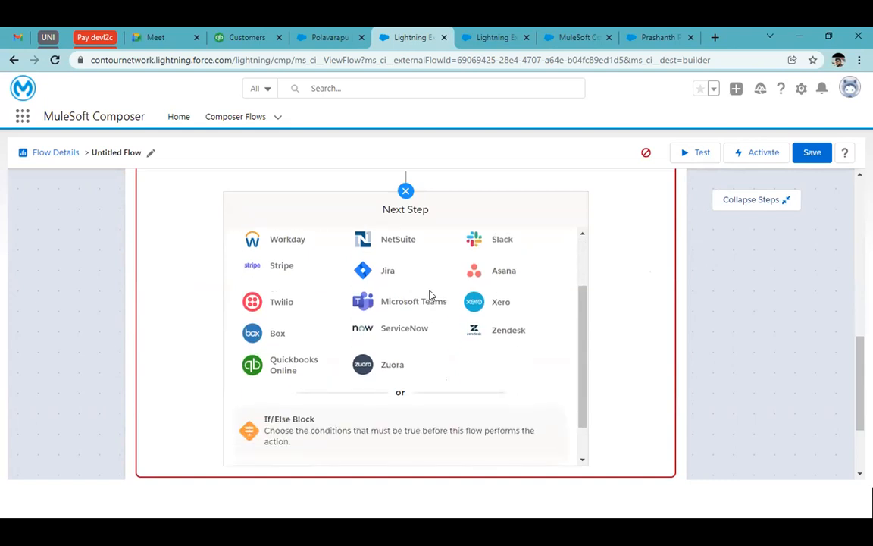
pyautogui.click(286, 363)
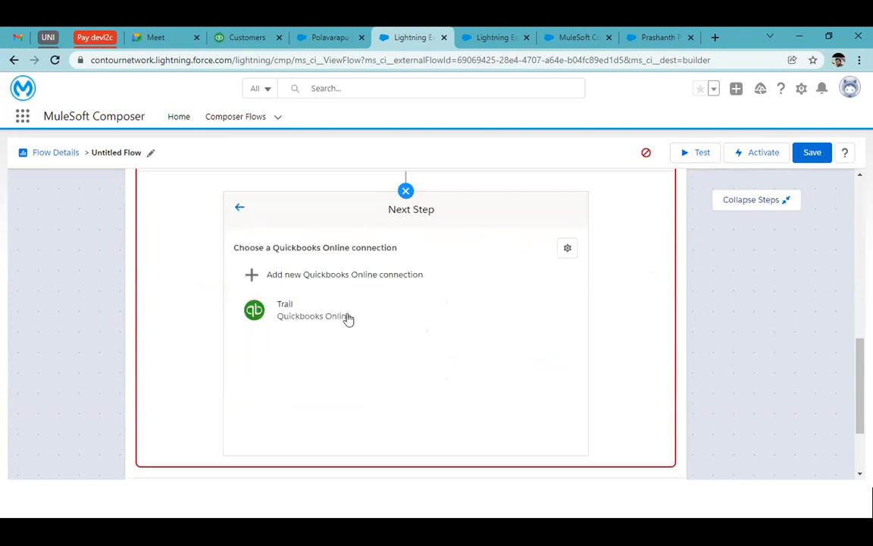
pyautogui.click(332, 274)
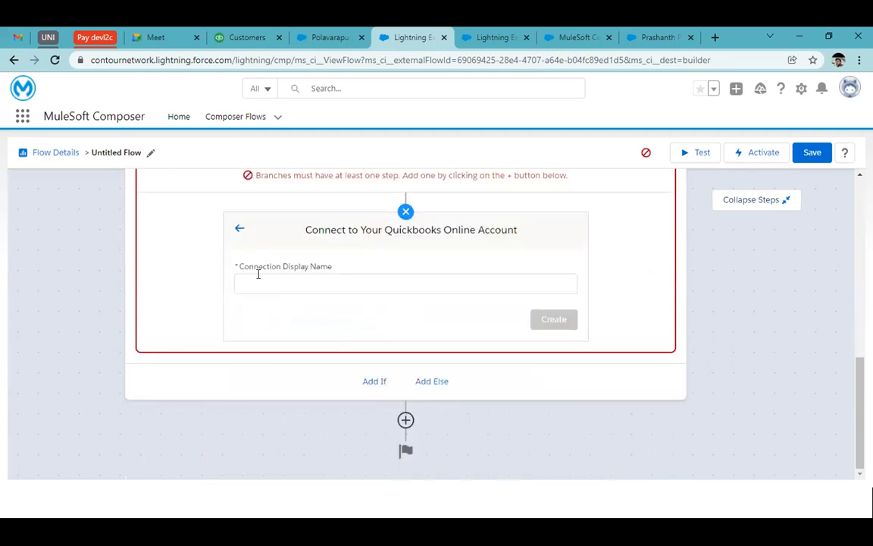
pyautogui.click(264, 280)
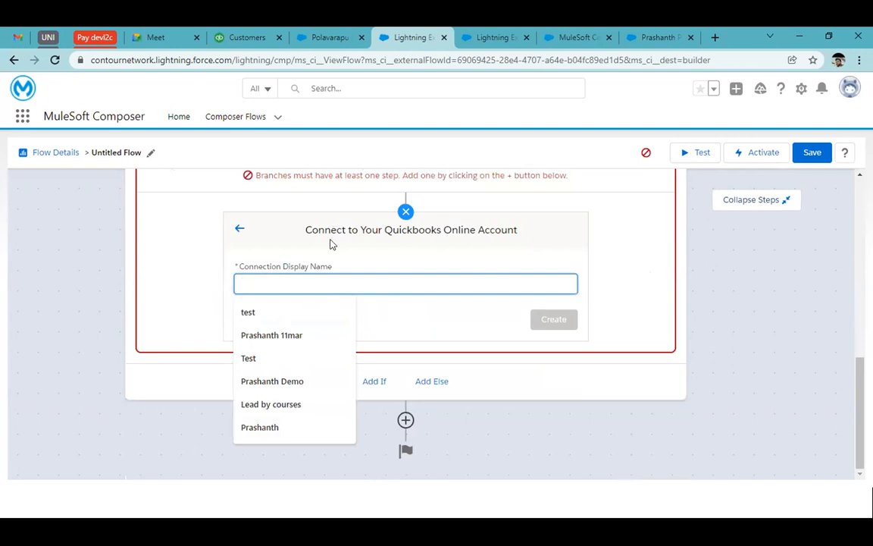
pyautogui.click(241, 230)
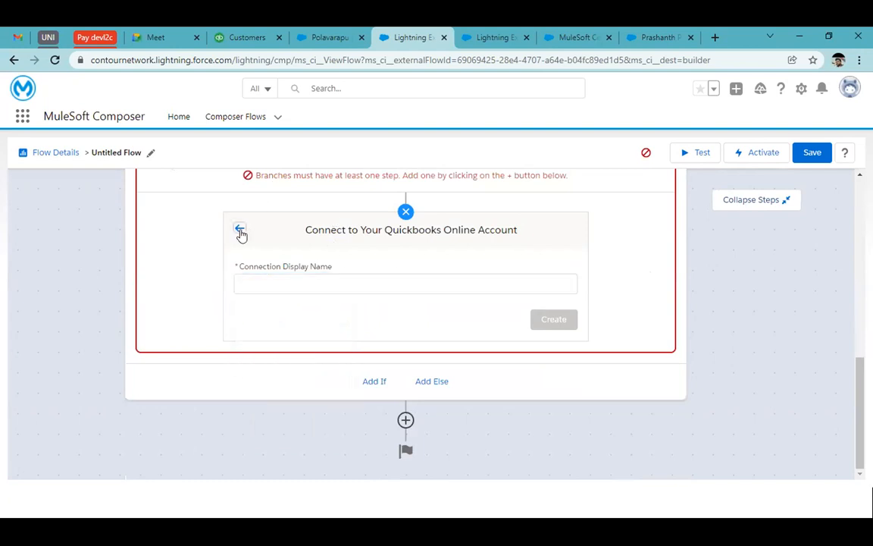
# Step: Switch to QuickBooks Online, sign in with the prefilled credentials and return to the untitled flow's connection choice
pyautogui.click(257, 36)
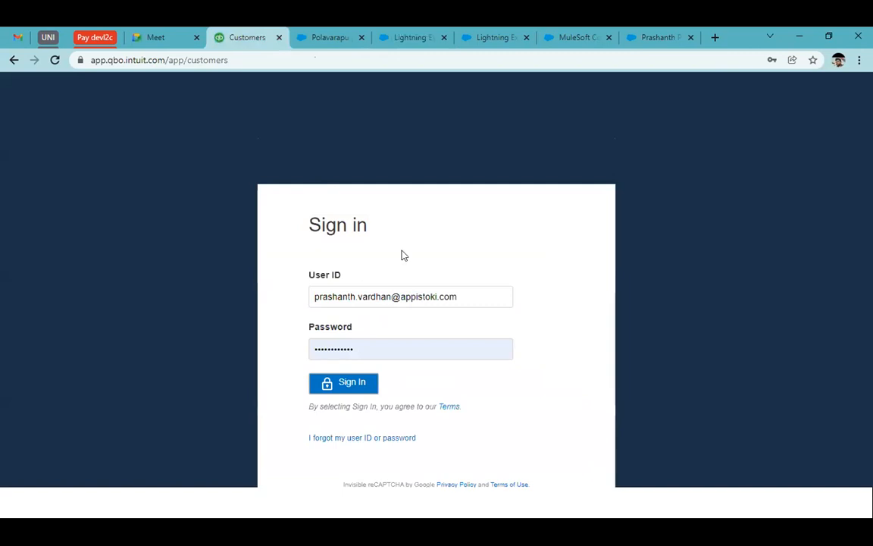
pyautogui.click(351, 382)
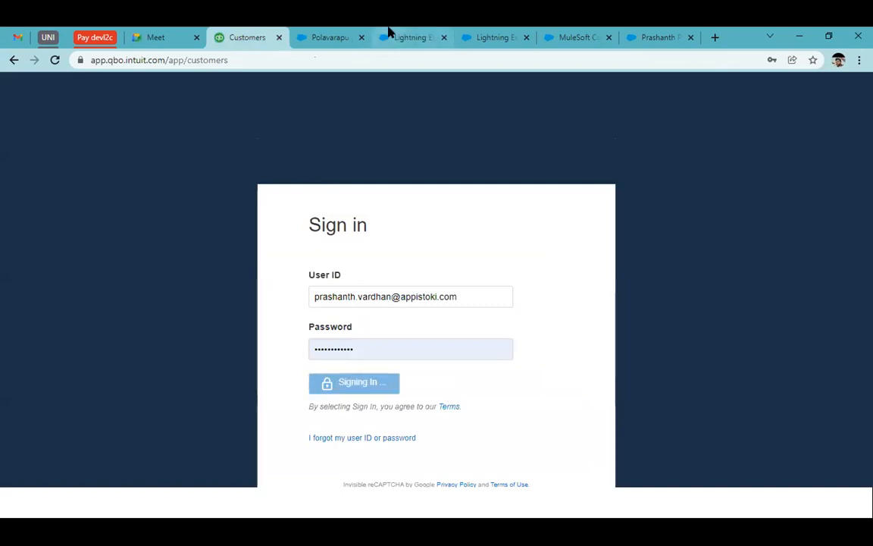
pyautogui.click(388, 32)
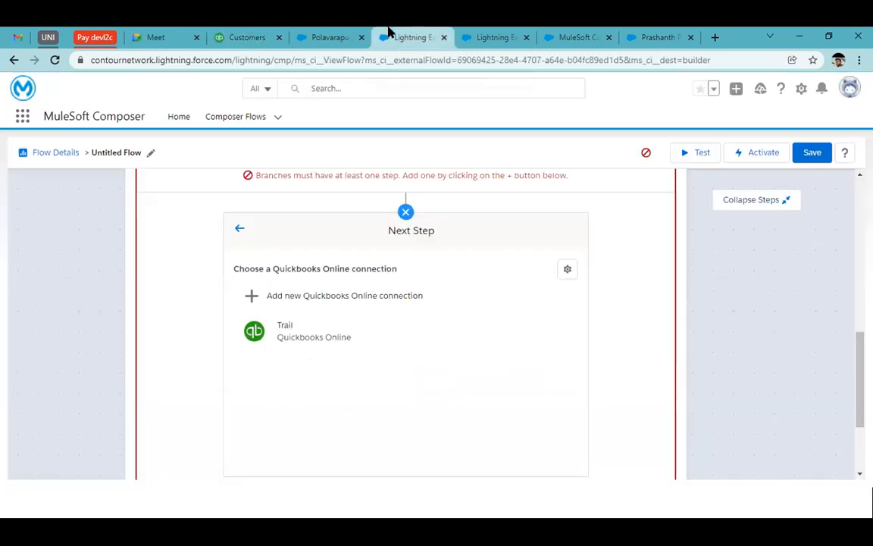
# Step: Use the existing Trail connection for the QuickBooks Online step, set its action to Create customer and review its fields
pyautogui.click(323, 333)
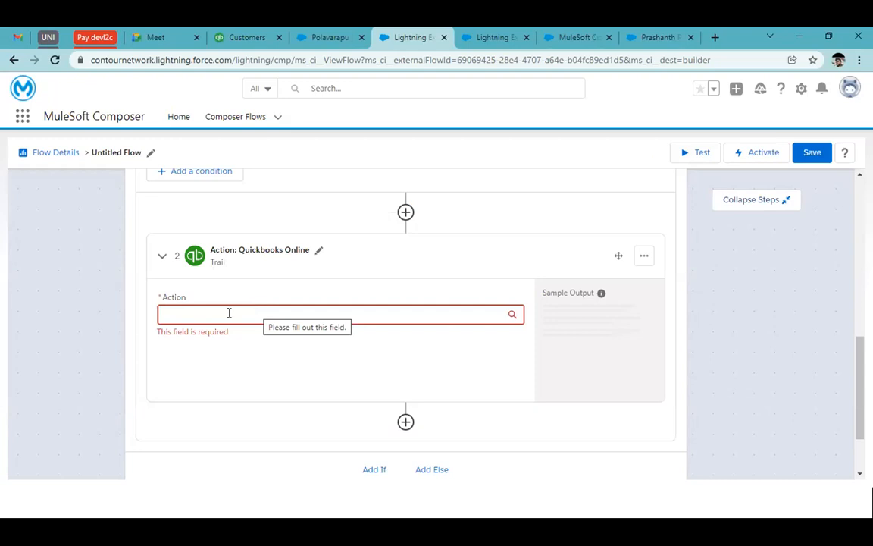
pyautogui.click(228, 312)
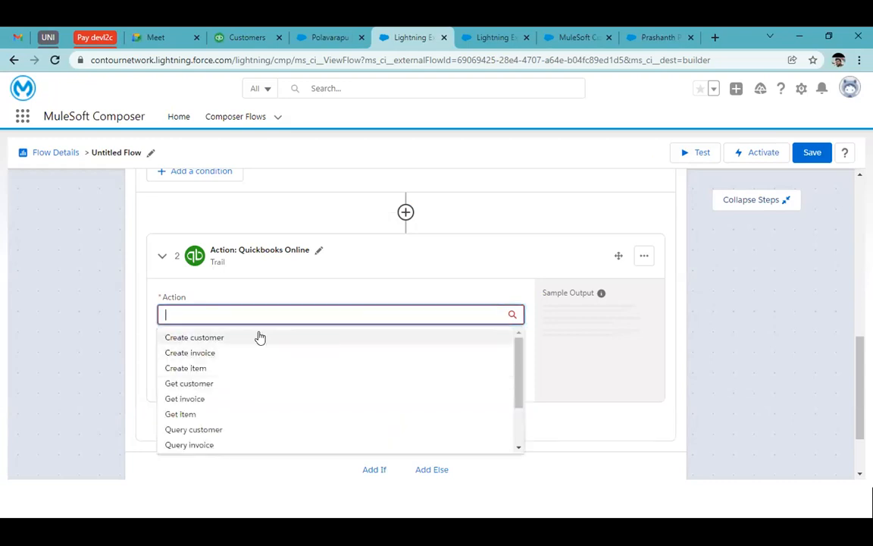
pyautogui.click(258, 337)
pyautogui.scroll(-3, 380, 295)
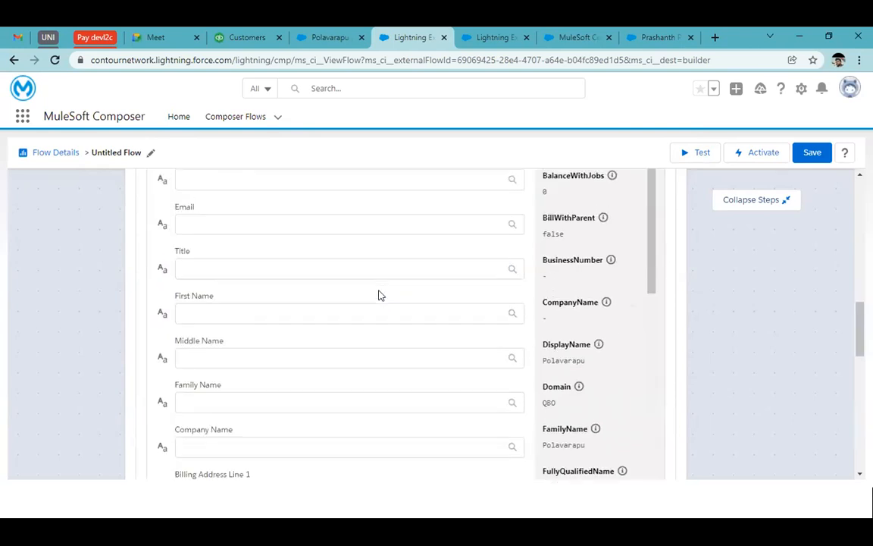
pyautogui.scroll(3, 380, 295)
pyautogui.scroll(-2, 381, 294)
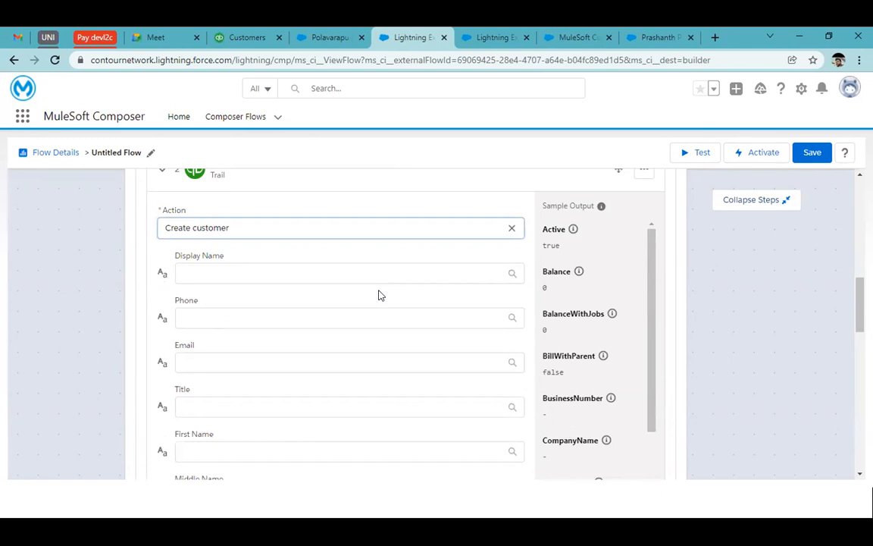
pyautogui.scroll(-5, 547, 296)
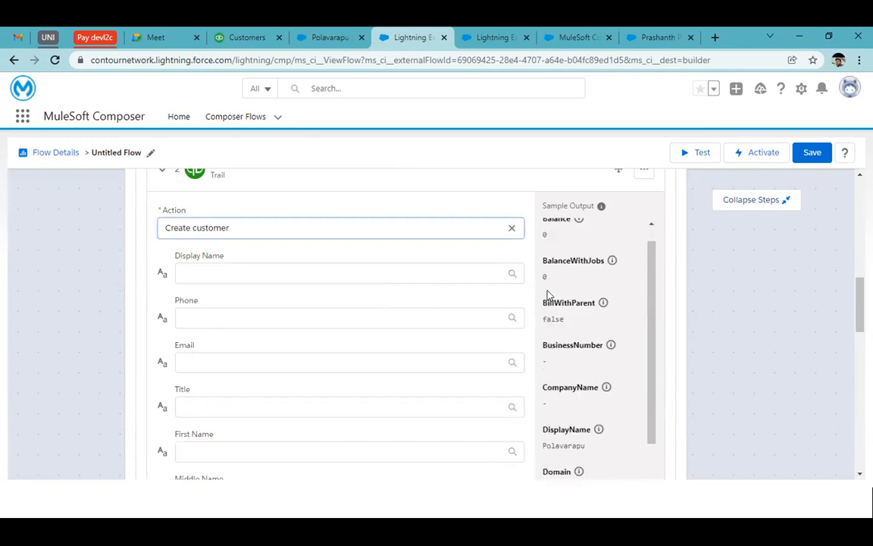
pyautogui.scroll(-2, 549, 296)
pyautogui.scroll(10, 549, 296)
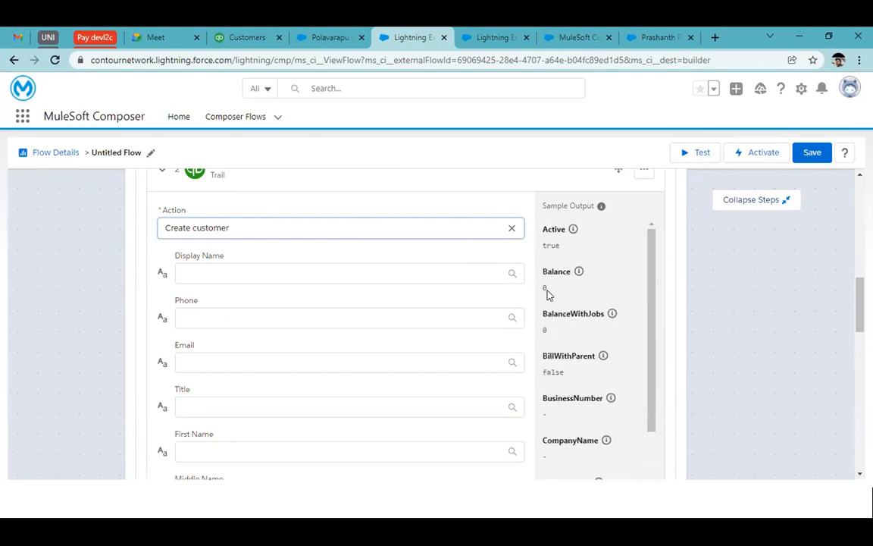
# Step: Map the customer's Display Name to the Salesforce trigger's Last Name
pyautogui.click(336, 271)
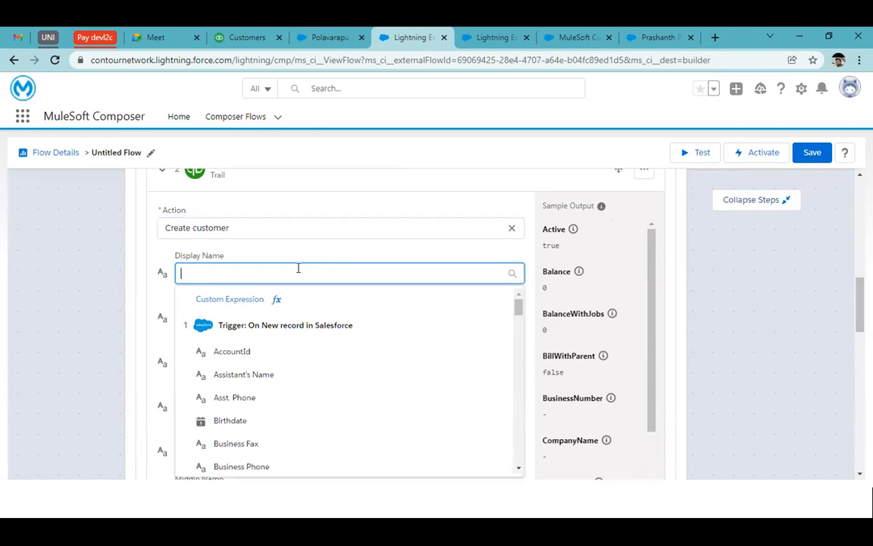
pyautogui.write('last')
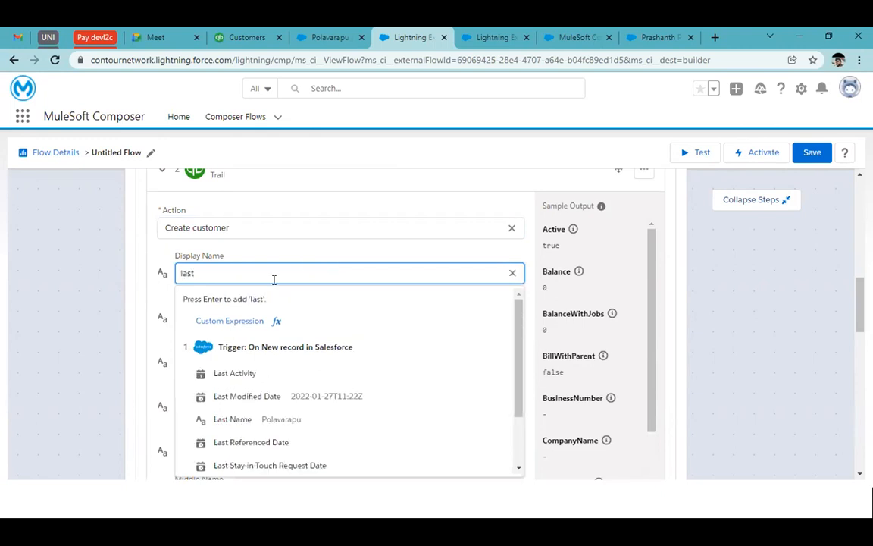
pyautogui.write(' n')
pyautogui.click(263, 378)
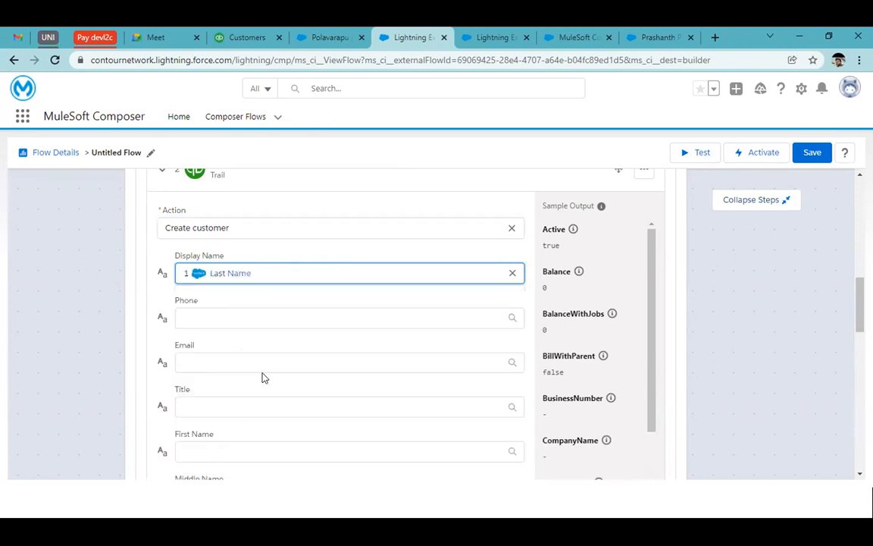
# Step: Map the customer's Phone to the trigger's Home Phone and the customer's Email to the trigger's Email
pyautogui.click(203, 319)
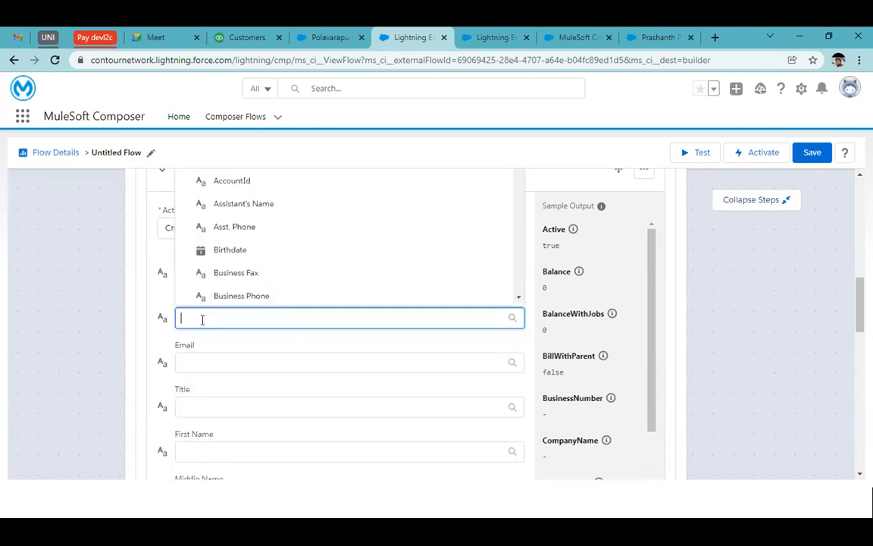
pyautogui.write('phone')
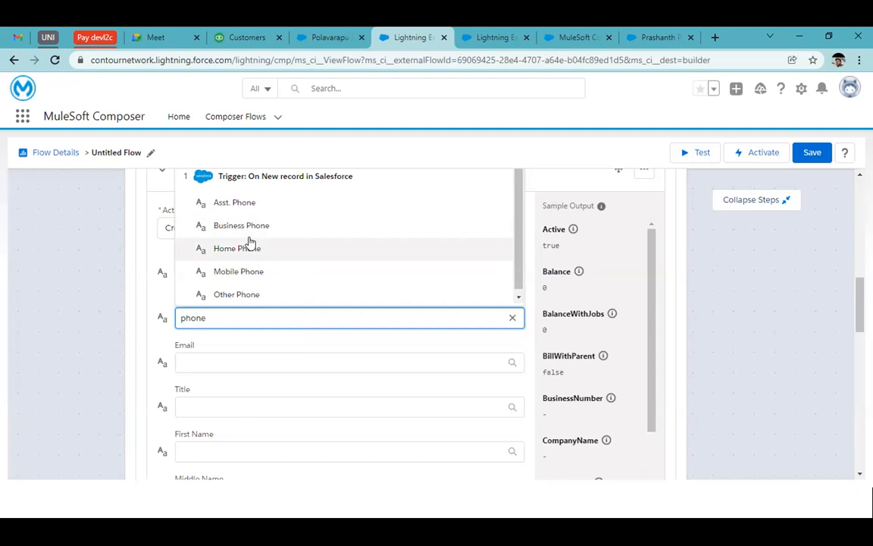
pyautogui.click(239, 249)
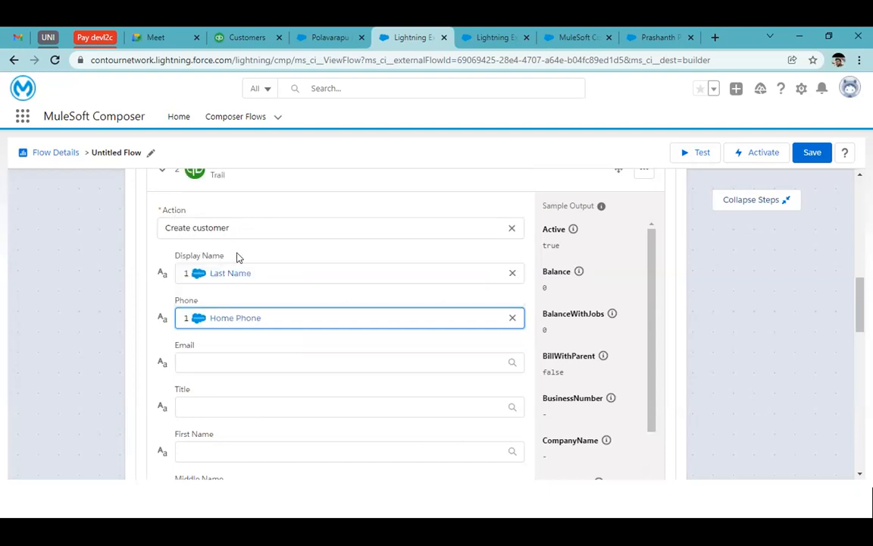
pyautogui.click(209, 365)
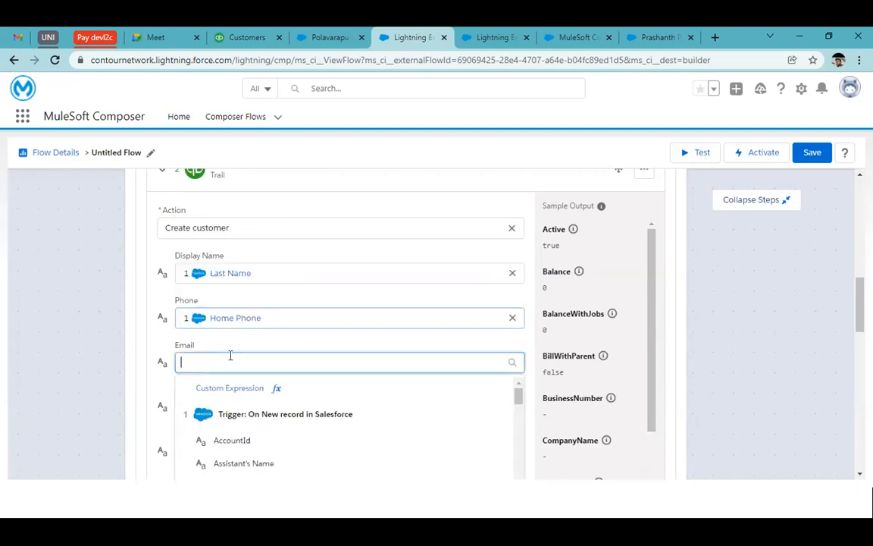
pyautogui.write('ema')
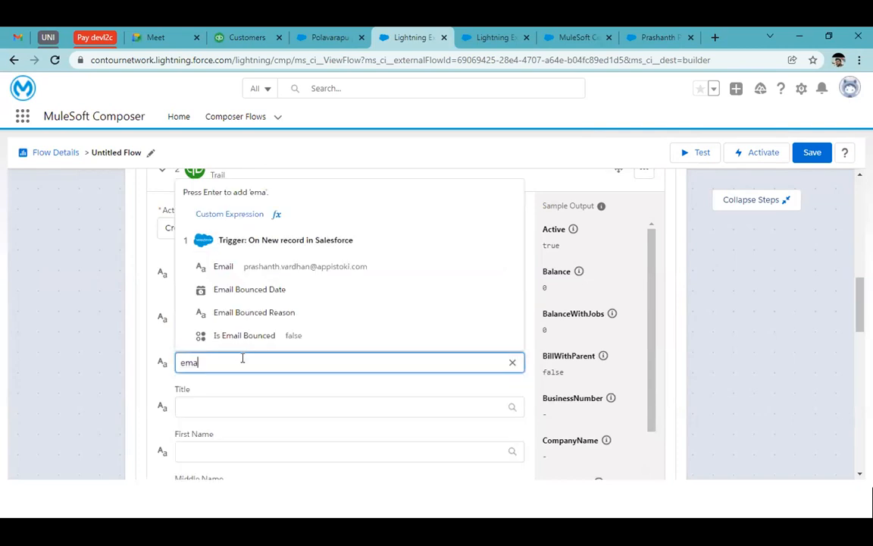
pyautogui.click(203, 262)
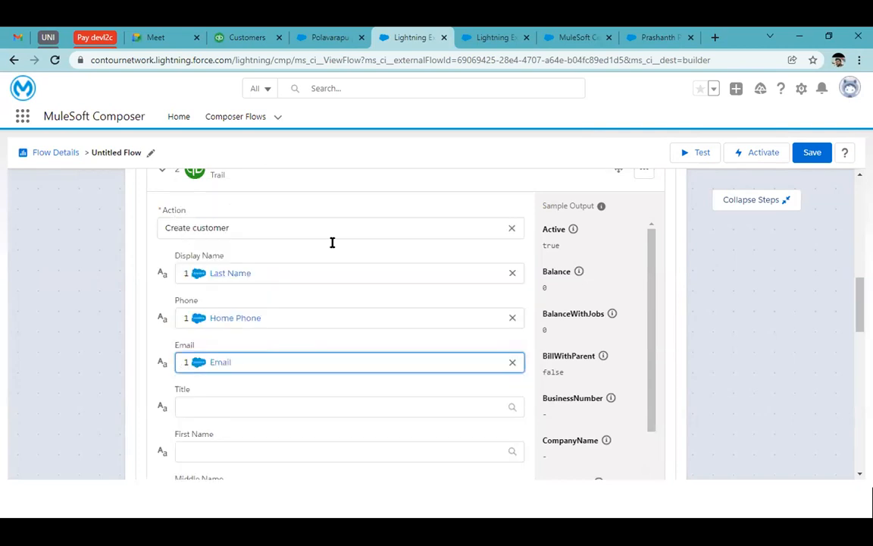
# Step: Map the customer's Title to the Salesforce trigger's Title
pyautogui.scroll(10, 331, 247)
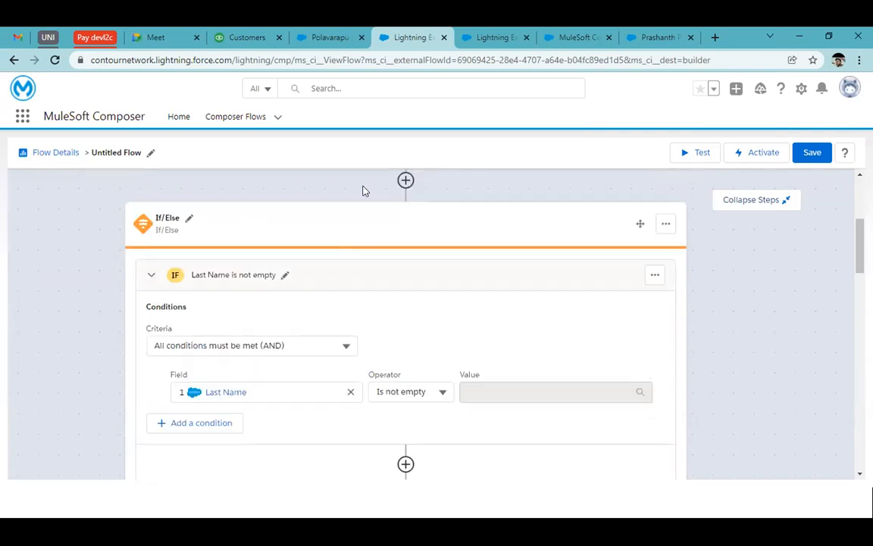
pyautogui.scroll(5, 362, 190)
pyautogui.scroll(-15, 378, 363)
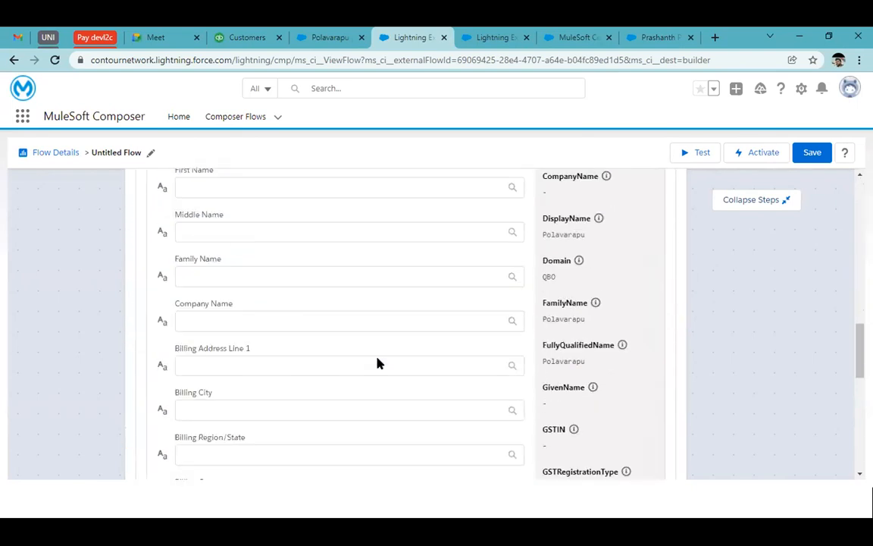
pyautogui.scroll(2, 199, 228)
pyautogui.click(209, 281)
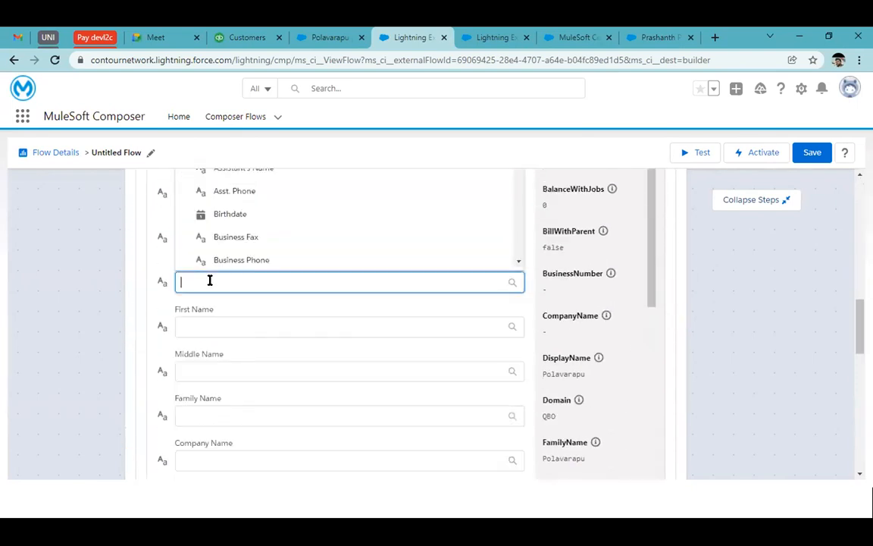
pyautogui.write('tit')
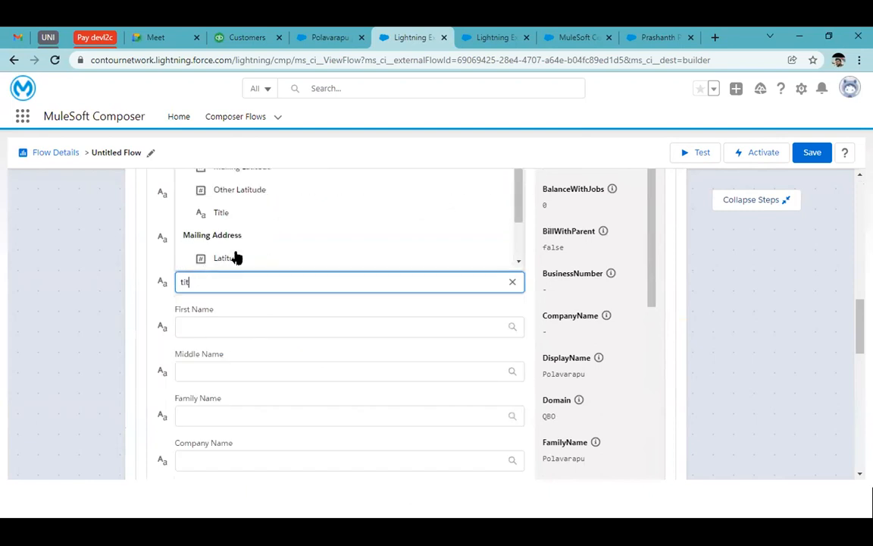
pyautogui.click(214, 215)
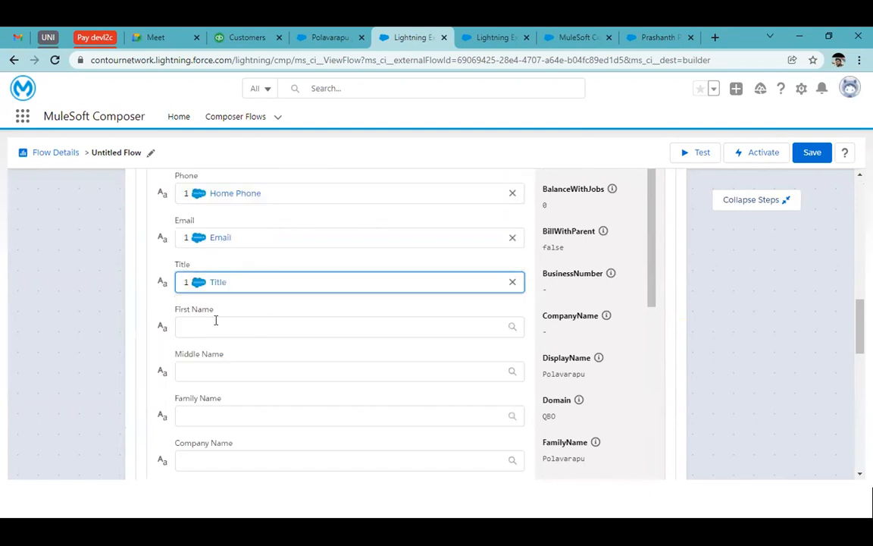
# Step: Map the customer's Family Name to the Salesforce trigger's Last Name
pyautogui.scroll(-1, 231, 367)
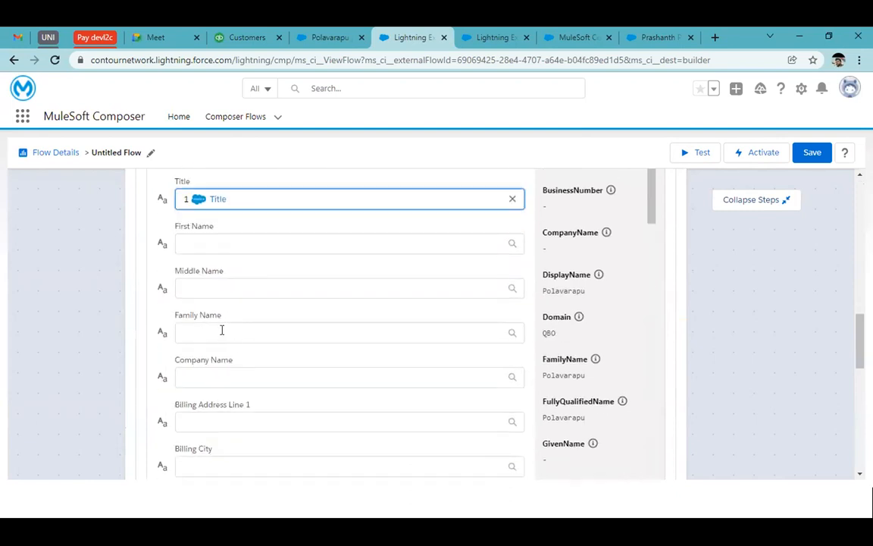
pyautogui.click(223, 332)
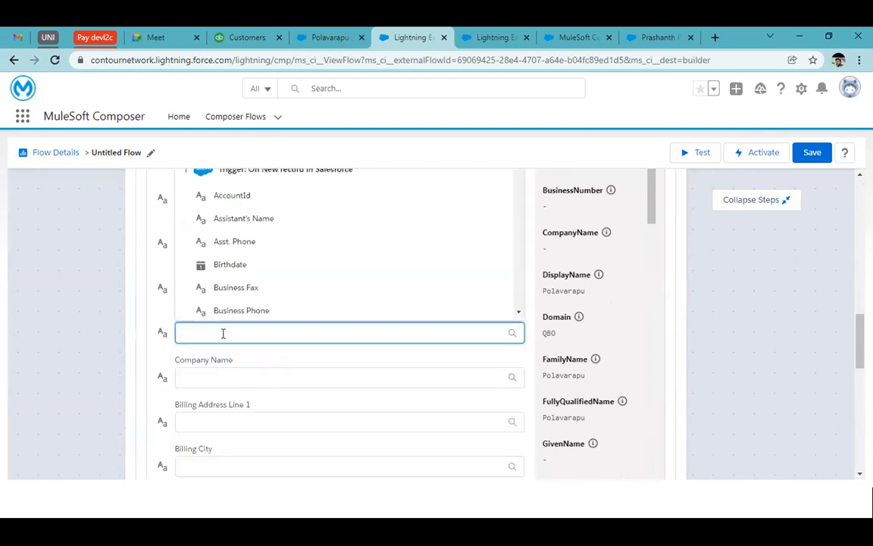
pyautogui.write('last')
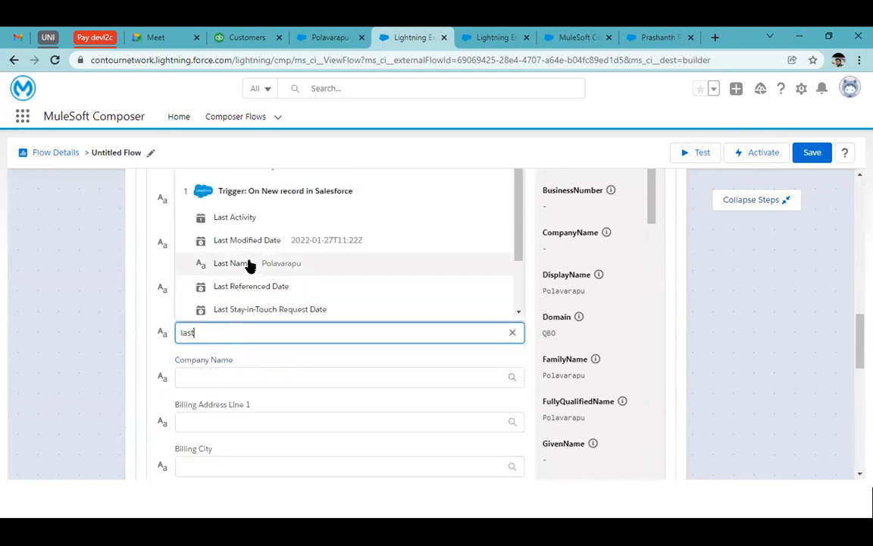
pyautogui.click(250, 264)
# Step: Map Billing Address Line 1 to the trigger's Mailing Address Street and Billing City to its Mailing Address City
pyautogui.scroll(-2, 241, 443)
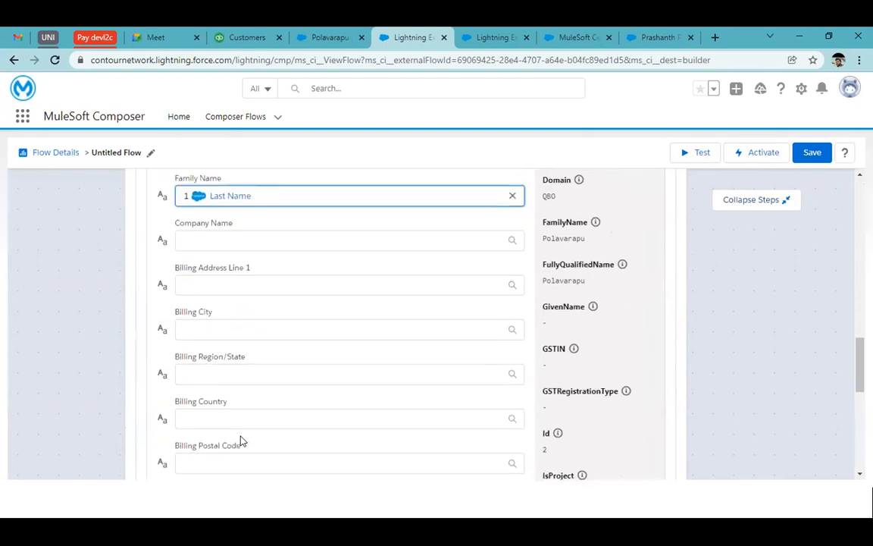
pyautogui.click(229, 282)
pyautogui.write('stree')
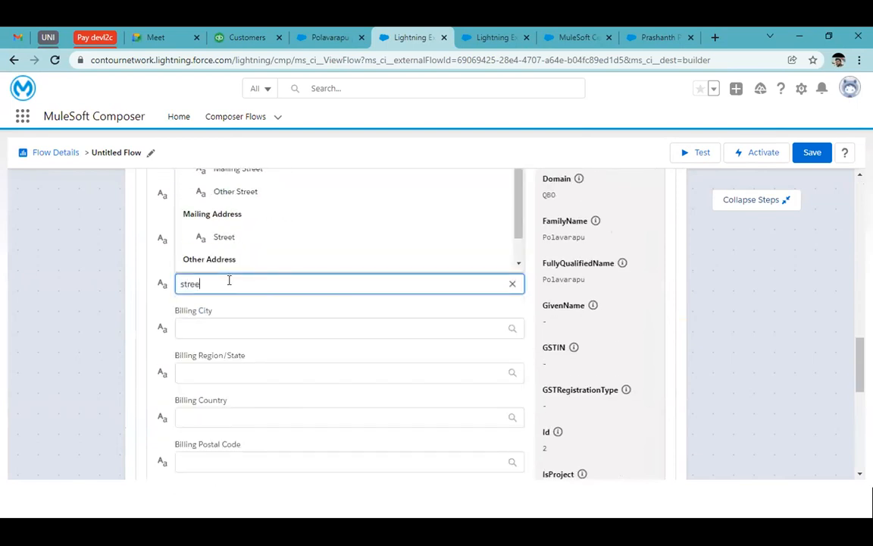
pyautogui.click(262, 236)
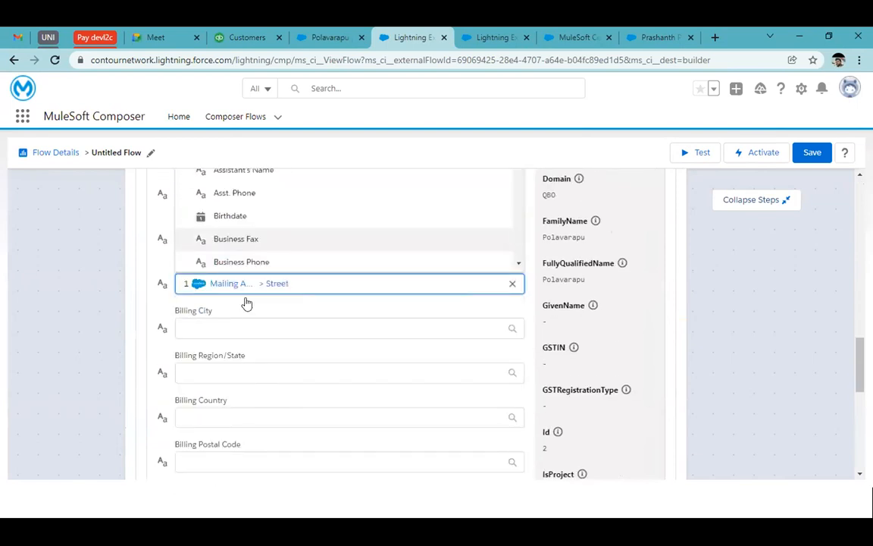
pyautogui.click(215, 330)
pyautogui.write('city')
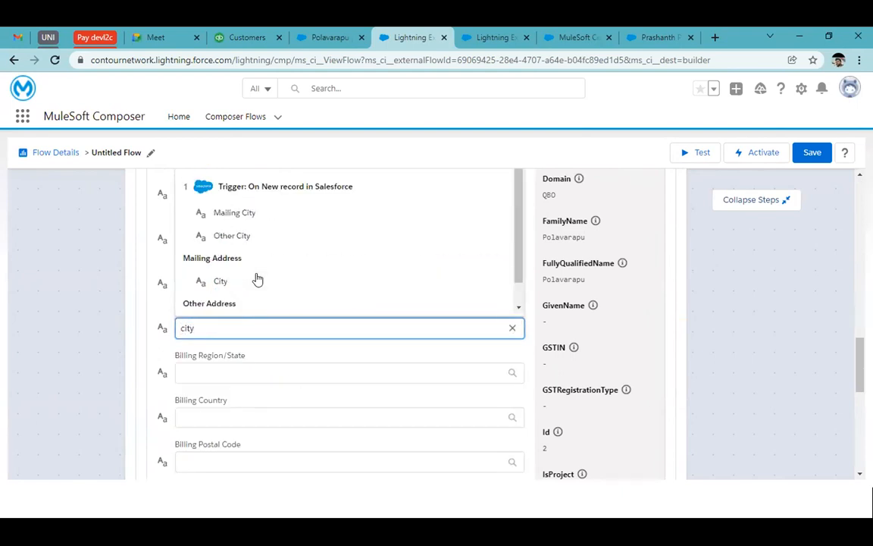
pyautogui.click(257, 281)
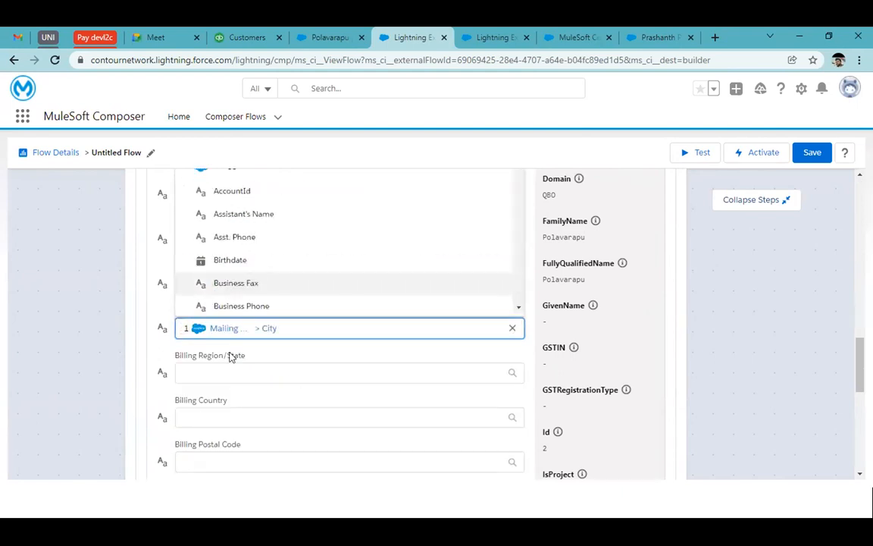
# Step: Map Billing Region/State to the trigger's Mailing Address State, leaving Billing Country empty
pyautogui.click(229, 367)
pyautogui.write('stat')
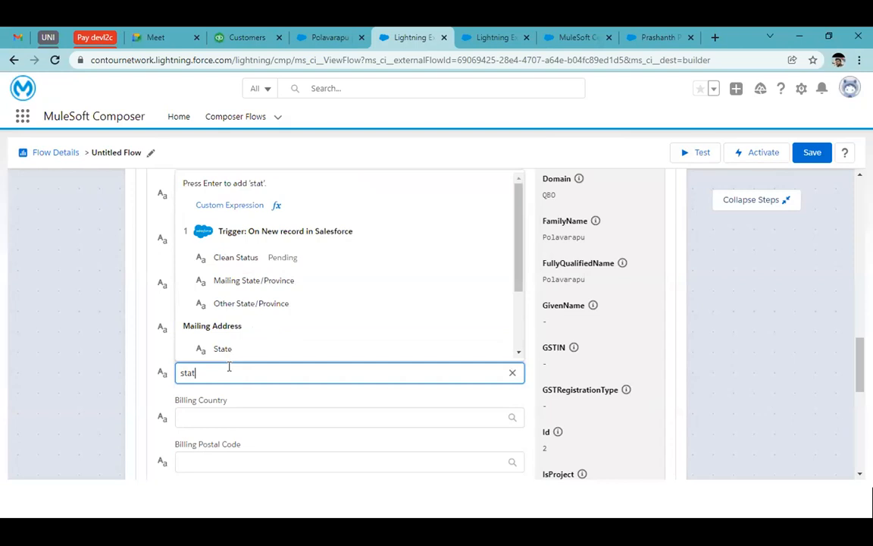
pyautogui.click(242, 347)
pyautogui.click(239, 416)
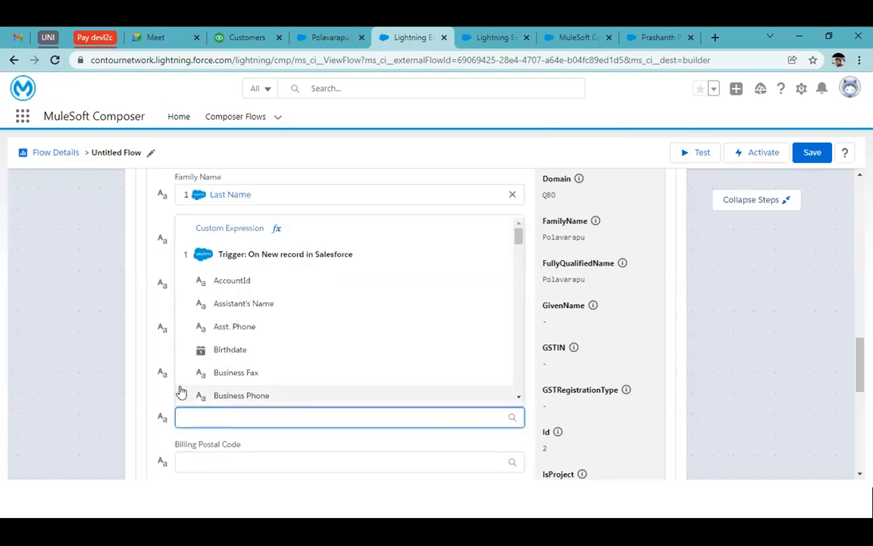
pyautogui.scroll(-2, 98, 365)
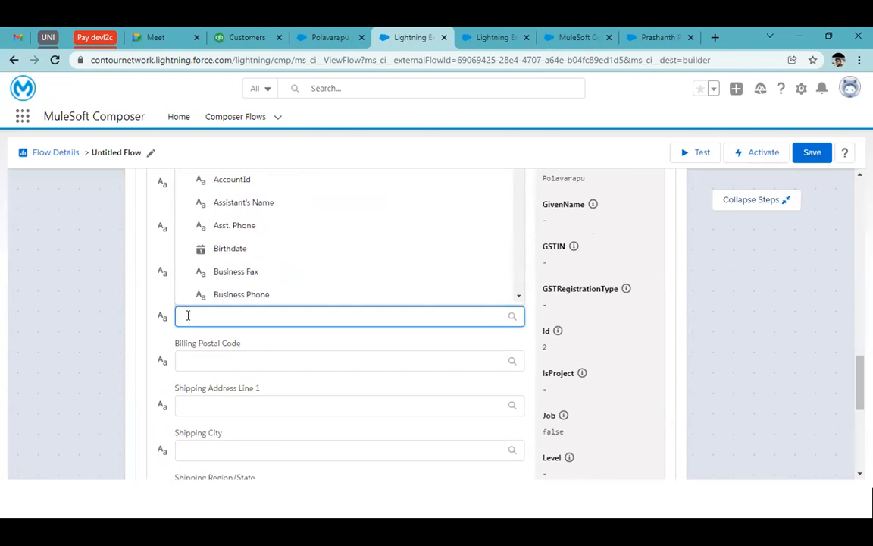
pyautogui.click(163, 311)
# Step: Review the systems and block types available for a step after the If/Else block
pyautogui.scroll(-2, 250, 334)
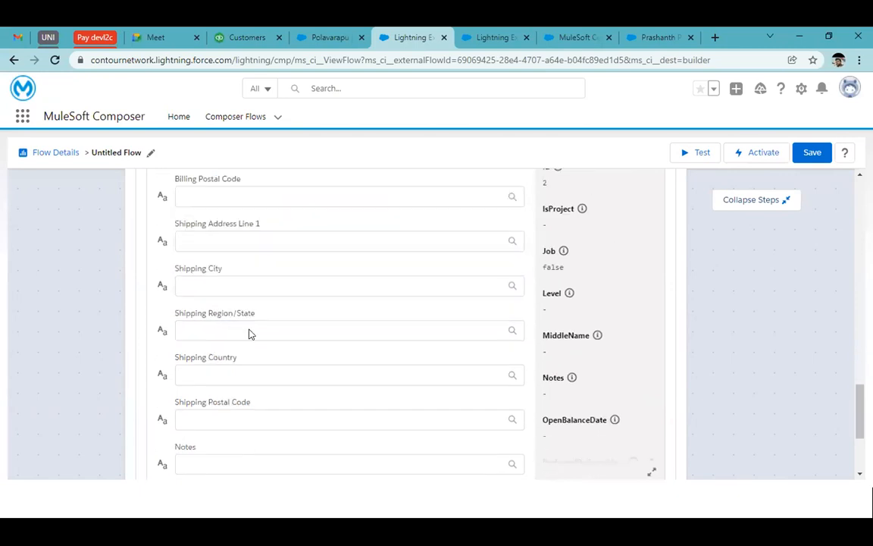
pyautogui.scroll(-2, 251, 333)
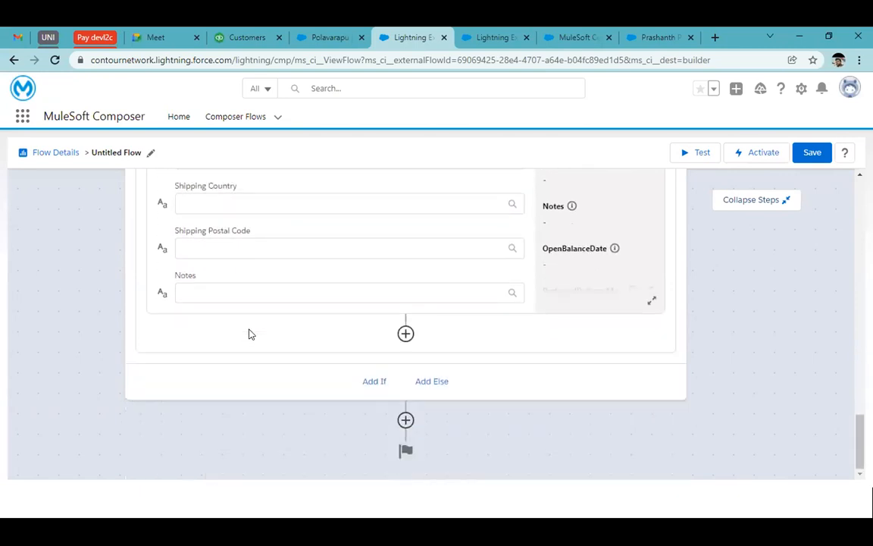
pyautogui.click(406, 423)
pyautogui.scroll(-5, 485, 380)
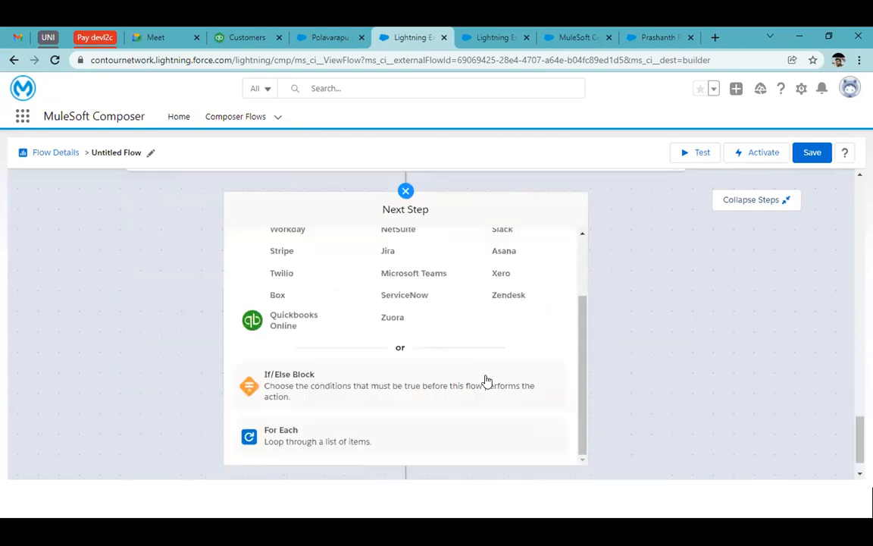
pyautogui.scroll(-2, 592, 314)
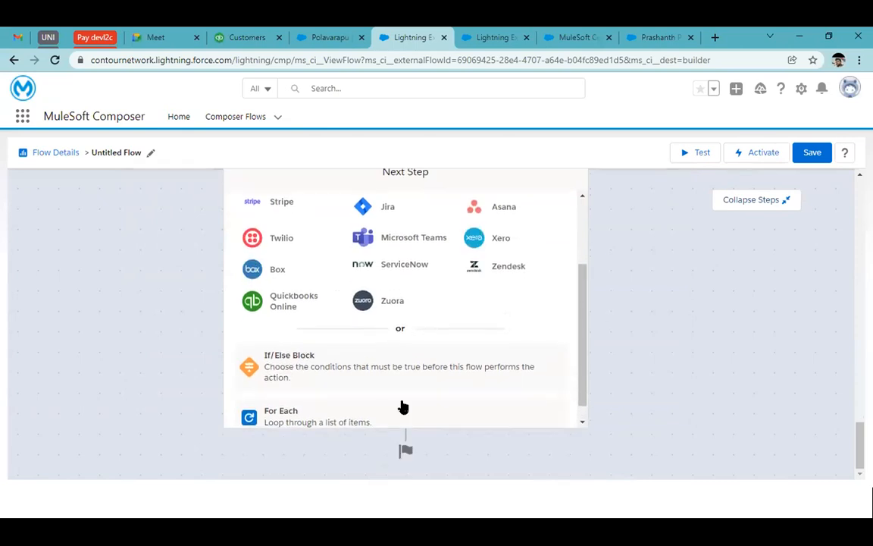
pyautogui.scroll(5, 620, 322)
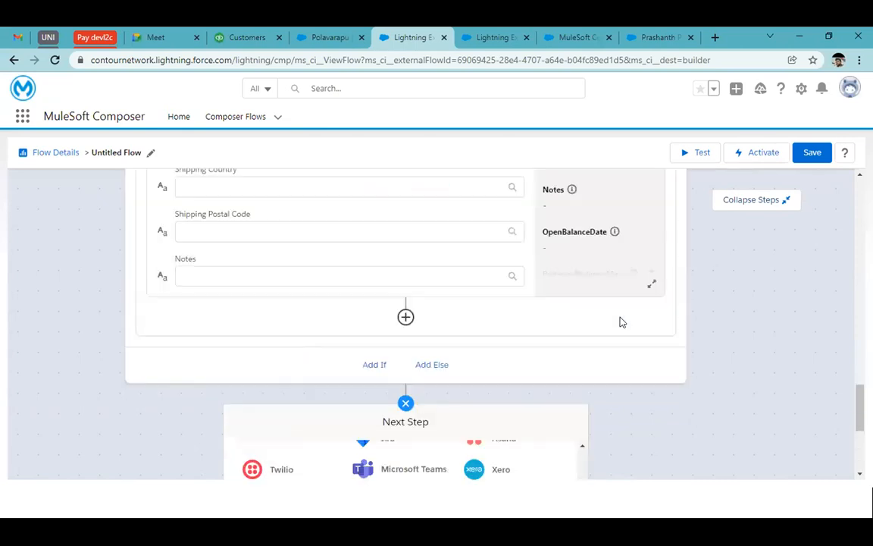
pyautogui.scroll(10, 733, 232)
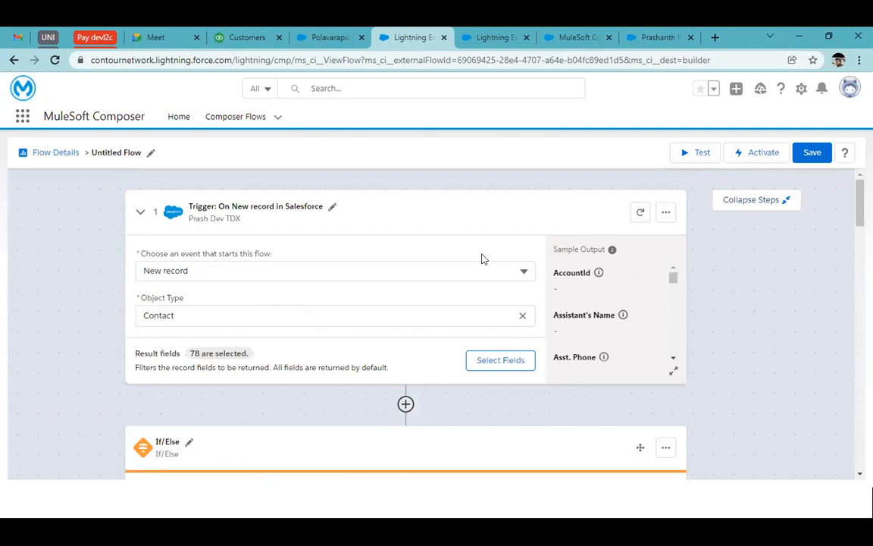
# Step: Discard the untitled flow's unsaved changes and start a new flow from the Composer Flows list
pyautogui.click(241, 117)
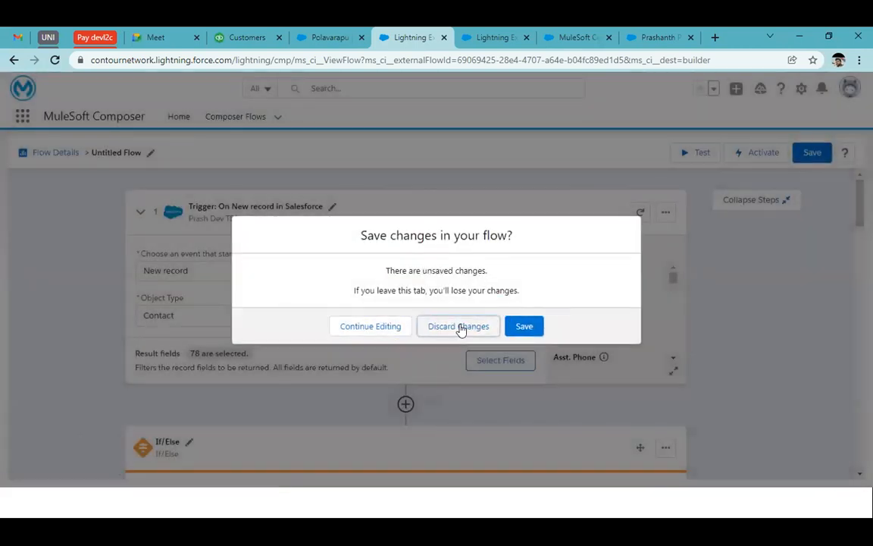
pyautogui.click(459, 327)
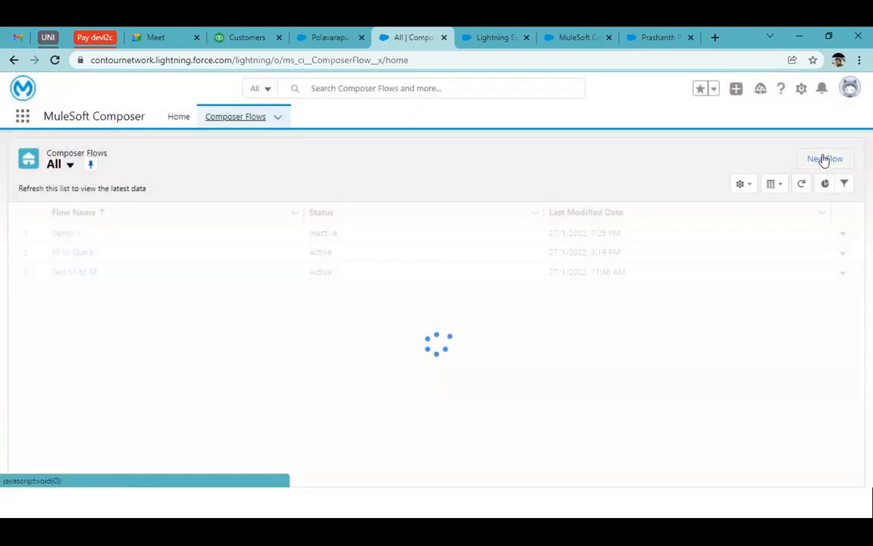
pyautogui.click(825, 159)
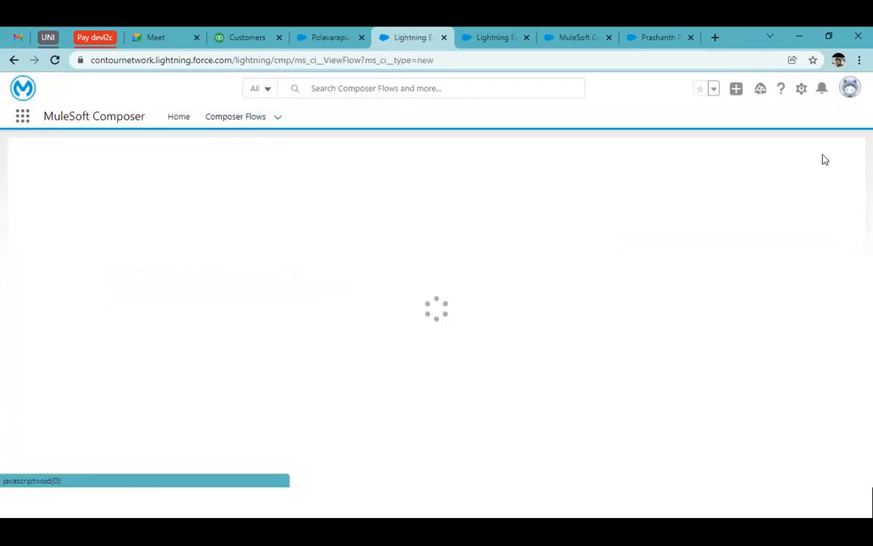
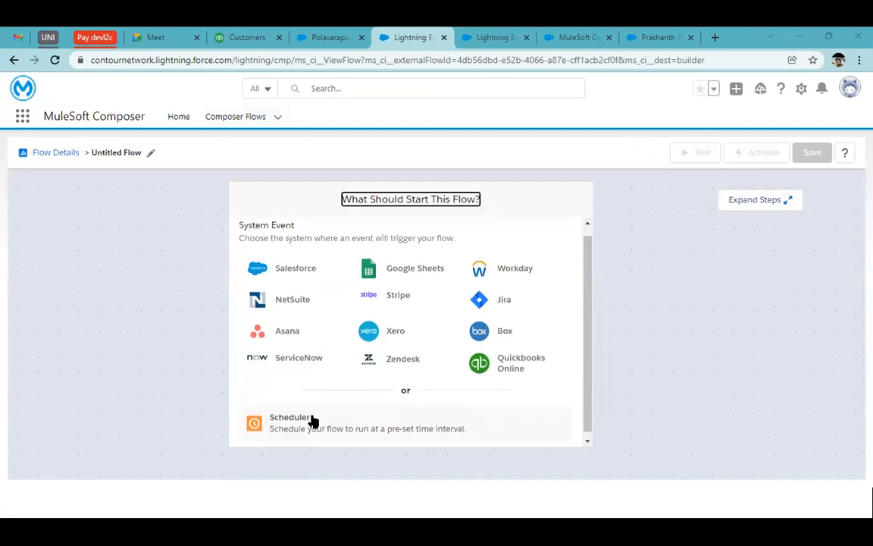
# Step: Start the flow with a Scheduler and review its run intervals, keeping 15 minutes
pyautogui.click(313, 422)
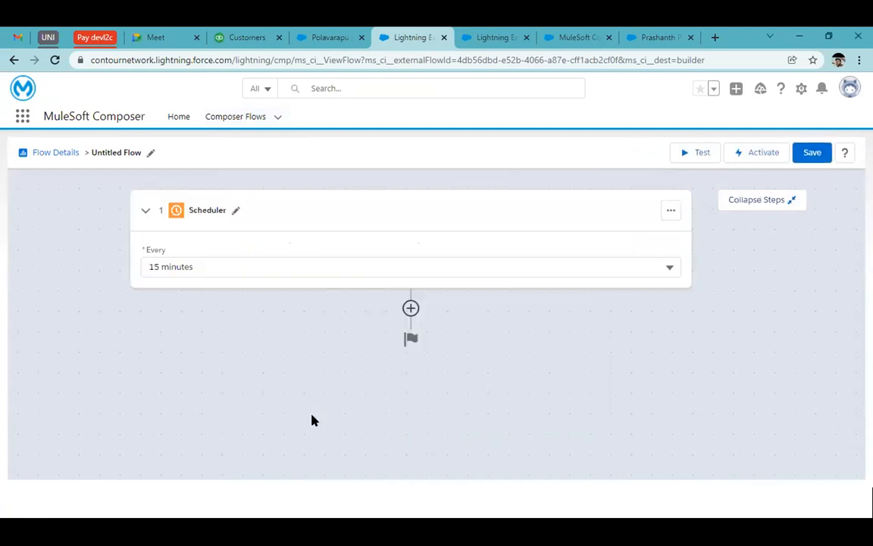
pyautogui.click(318, 267)
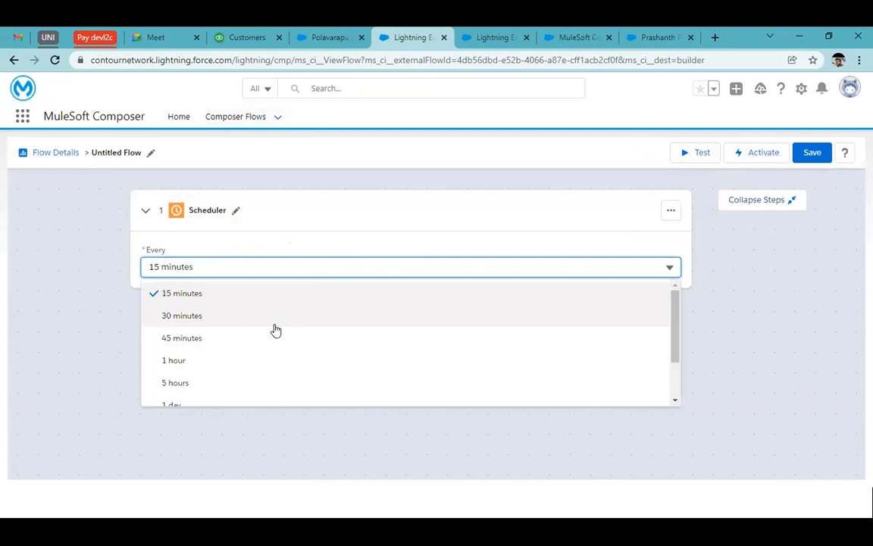
pyautogui.scroll(-2, 204, 334)
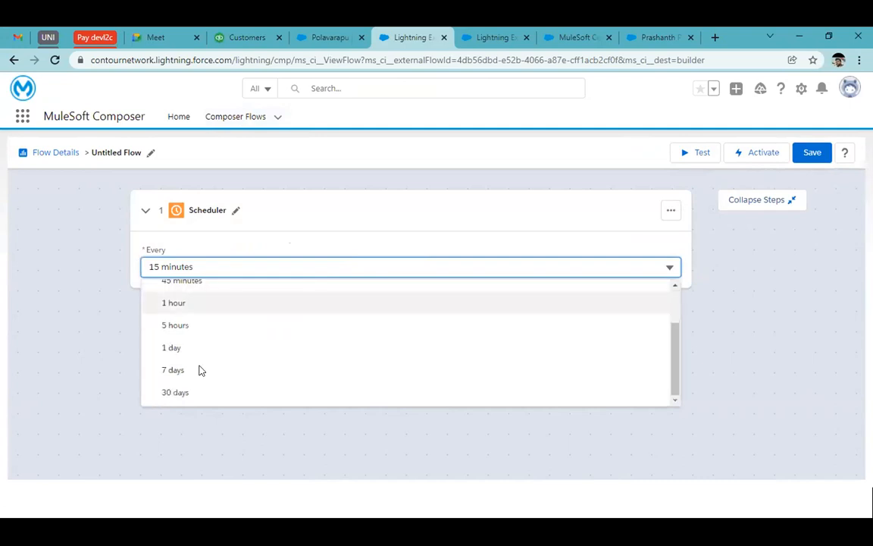
pyautogui.click(391, 212)
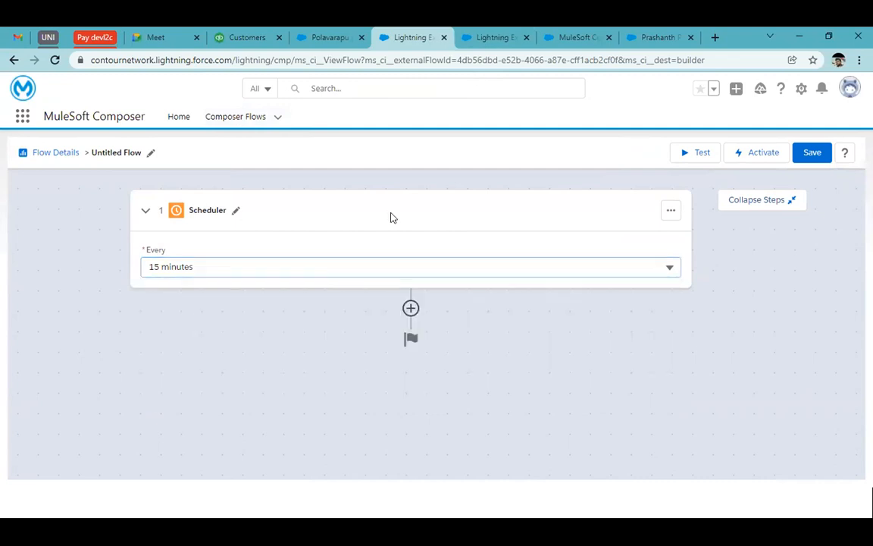
# Step: Review the systems available for the step after the Scheduler
pyautogui.click(410, 309)
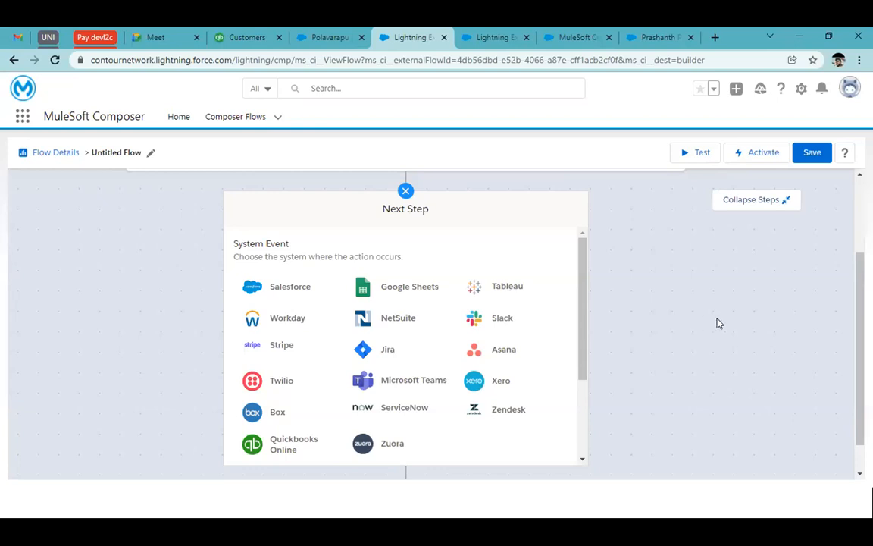
pyautogui.scroll(2, 443, 297)
pyautogui.click(406, 311)
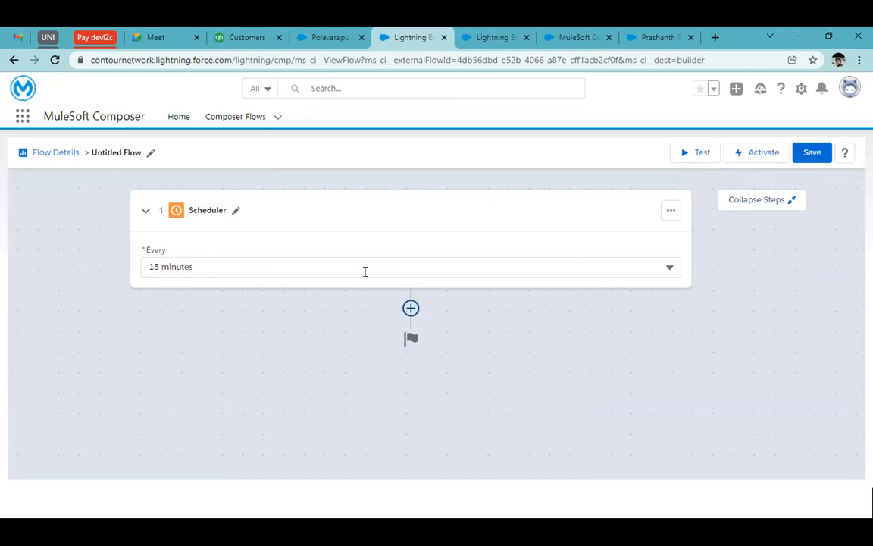
# Step: Discard the untitled Scheduler flow and open the SF to Quick flow's details from the Composer Flows list
pyautogui.click(233, 116)
pyautogui.click(446, 326)
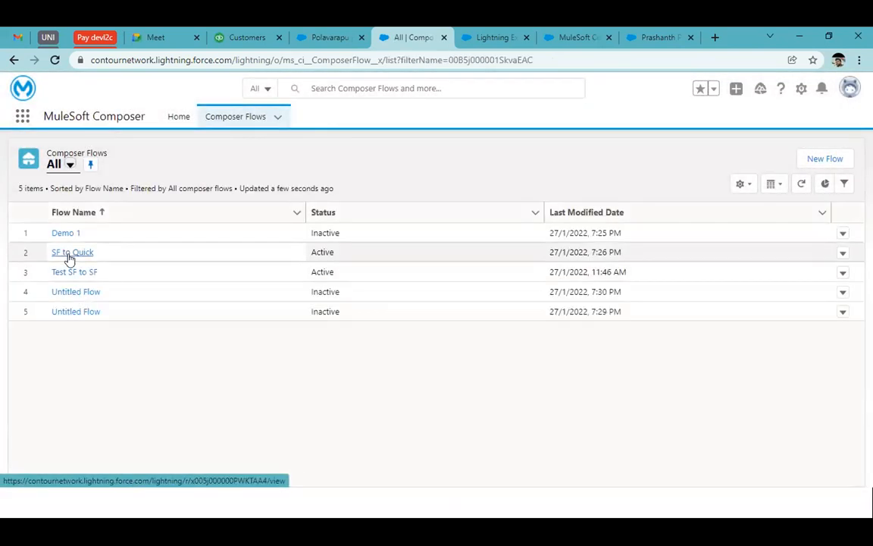
pyautogui.click(69, 254)
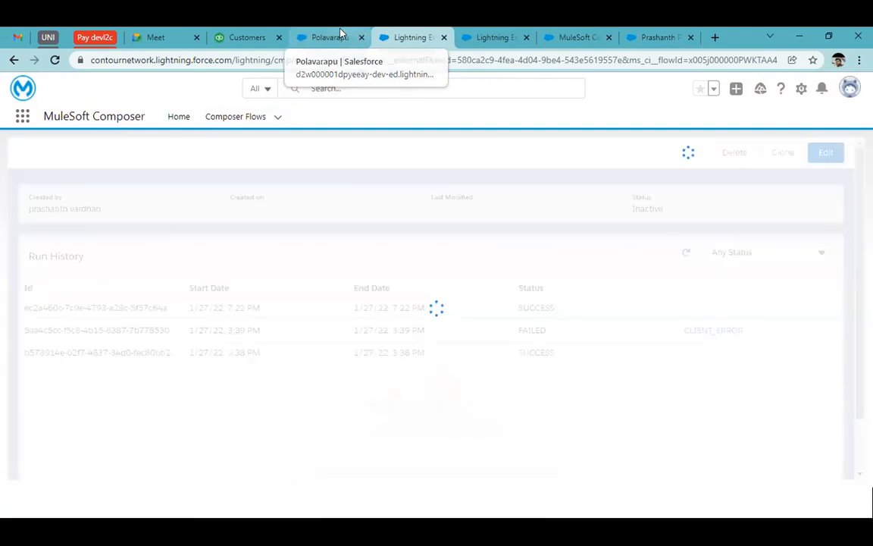
# Step: Switch to the source Salesforce org, reload its Contacts list and open the form for a new contact
pyautogui.click(340, 32)
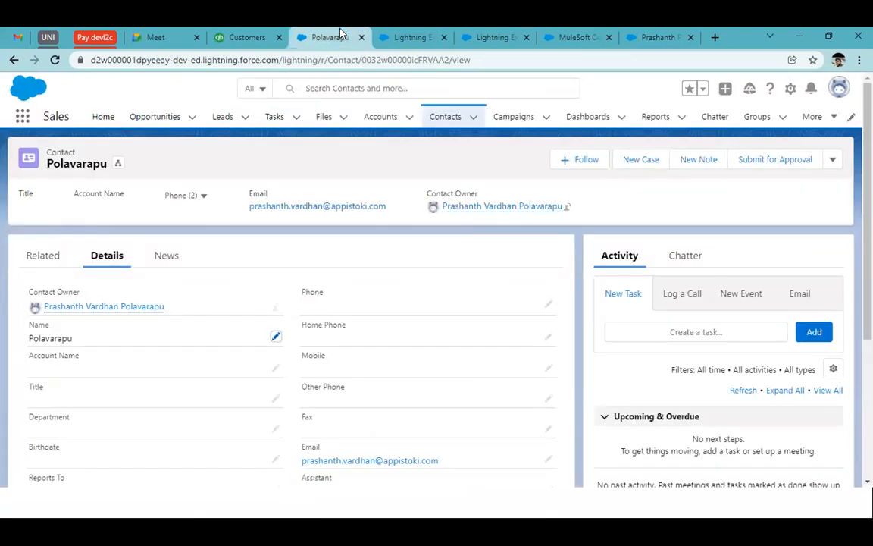
pyautogui.click(447, 126)
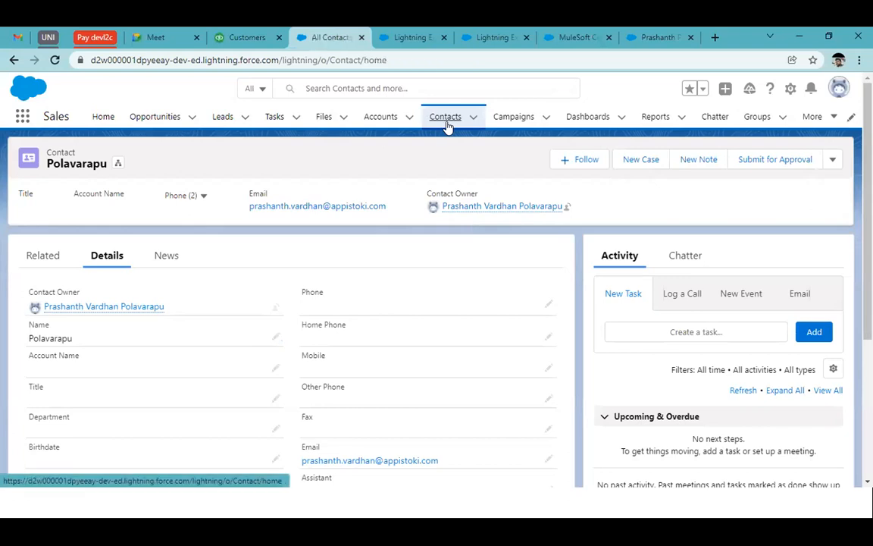
pyautogui.click(549, 160)
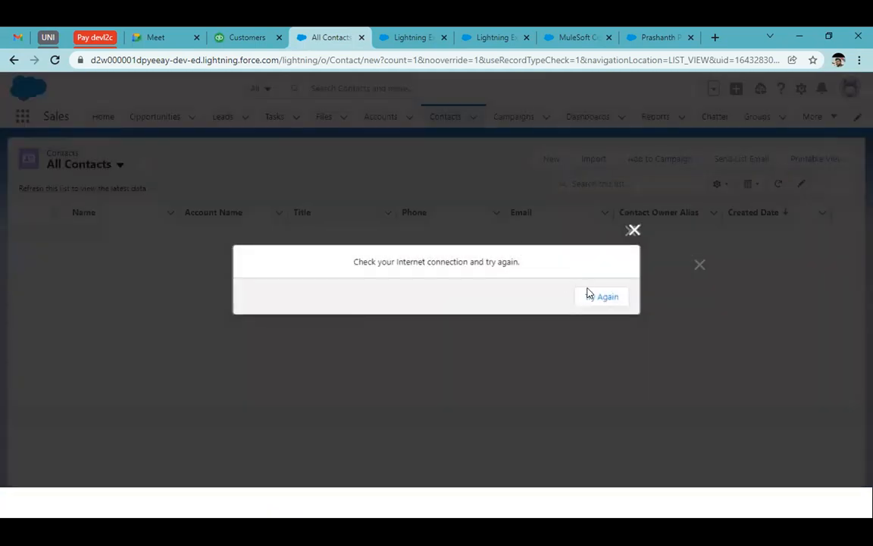
pyautogui.click(589, 296)
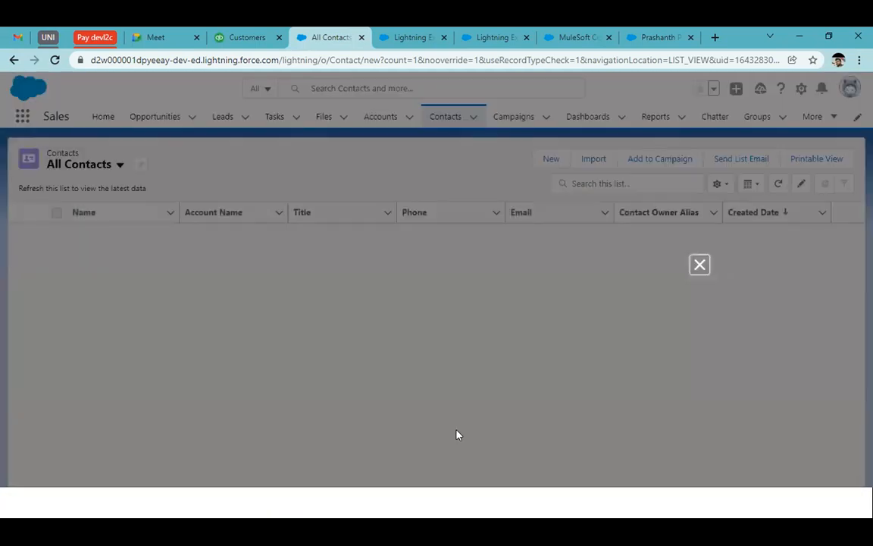
pyautogui.click(700, 265)
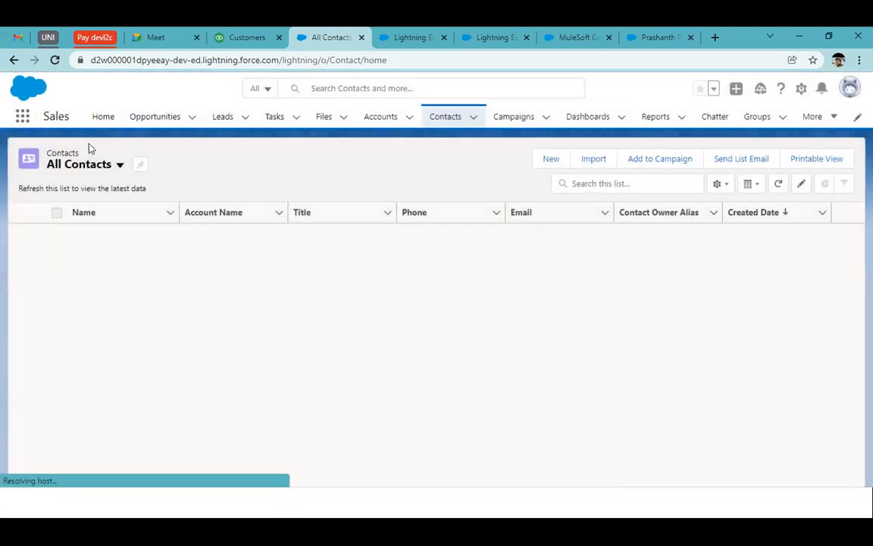
pyautogui.click(55, 59)
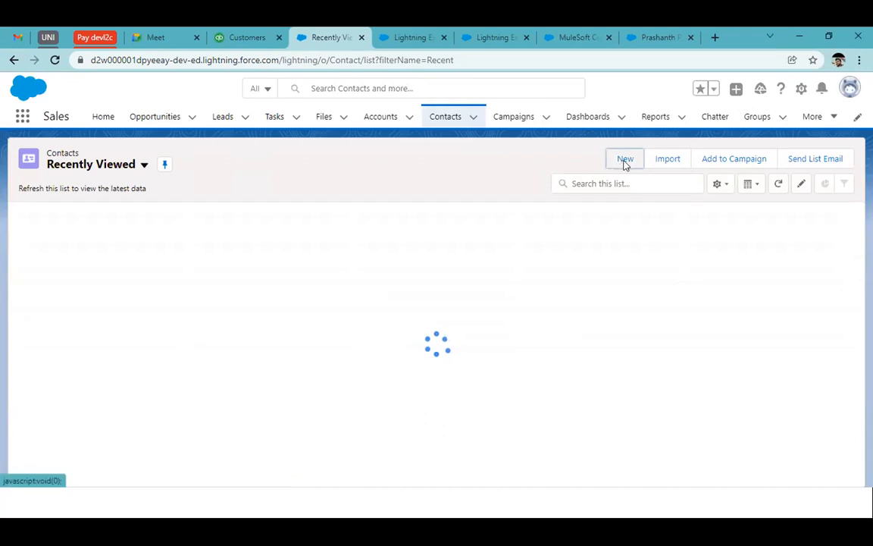
pyautogui.click(625, 165)
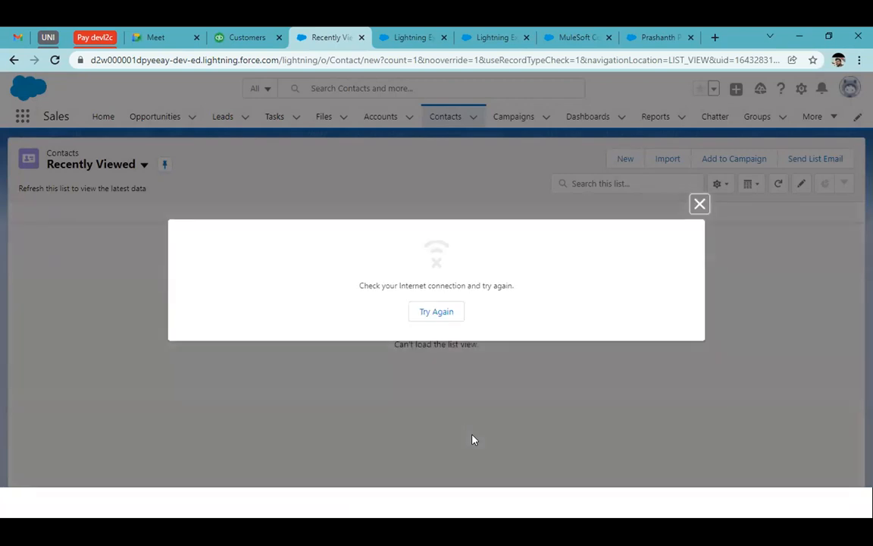
pyautogui.click(444, 312)
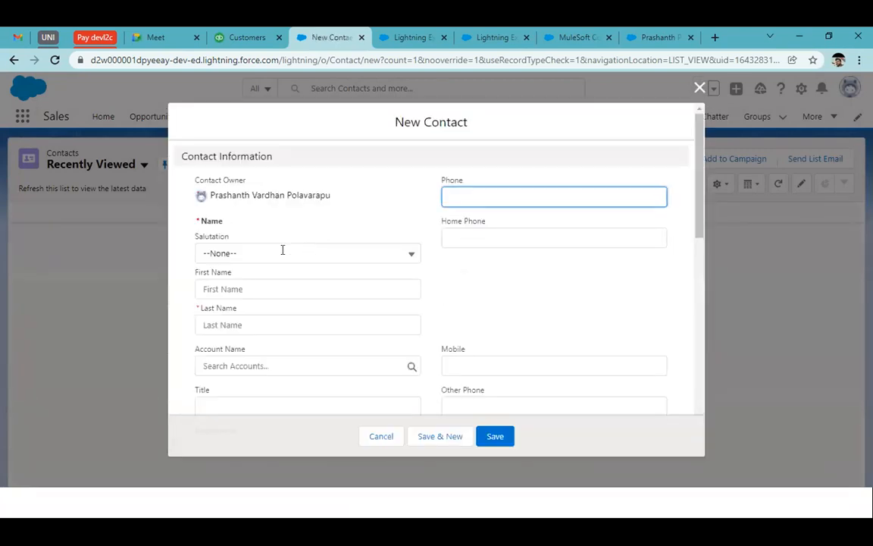
# Step: Set the new contact's salutation to Mr. and enter the contact's last name
pyautogui.click(239, 254)
pyautogui.click(234, 304)
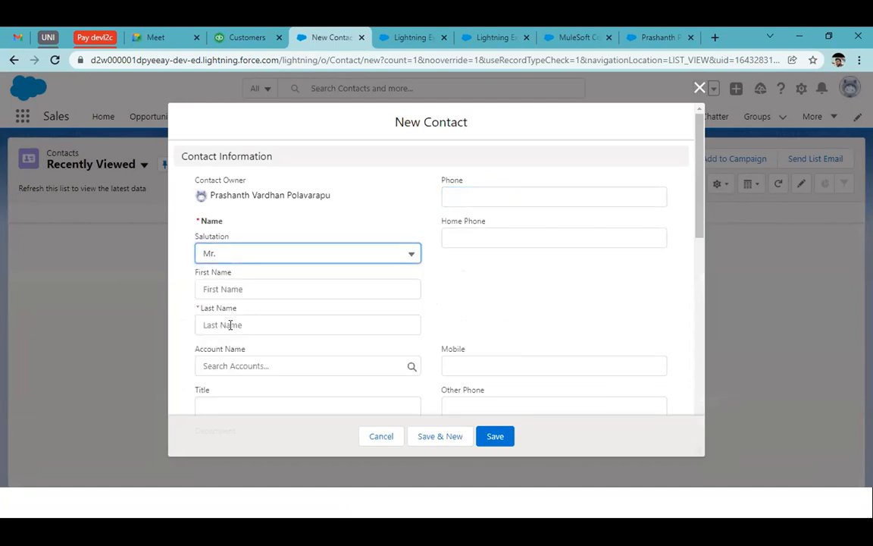
pyautogui.click(230, 324)
pyautogui.write('Phaneendra')
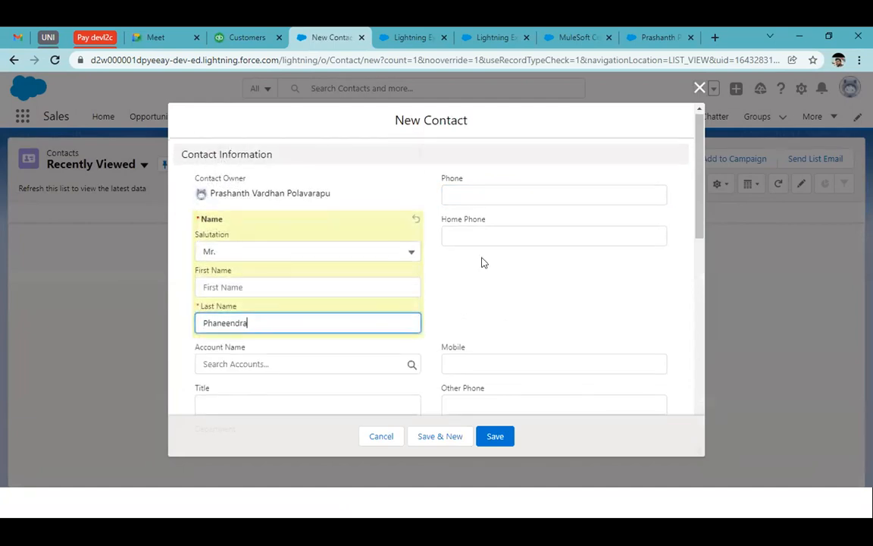
# Step: Fill in the contact's Phone, First Name and Home Phone from the saved autofill entries
pyautogui.scroll(-2, 484, 261)
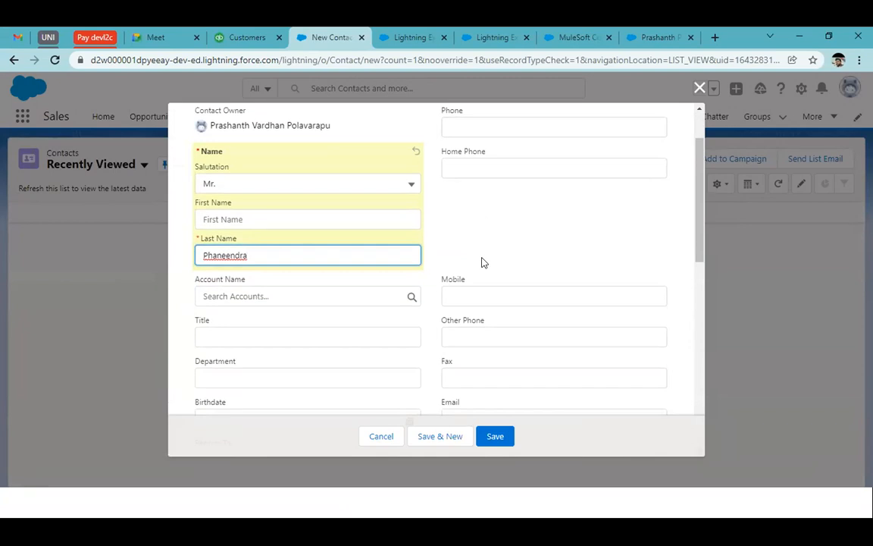
pyautogui.scroll(2, 466, 199)
pyautogui.click(466, 199)
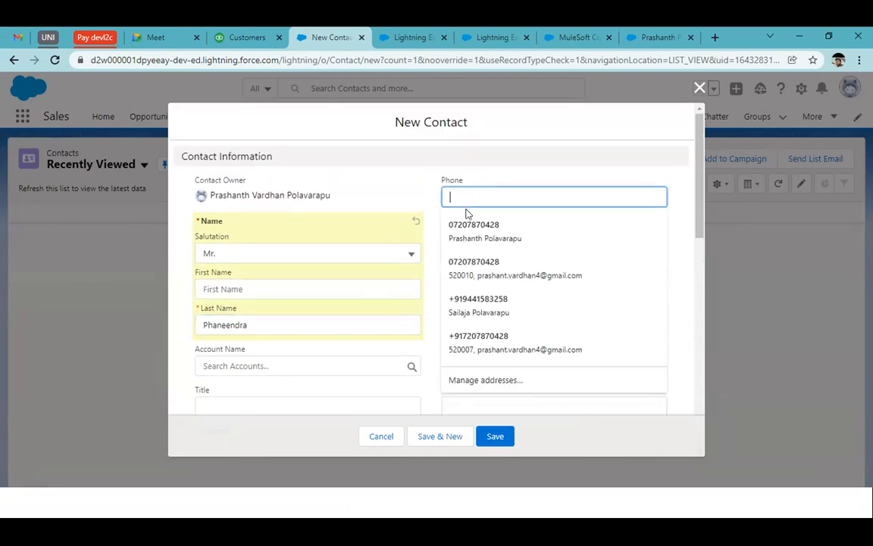
pyautogui.click(476, 230)
pyautogui.click(477, 232)
pyautogui.press('Escape')
pyautogui.click(469, 241)
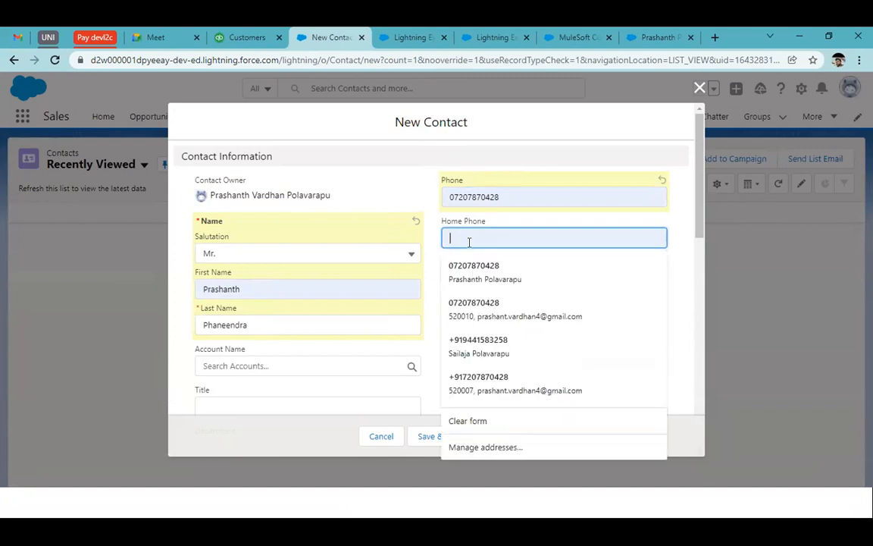
pyautogui.click(480, 301)
# Step: Fill in the contact's Mobile and Email from the saved autofill entries, replacing the first email choice with another saved address
pyautogui.scroll(-2, 508, 314)
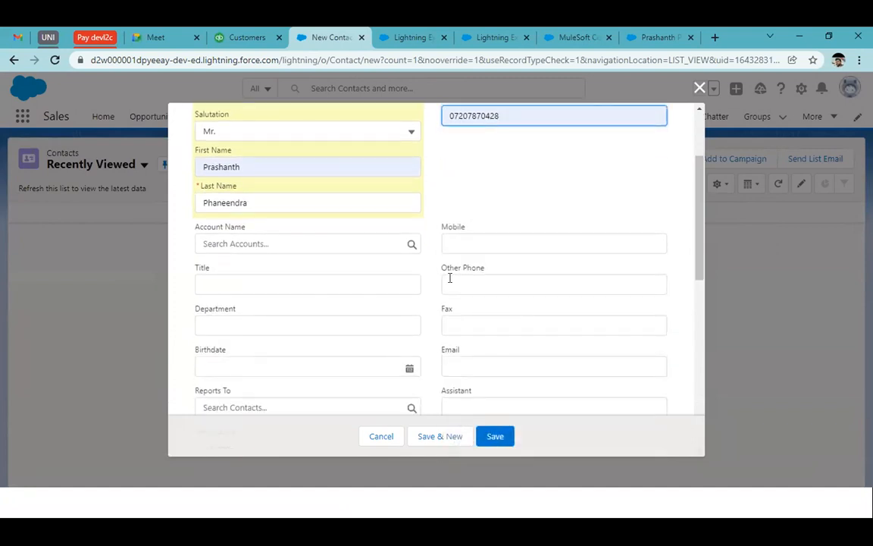
pyautogui.click(470, 366)
pyautogui.click(539, 282)
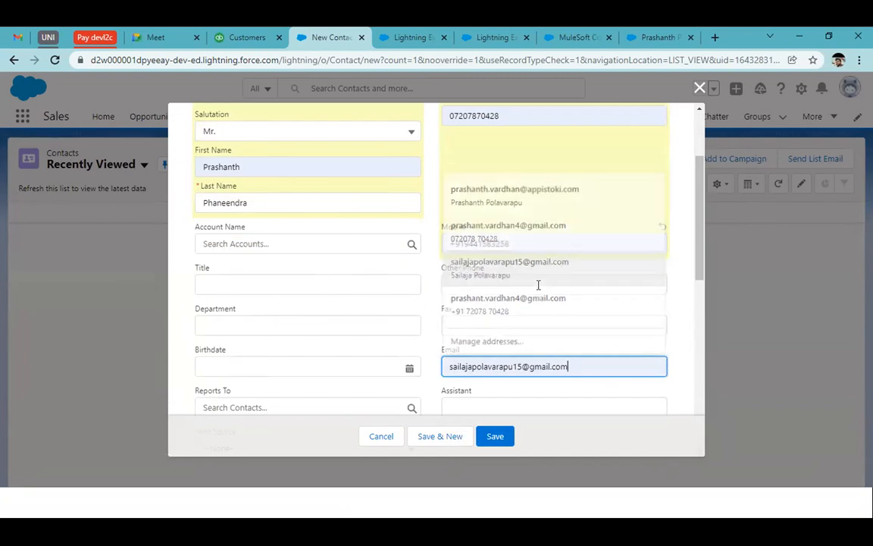
pyautogui.click(560, 362)
pyautogui.click(470, 437)
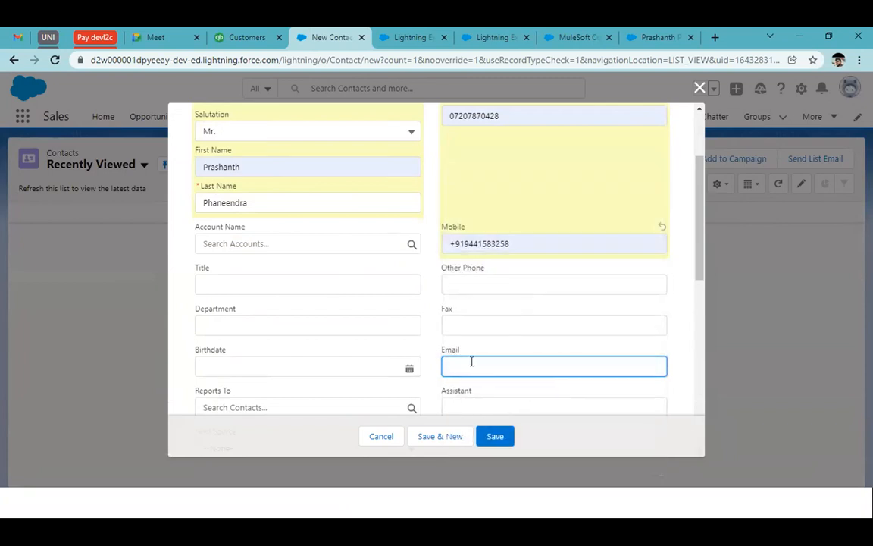
pyautogui.click(473, 362)
pyautogui.click(508, 304)
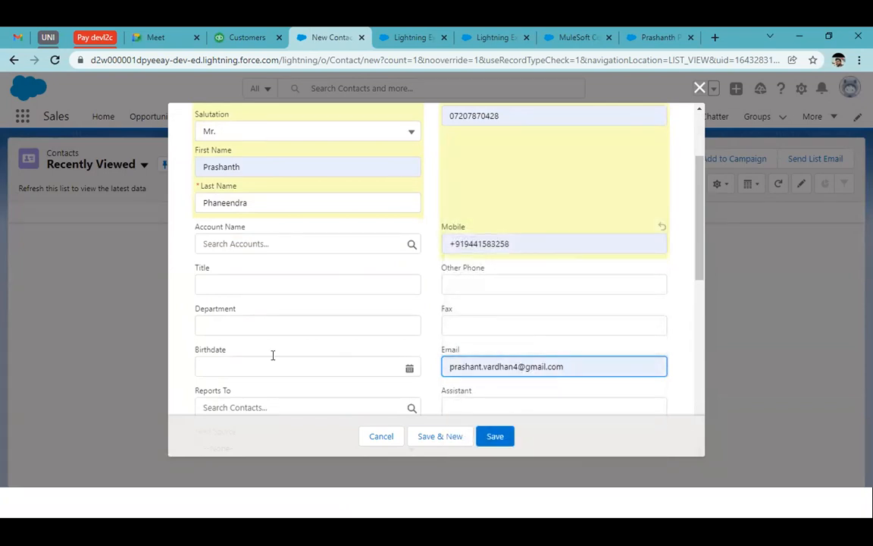
# Step: Enter the contact's mailing street and mailing city in the Address Information section
pyautogui.scroll(-3, 272, 355)
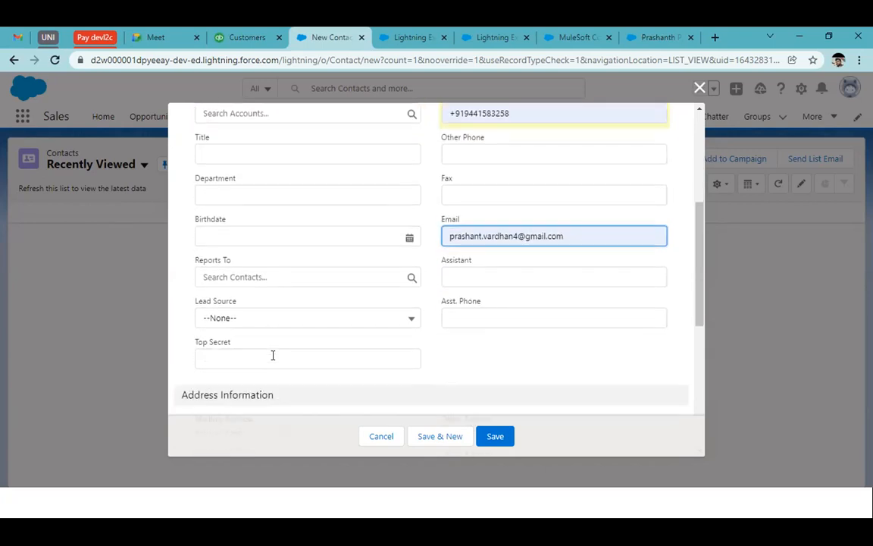
pyautogui.scroll(-8, 273, 355)
pyautogui.scroll(4, 273, 355)
pyautogui.click(270, 284)
pyautogui.write('dkjghrs')
pyautogui.press('Tab')
pyautogui.write('dhfdsyj')
pyautogui.press('Tab')
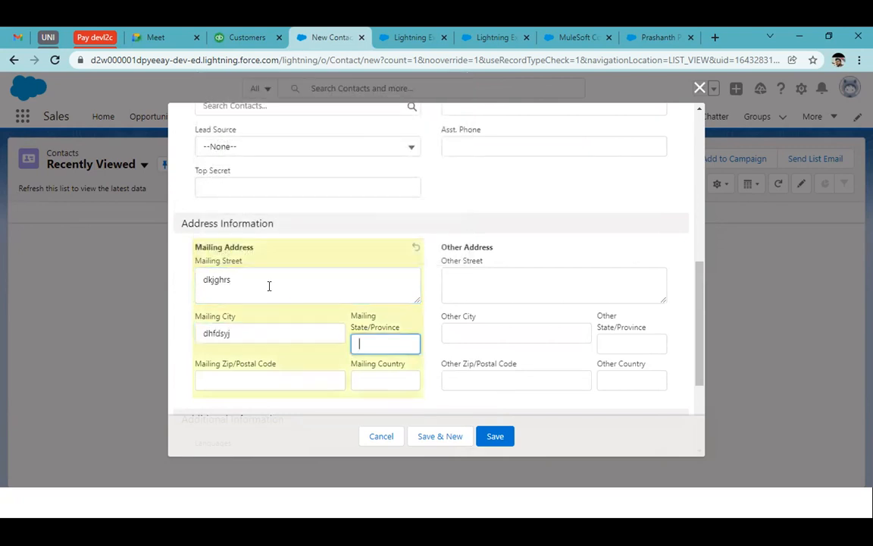
# Step: Enter the contact's mailing state, postal code and country, and save the new contact
pyautogui.write('AP')
pyautogui.press('Tab')
pyautogui.write('568688')
pyautogui.press('Tab')
pyautogui.write('jkdfhrkuf')
pyautogui.click(485, 436)
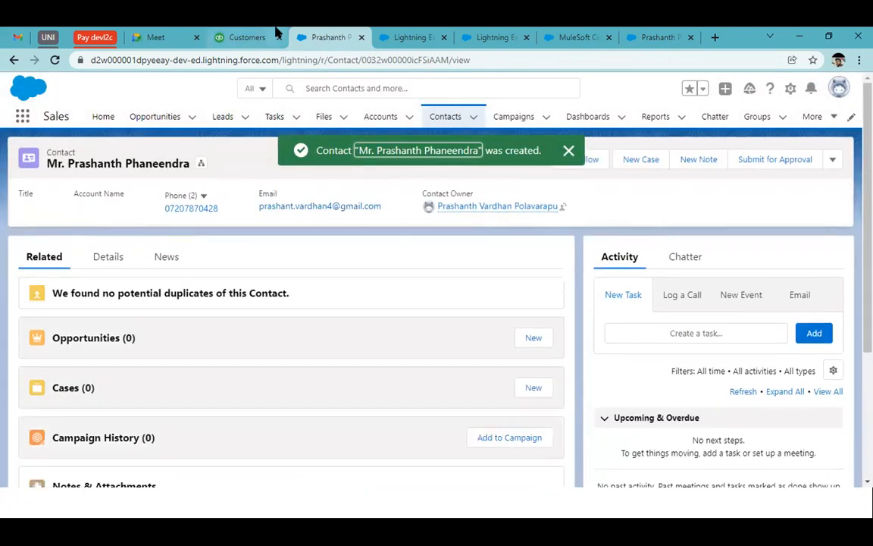
# Step: Refresh the SF to Quick run history in Composer, and reload the QuickBooks Customers list to check for the new contact
pyautogui.click(398, 36)
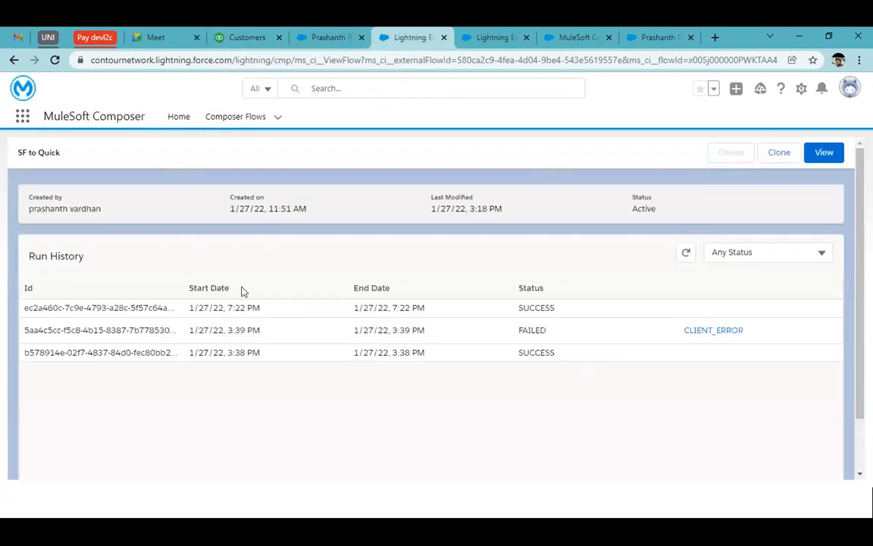
pyautogui.click(684, 256)
pyautogui.moveTo(421, 307); pyautogui.dragTo(186, 308)
pyautogui.click(241, 37)
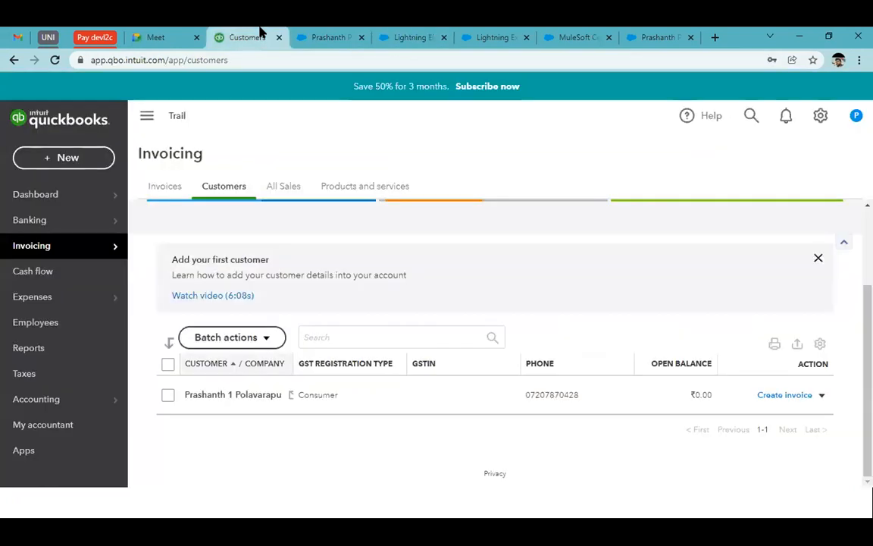
pyautogui.click(54, 59)
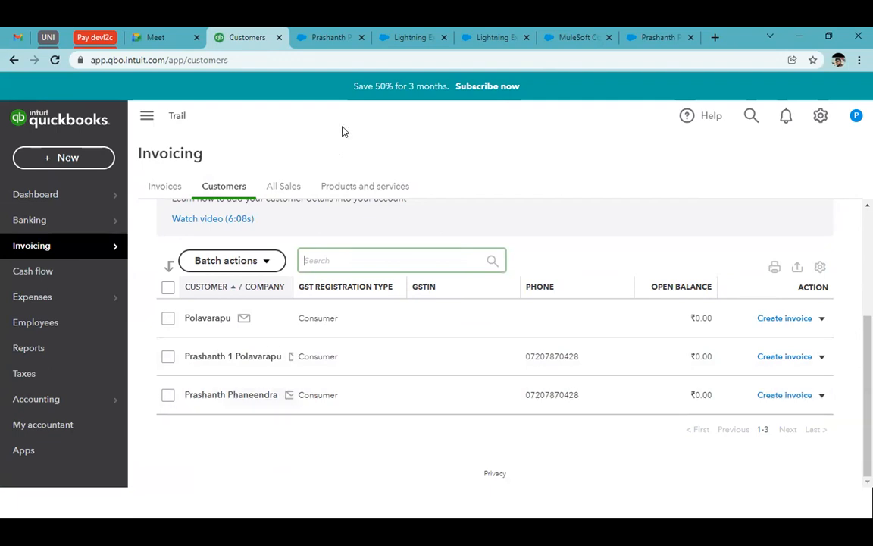
# Step: Return to Composer, open the SF to Quick flow in the builder and deactivate it
pyautogui.click(337, 35)
pyautogui.click(402, 33)
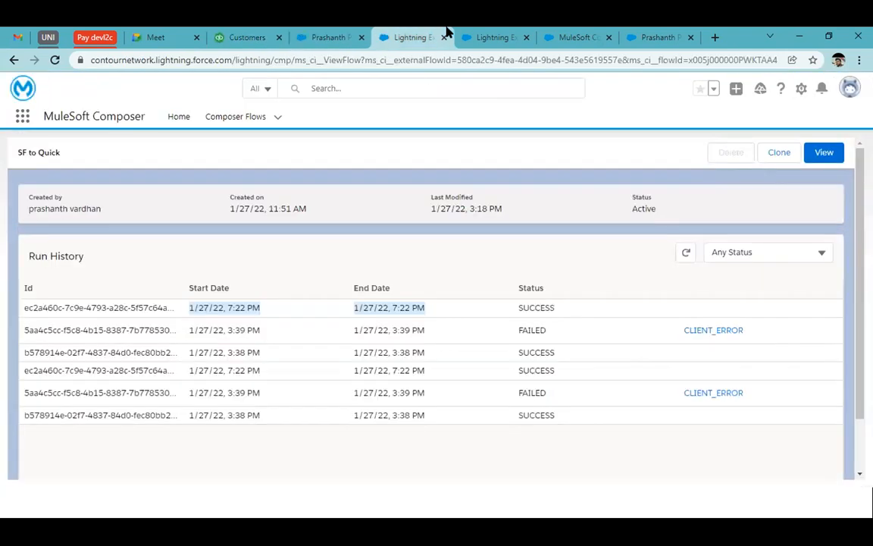
pyautogui.click(821, 153)
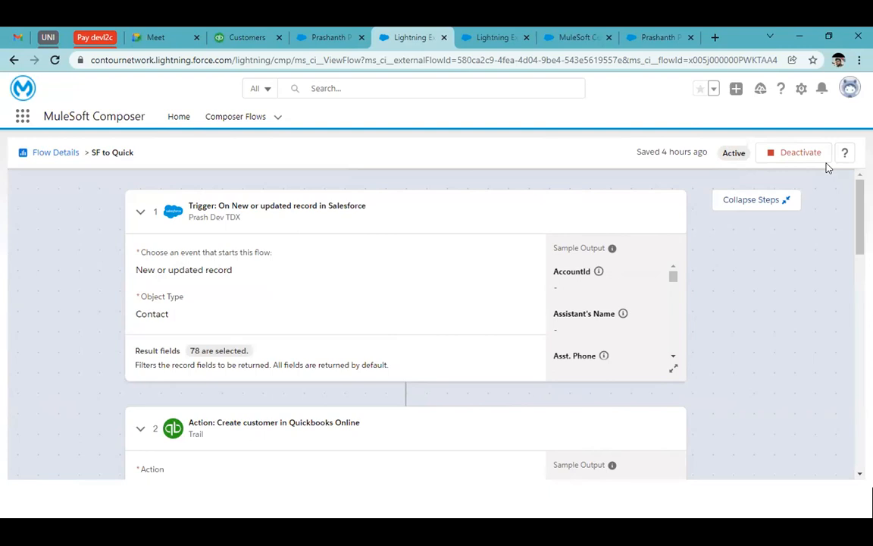
pyautogui.click(788, 151)
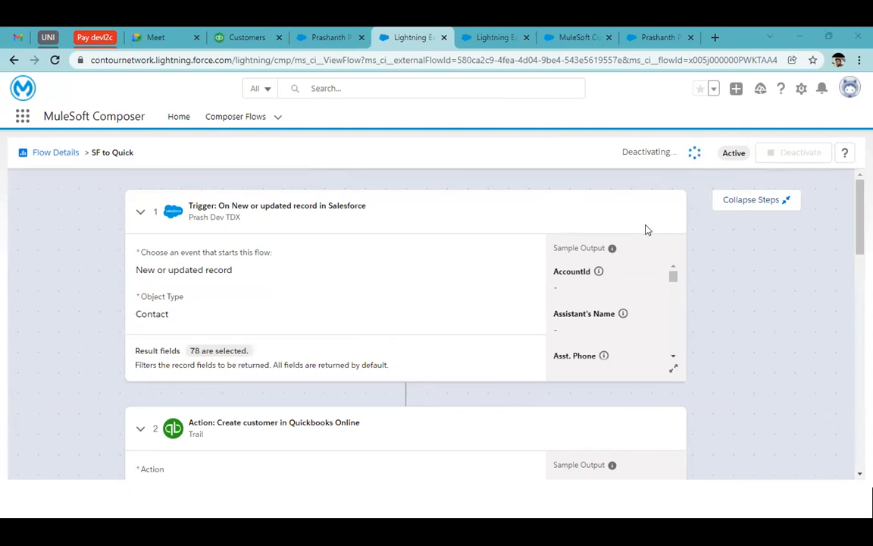
pyautogui.scroll(-15, 620, 402)
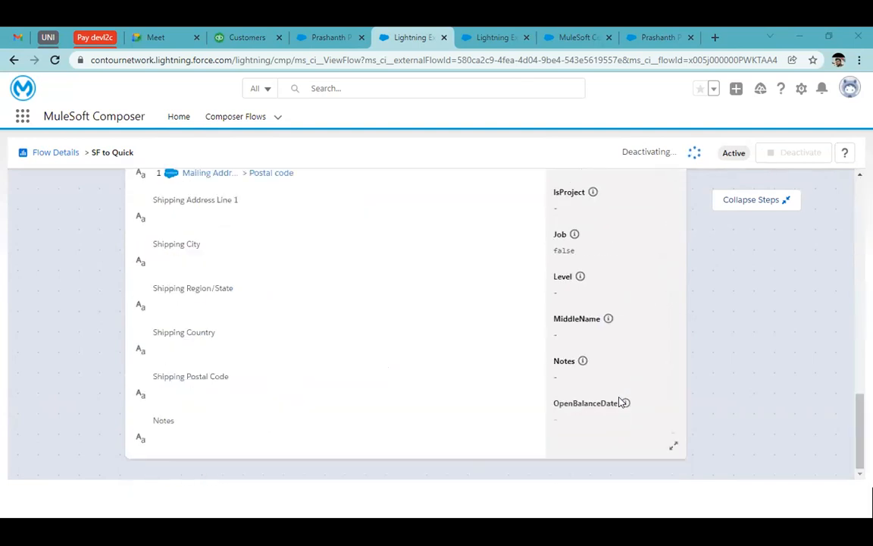
# Step: Switch the Salesforce trigger of the SF to Quick flow to the other existing Salesforce connection, the Dev one without TDX
pyautogui.scroll(15, 620, 401)
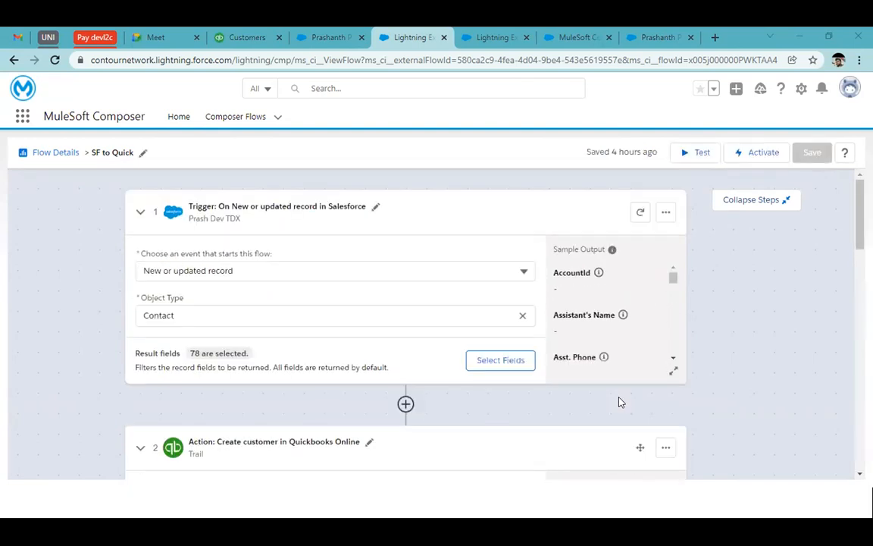
pyautogui.click(666, 212)
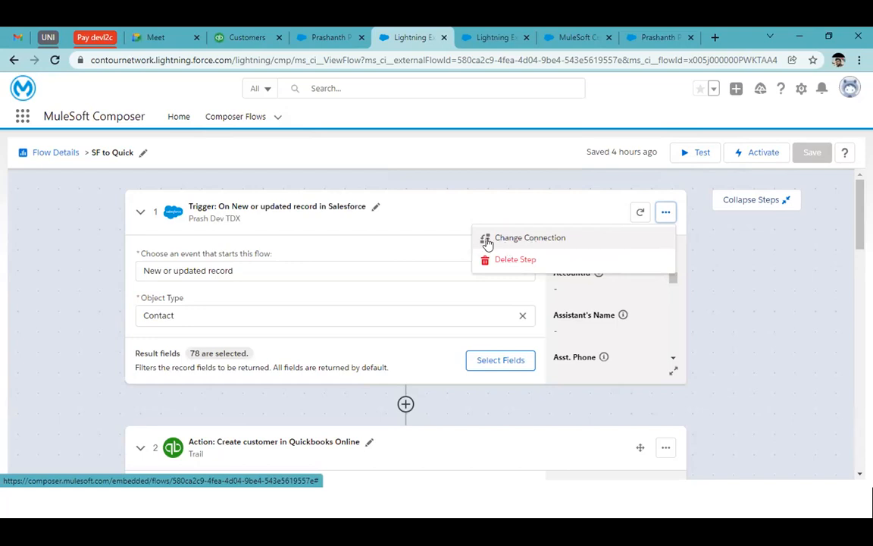
pyautogui.click(521, 241)
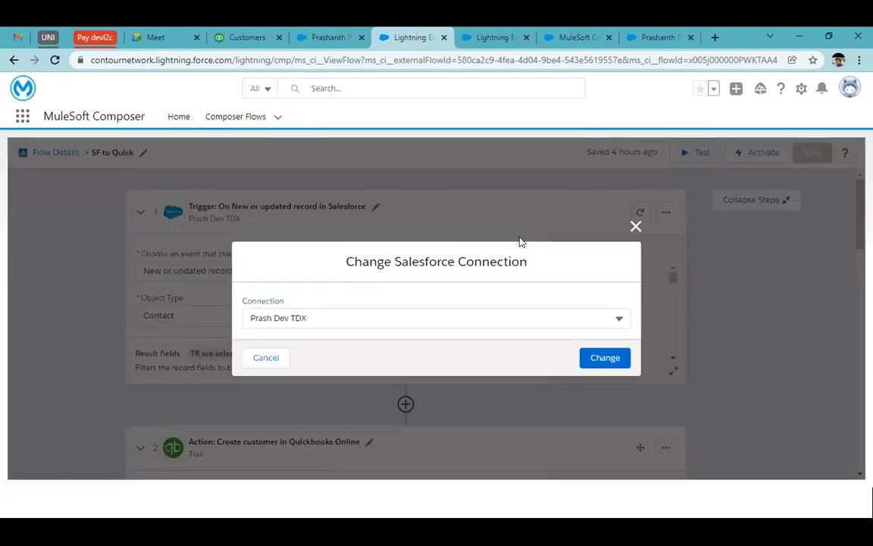
pyautogui.click(401, 312)
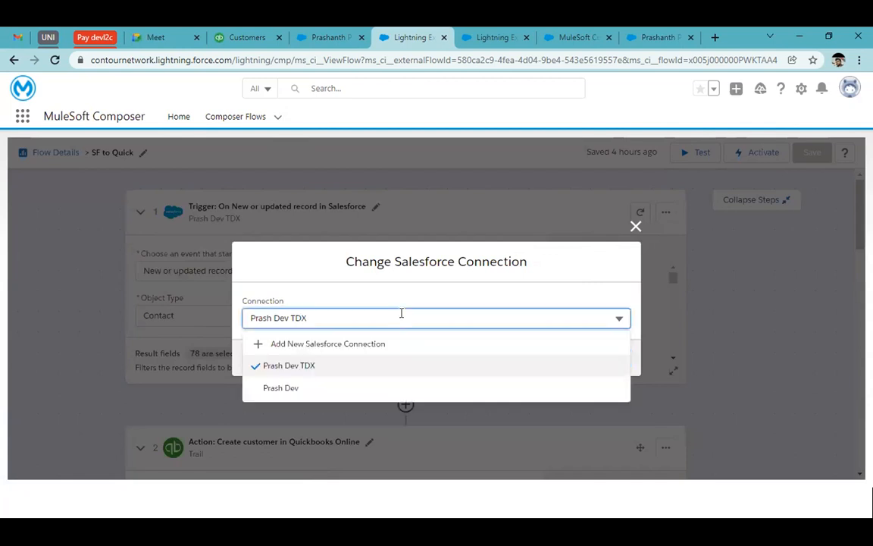
pyautogui.click(367, 392)
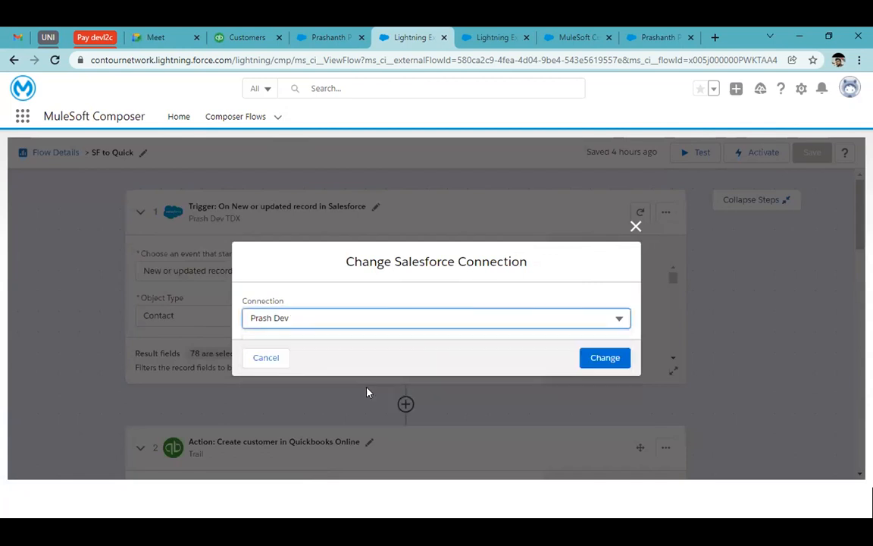
pyautogui.click(585, 360)
pyautogui.click(595, 358)
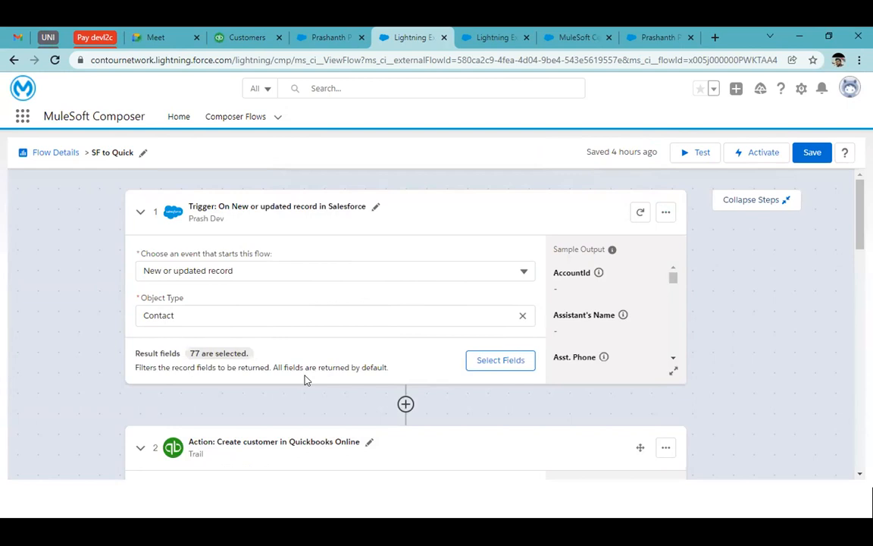
# Step: Add a QuickBooks Online step after the trigger using the Trail connection, with Get invoice as its action, and view the Invoice ID mapping choices
pyautogui.click(406, 404)
pyautogui.scroll(-5, 432, 413)
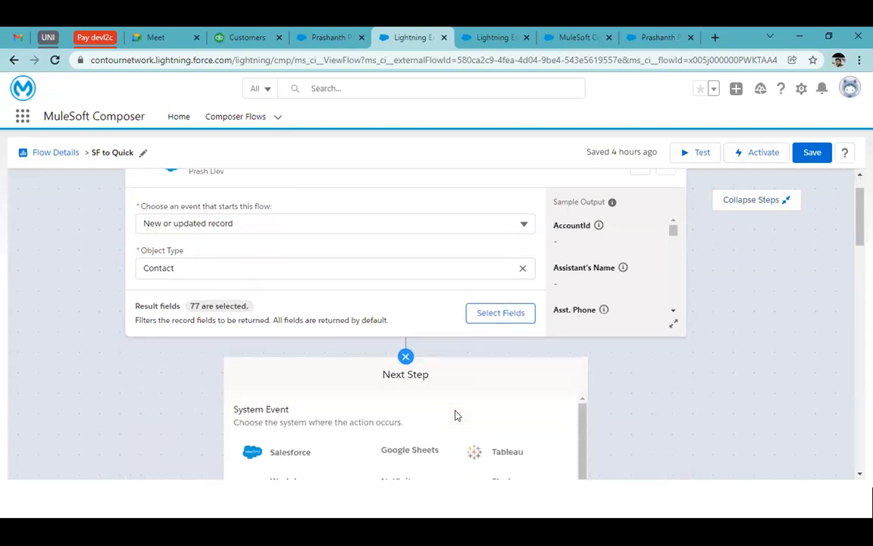
pyautogui.click(292, 355)
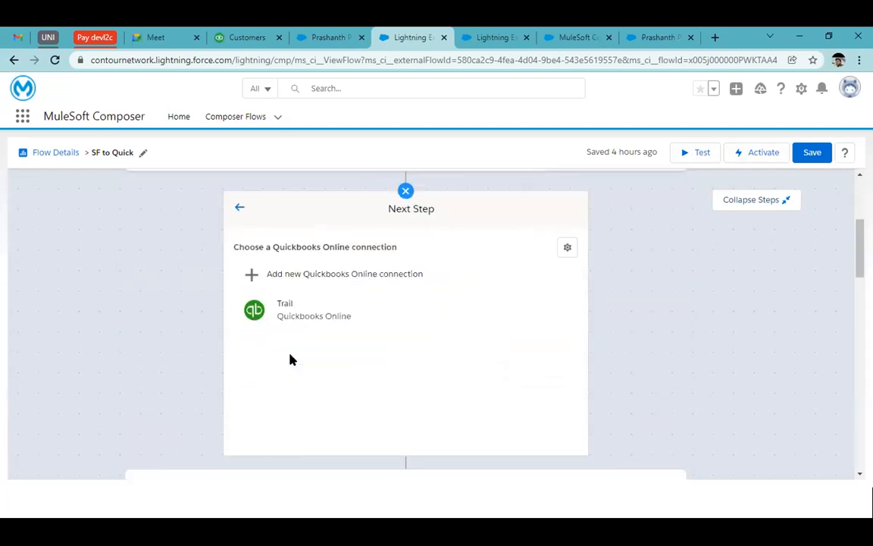
pyautogui.click(342, 314)
pyautogui.click(307, 293)
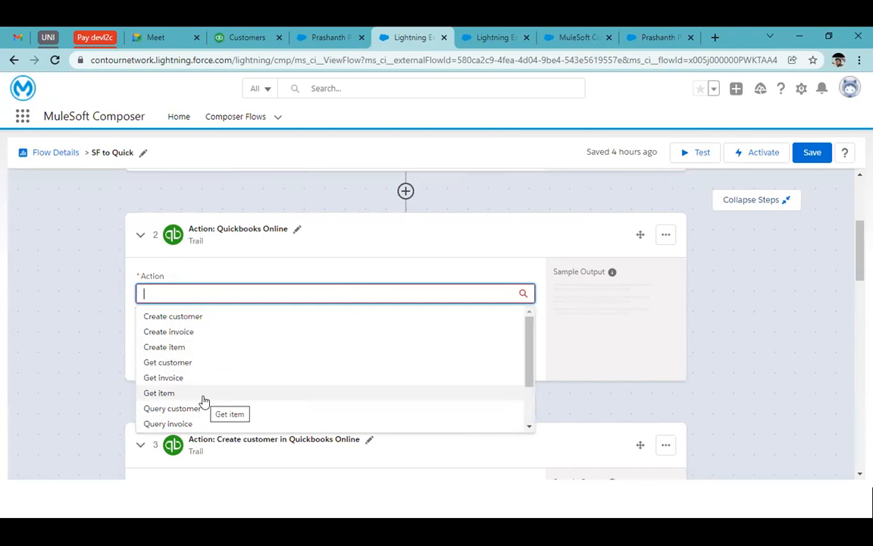
pyautogui.click(228, 376)
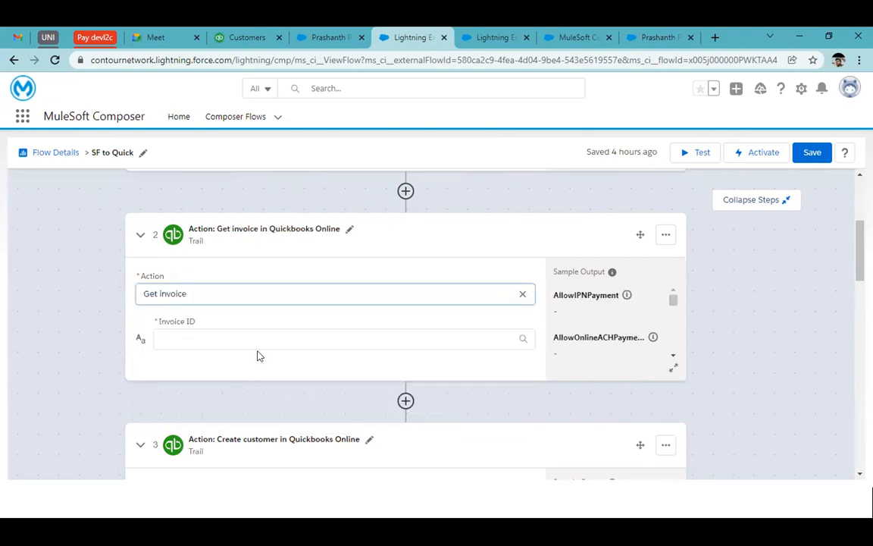
pyautogui.click(287, 338)
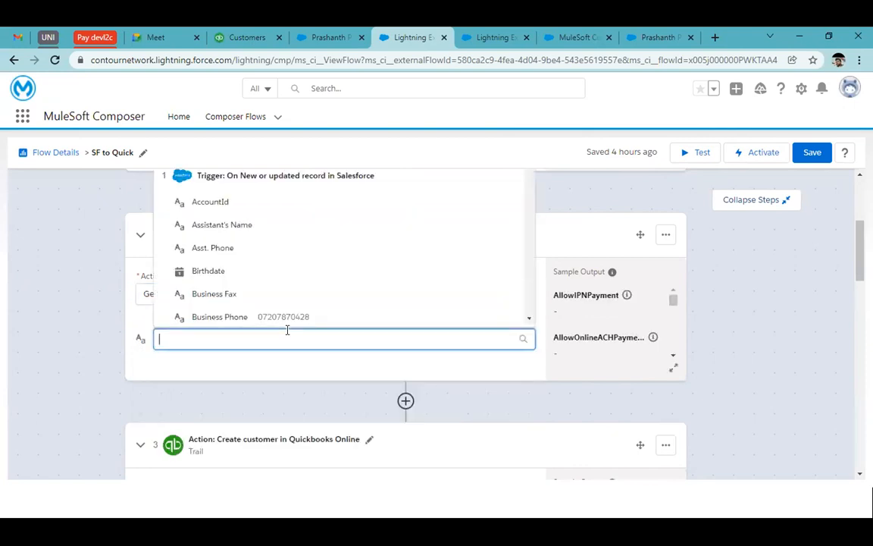
pyautogui.click(243, 377)
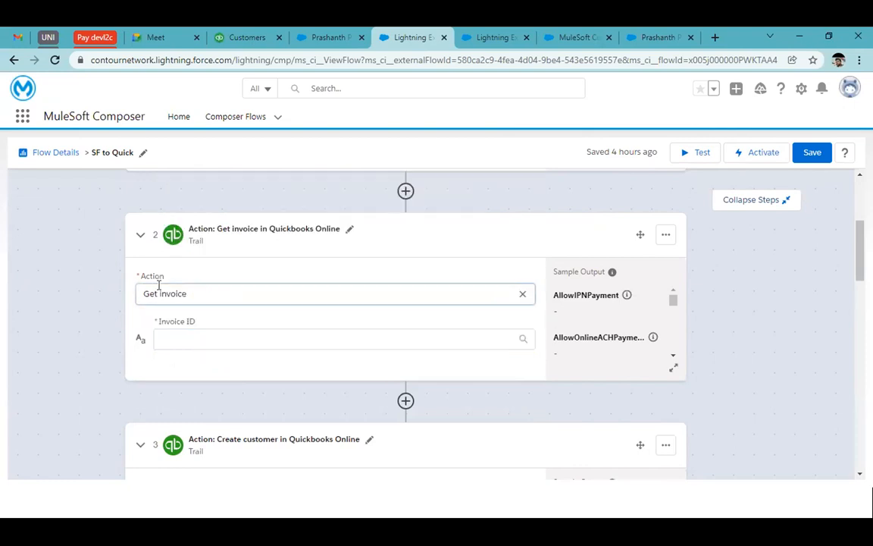
# Step: Change the new QuickBooks step's action to Create invoice and map its Customer ID to the trigger's Assistant's Name field
pyautogui.click(523, 297)
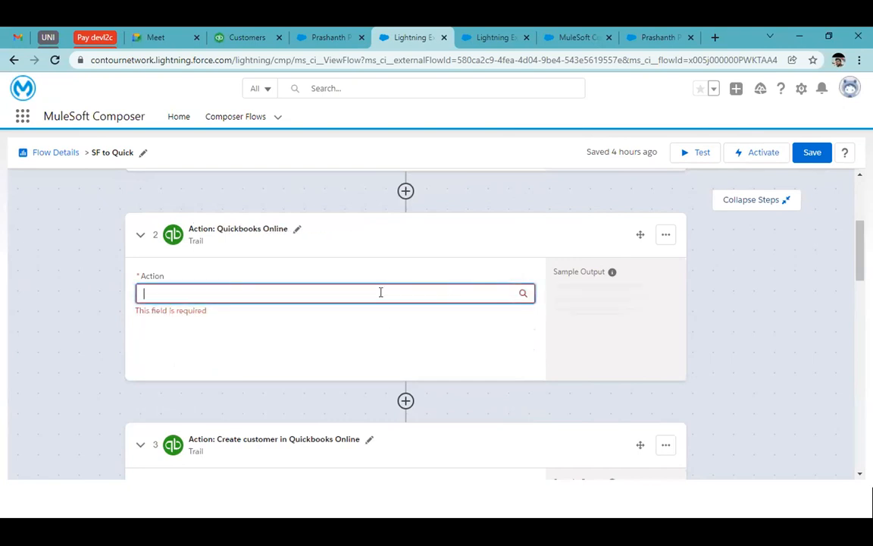
pyautogui.click(348, 293)
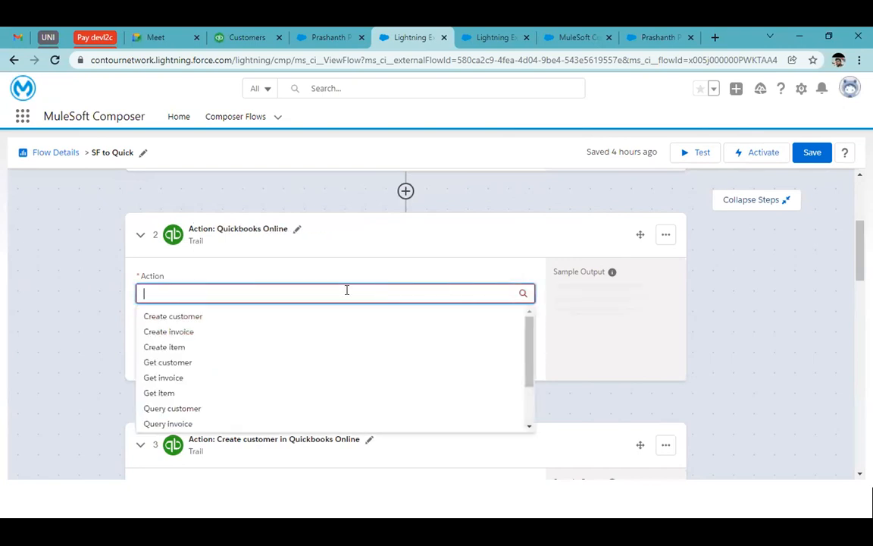
pyautogui.click(211, 331)
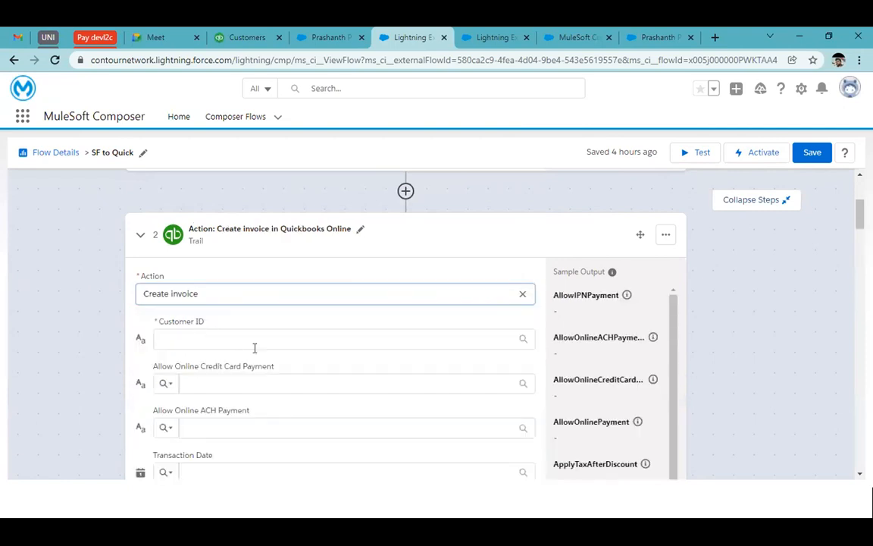
pyautogui.scroll(-2, 288, 353)
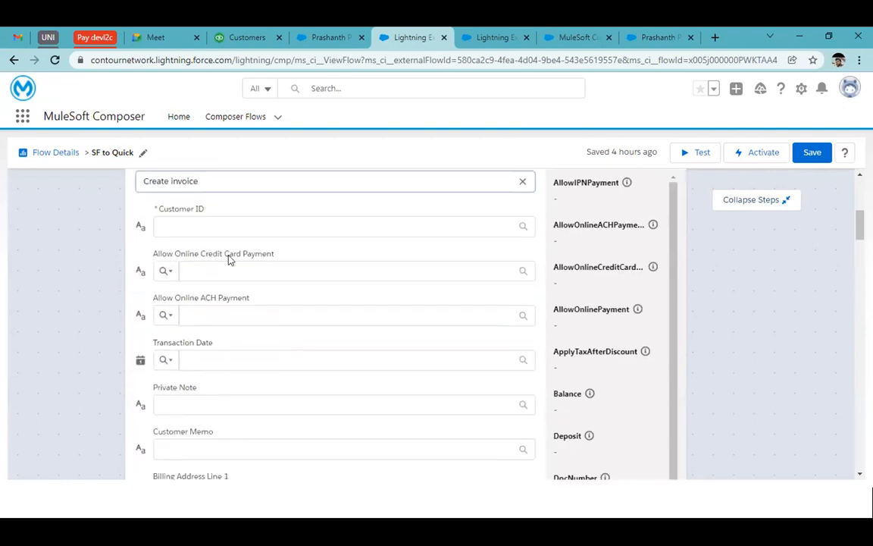
pyautogui.click(173, 226)
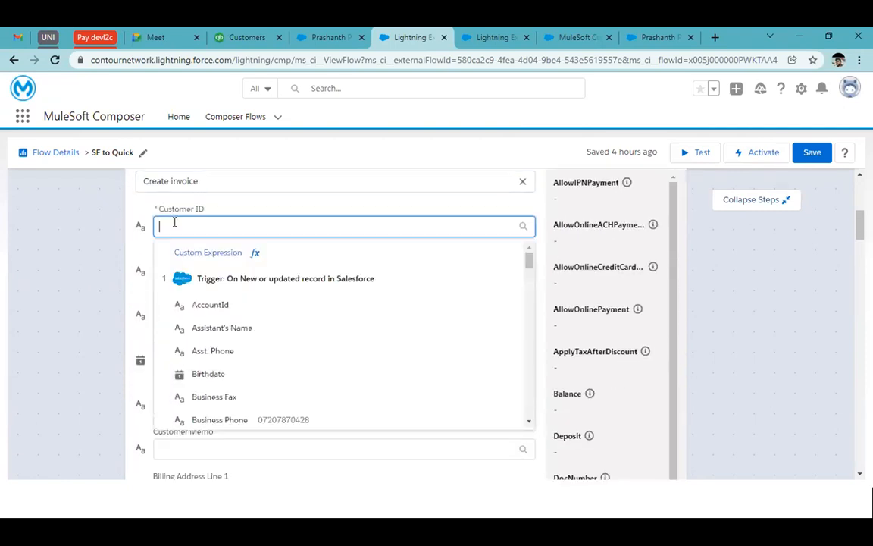
pyautogui.click(244, 329)
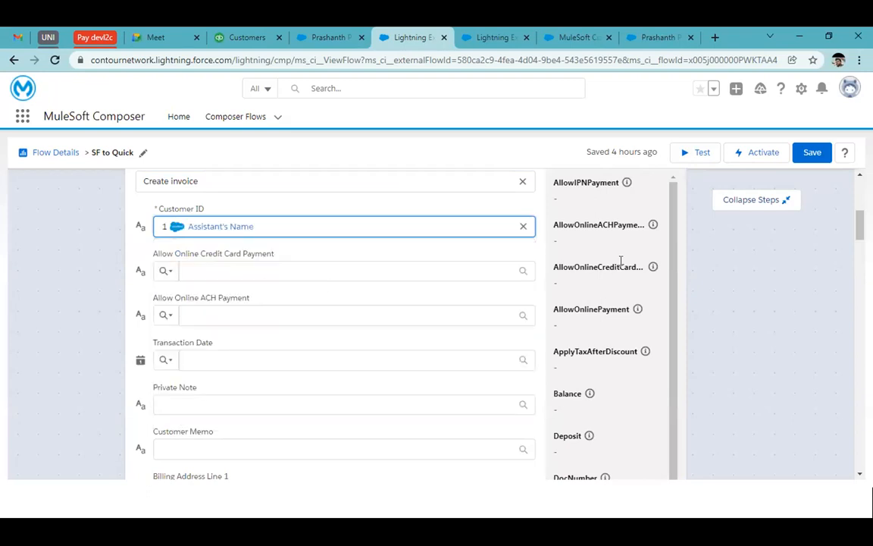
# Step: Look over the Create invoice step's sample output, and return to the Composer Flows list, discarding the unsaved flow changes
pyautogui.scroll(5, 620, 261)
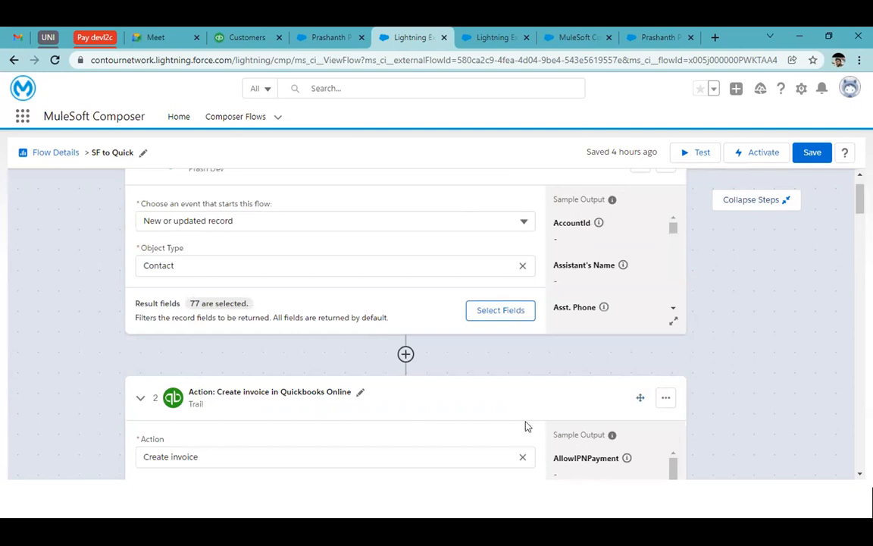
pyautogui.scroll(-3, 546, 409)
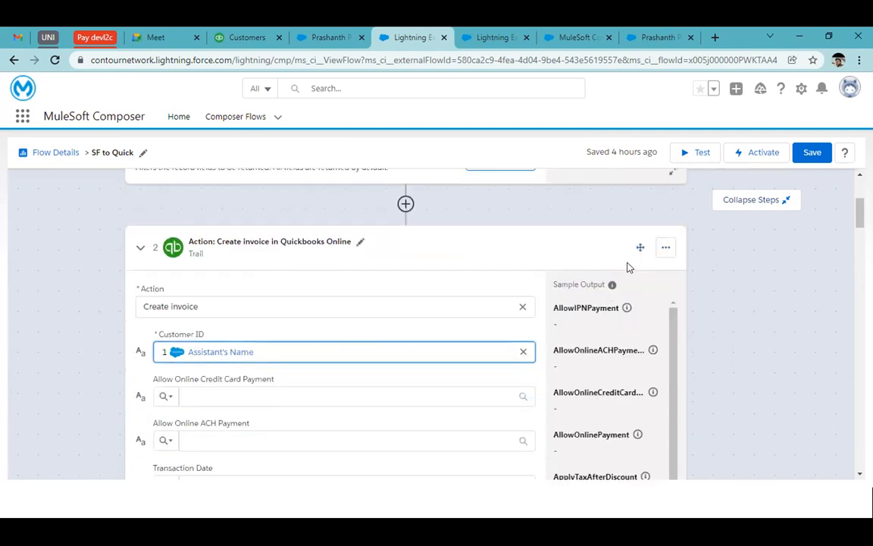
pyautogui.scroll(-5, 588, 349)
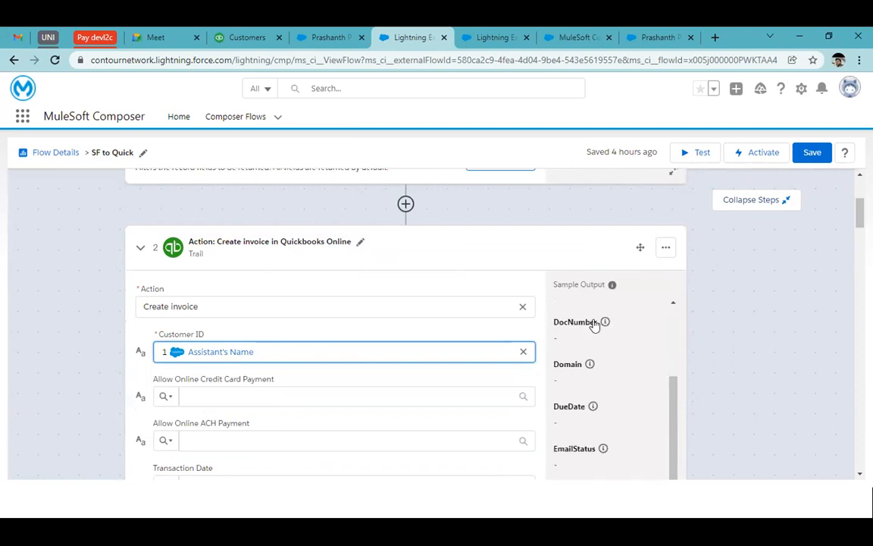
pyautogui.moveTo(605, 324)
pyautogui.scroll(3, 292, 288)
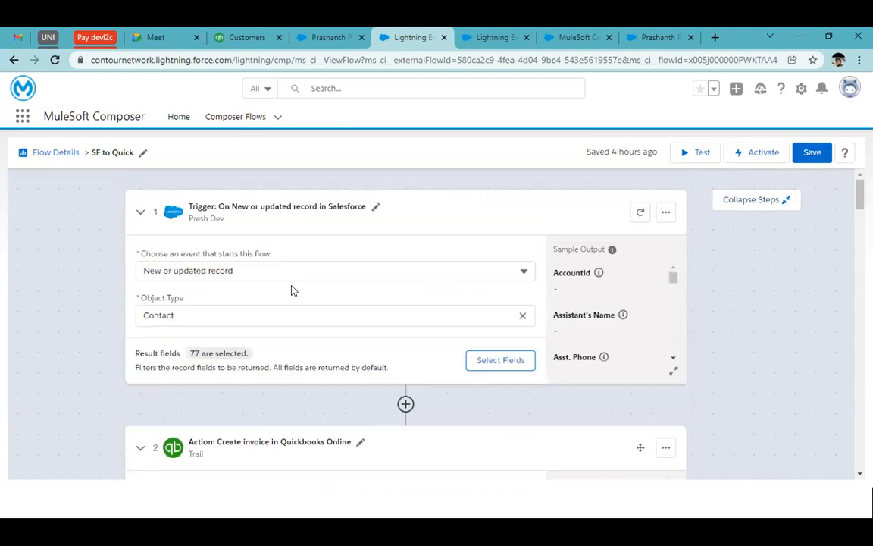
pyautogui.click(229, 116)
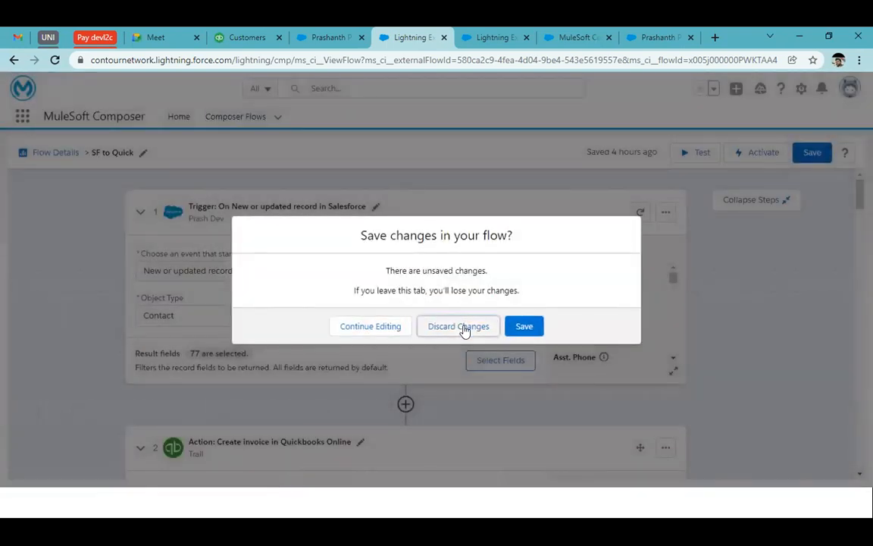
pyautogui.click(462, 328)
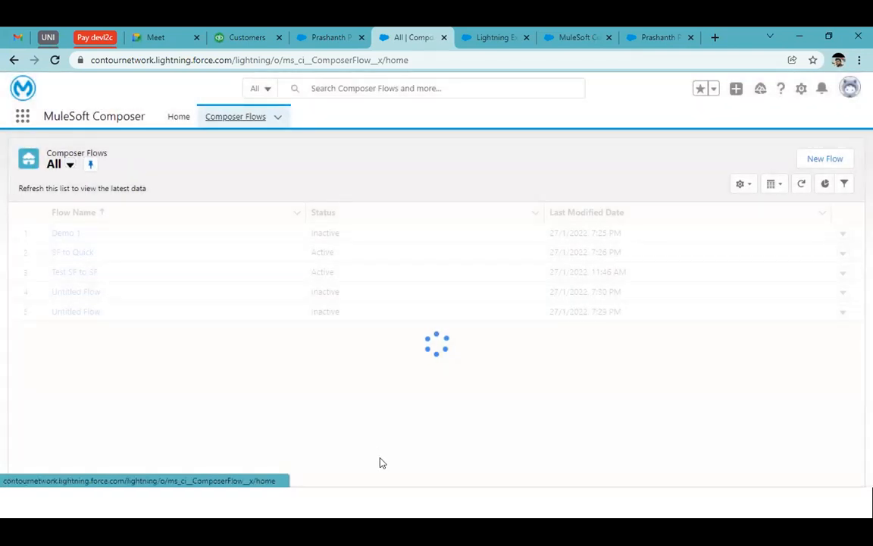